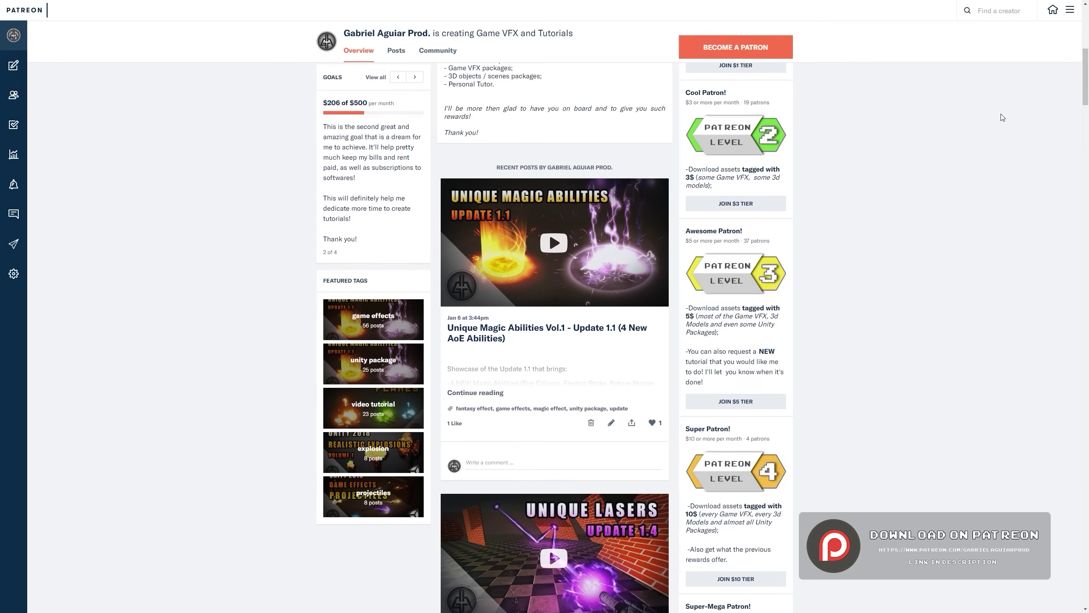
# Browse the reward tiers and recent posts on the creator's Patreon page
pyautogui.scroll(-6, 1003, 128)
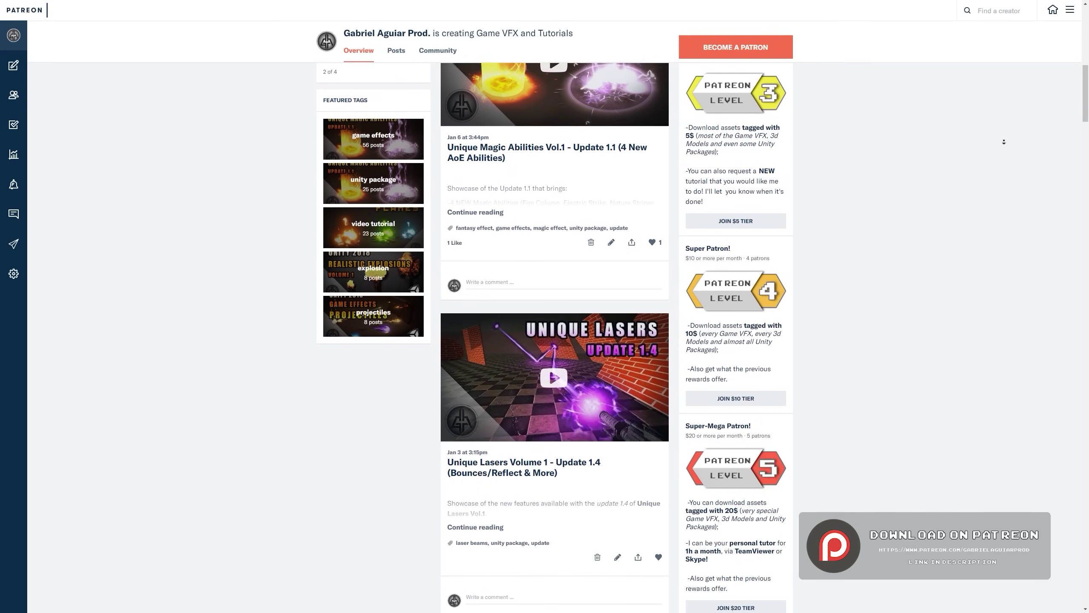
pyautogui.scroll(-9, 1003, 142)
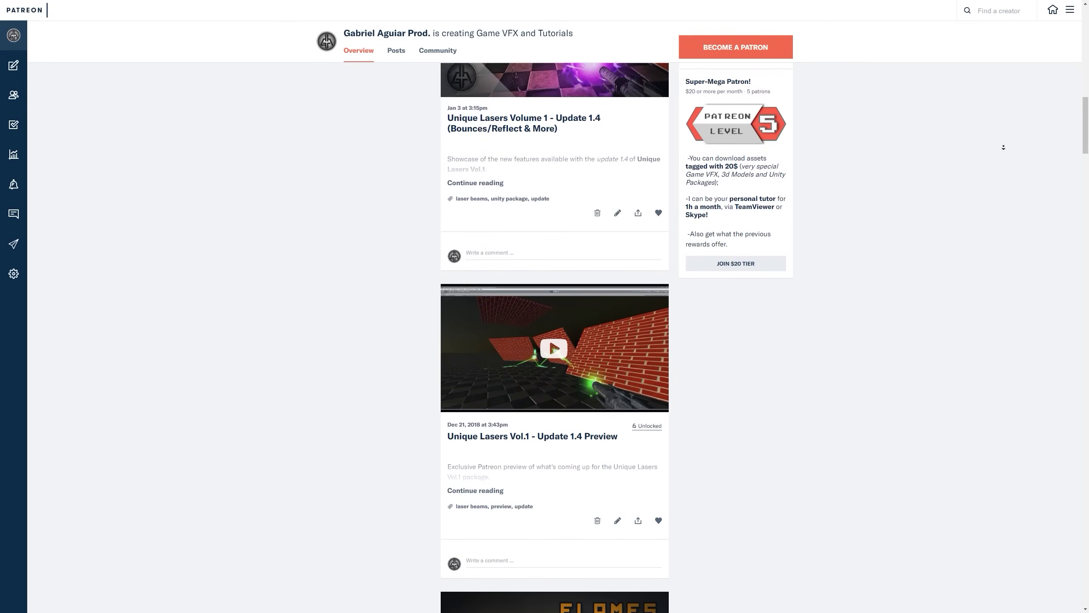
pyautogui.scroll(-11, 1003, 148)
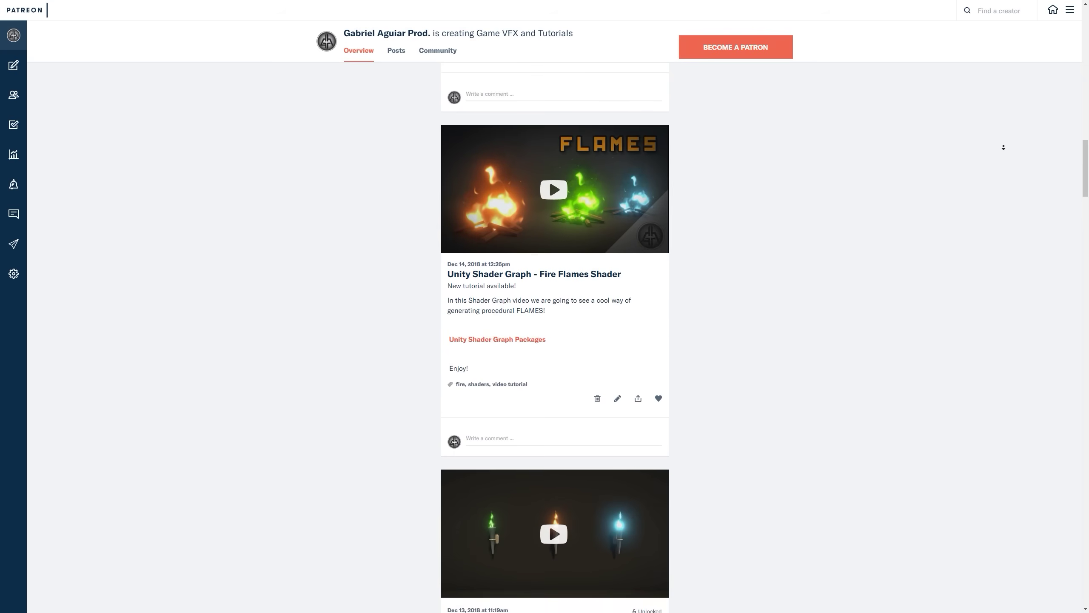
pyautogui.scroll(-11, 1004, 147)
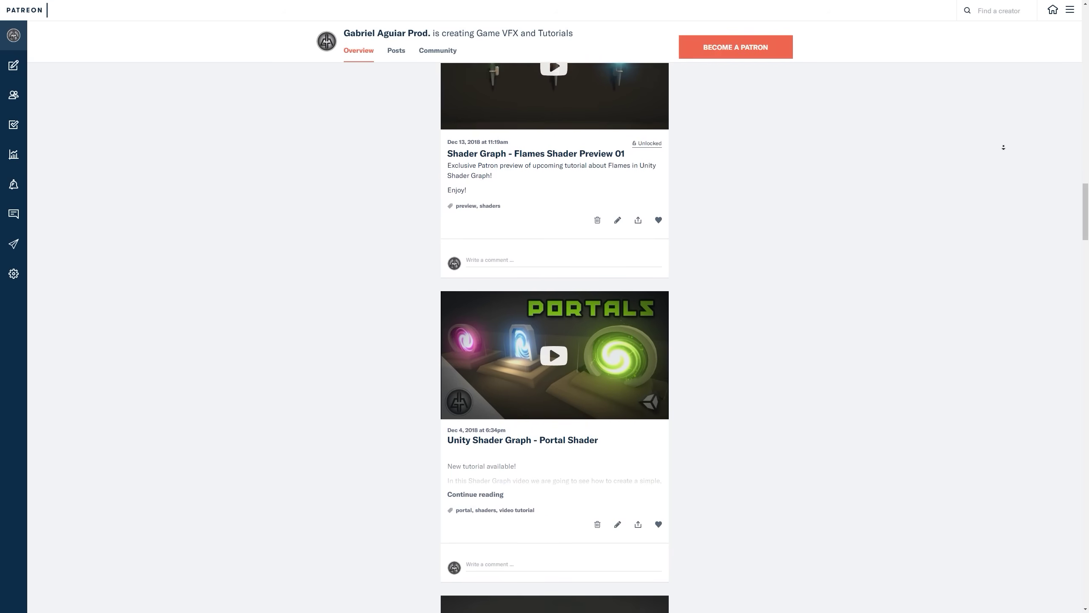
pyautogui.scroll(-11, 1003, 148)
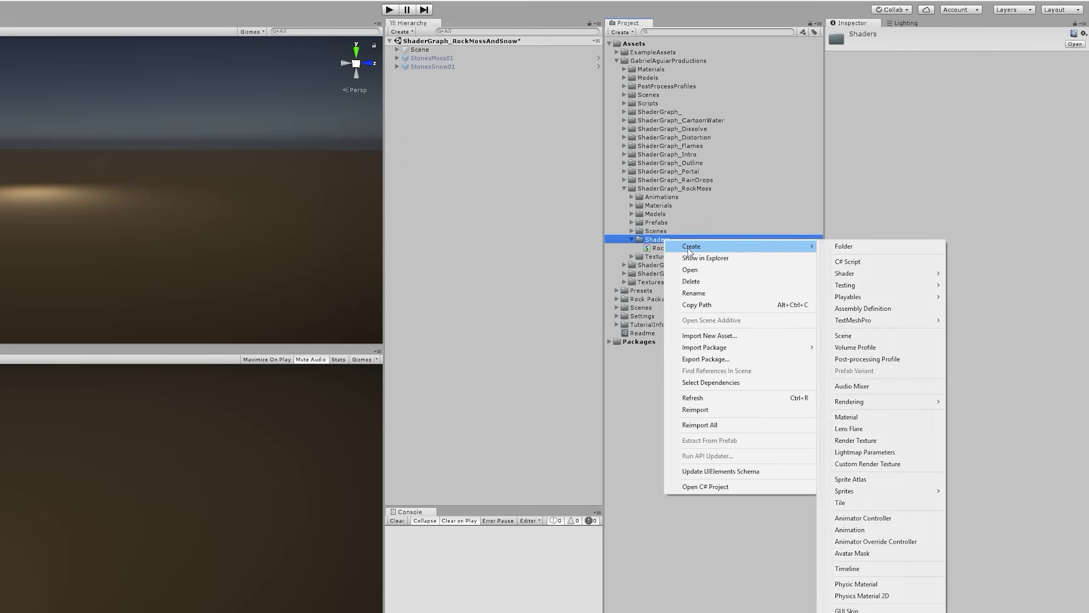
# Create a PBR Graph shader named RockMossTut in the ShaderGraph_RockMoss Shaders folder
pyautogui.moveTo(872, 275)
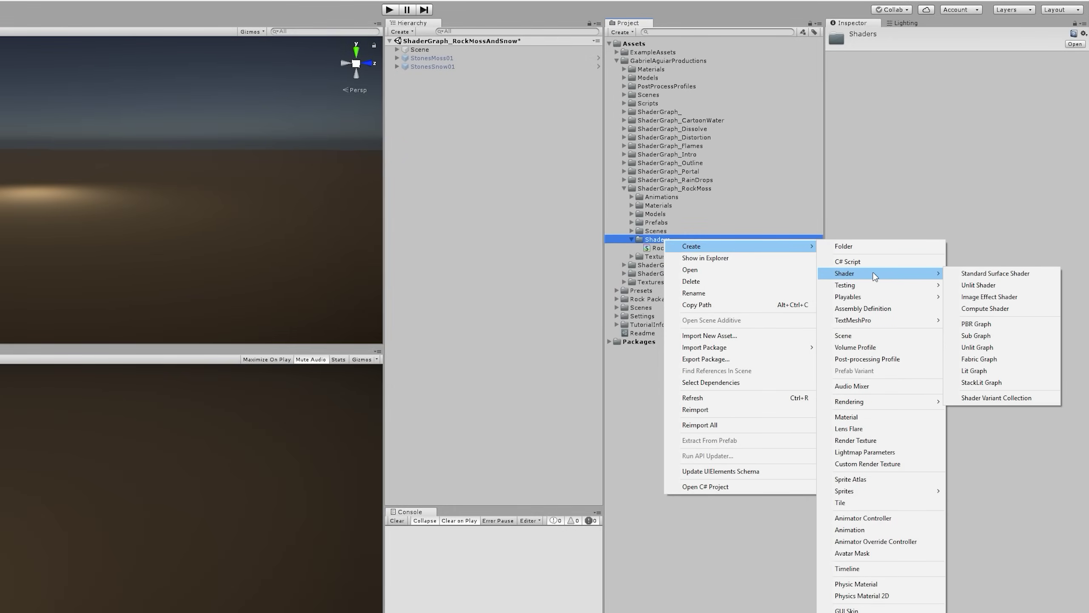
pyautogui.click(980, 325)
pyautogui.write('R')
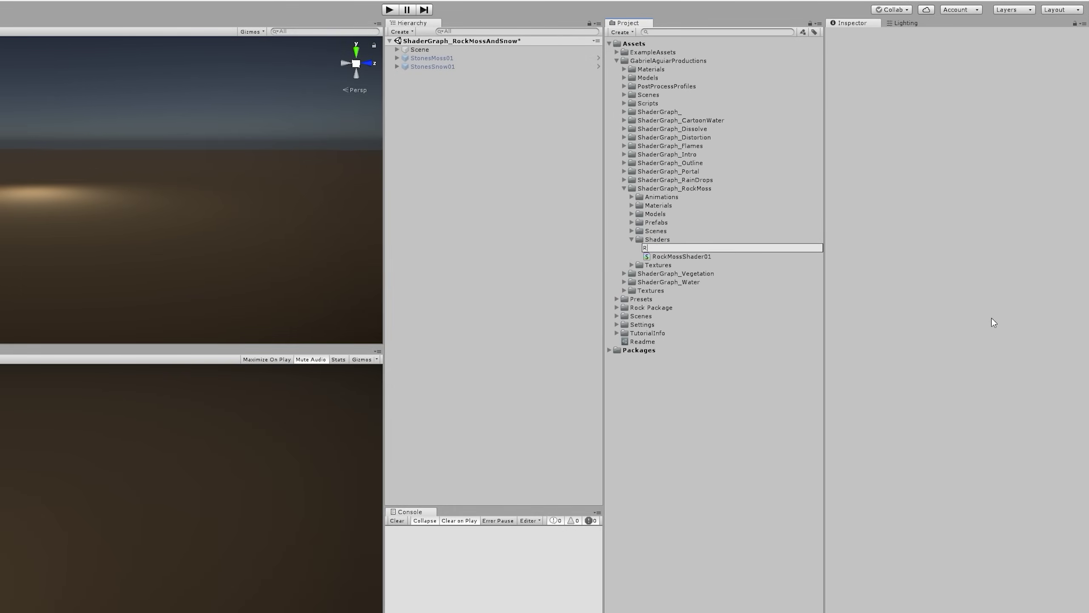
pyautogui.write('ockMossTut')
pyautogui.press('Return')
# Open the RockMossTut shader graph and show the PBR Master node's settings
pyautogui.click(654, 258)
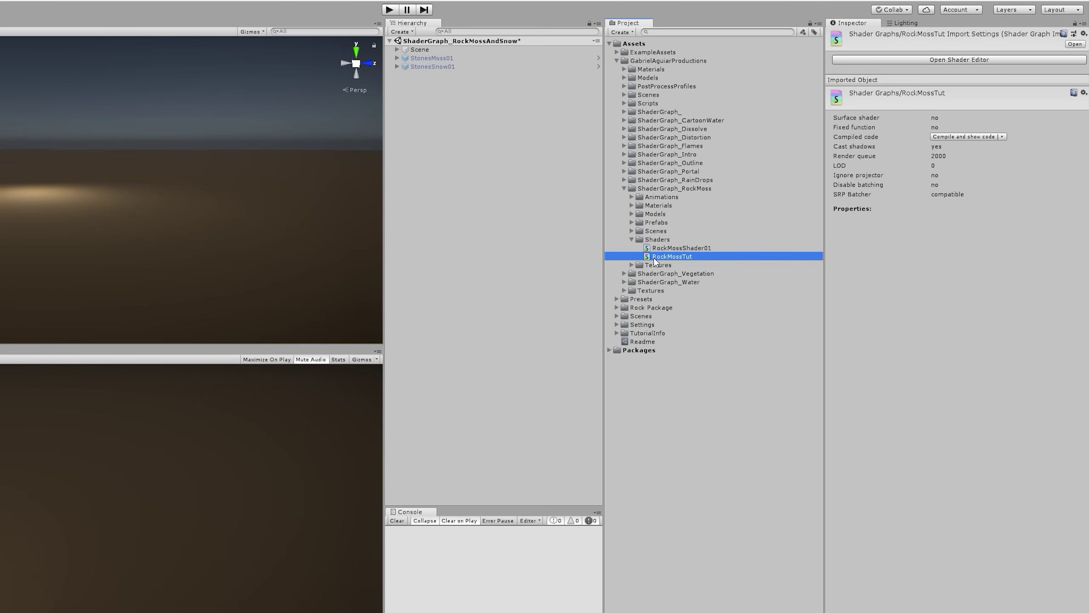
pyautogui.doubleClick(650, 258)
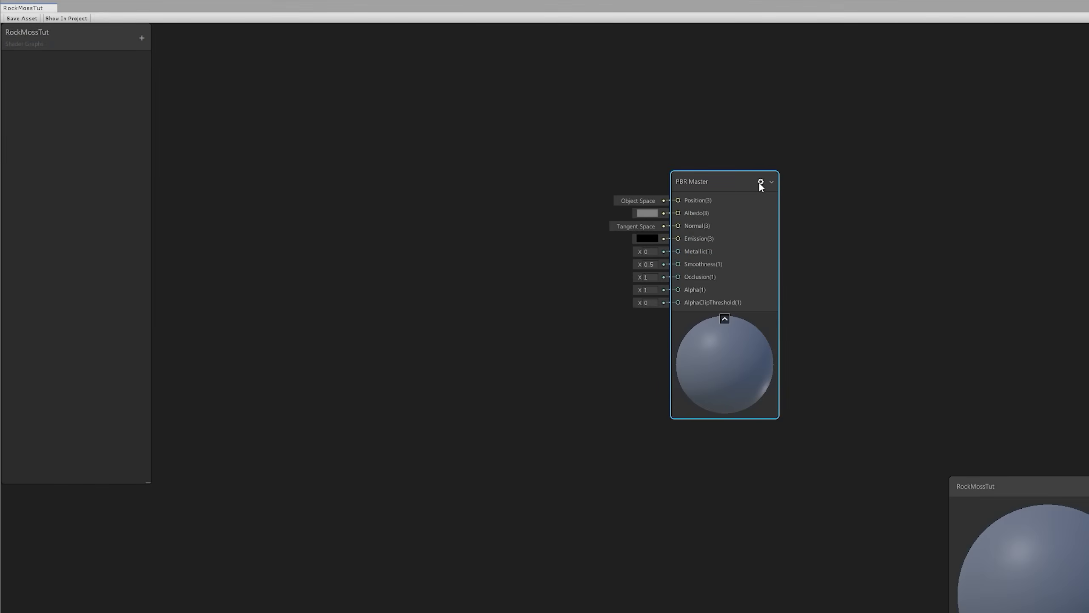
pyautogui.click(761, 182)
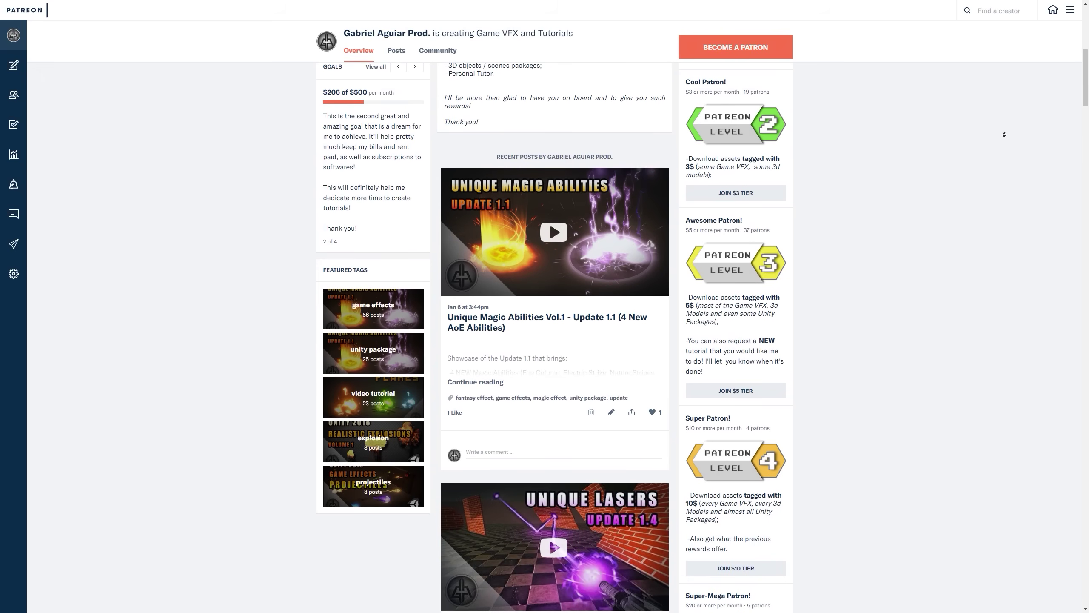
pyautogui.scroll(-14, 1003, 142)
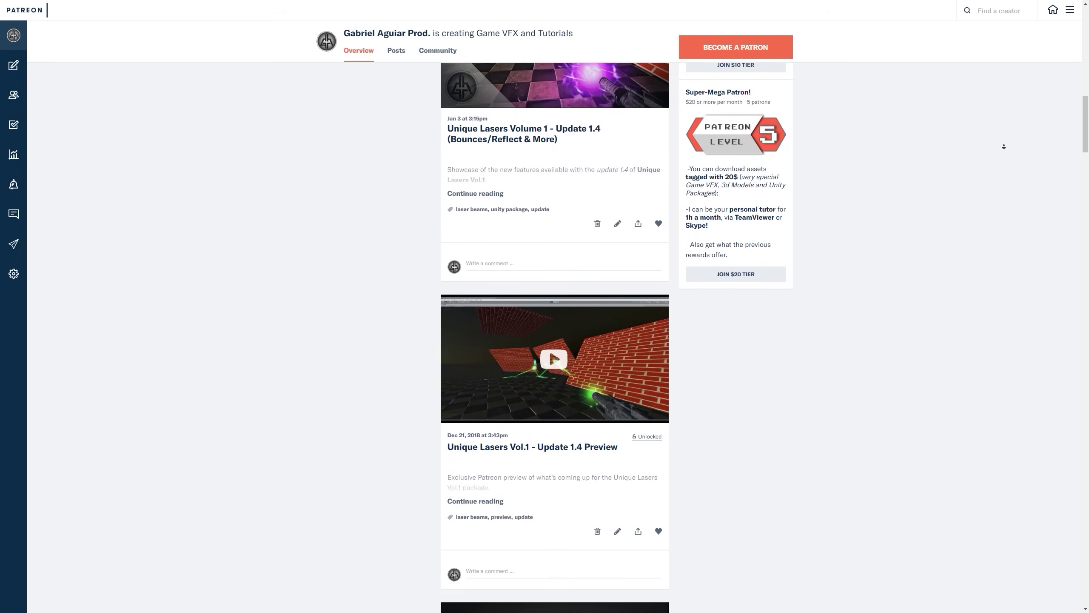
pyautogui.scroll(-8, 1003, 148)
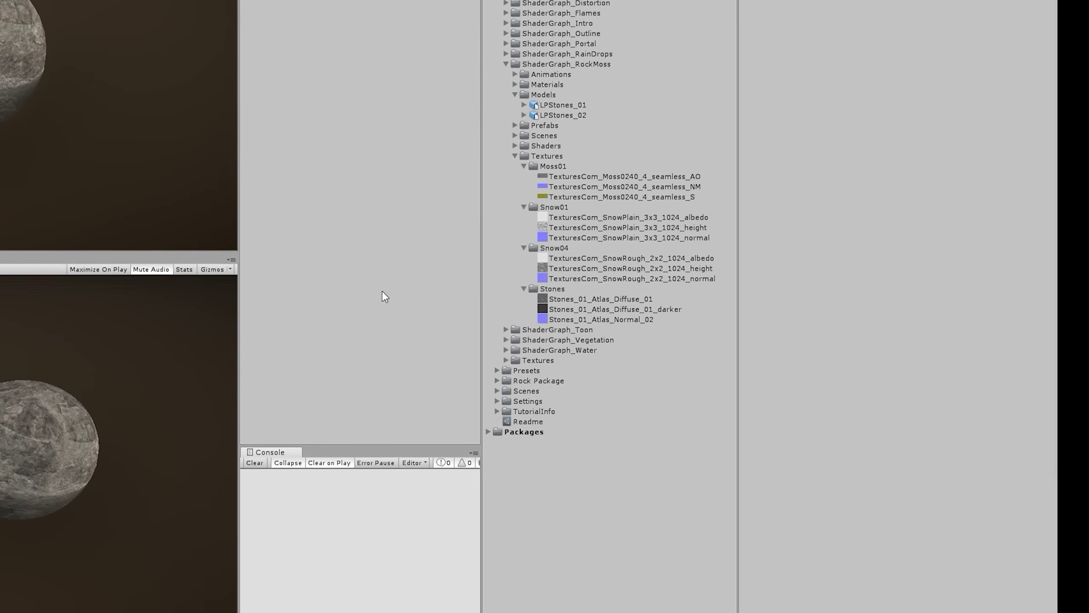
# Inspect the LPStones models and preview the moss, snow and stone textures in the ShaderGraph_RockMoss folder
pyautogui.click(562, 106)
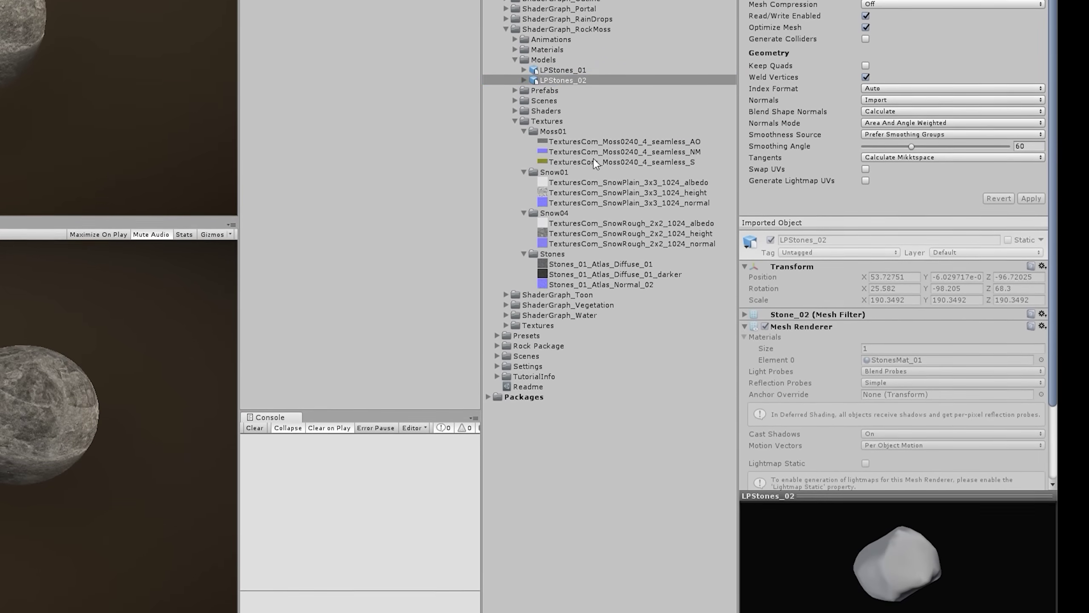
pyautogui.click(605, 159)
pyautogui.press('Down')
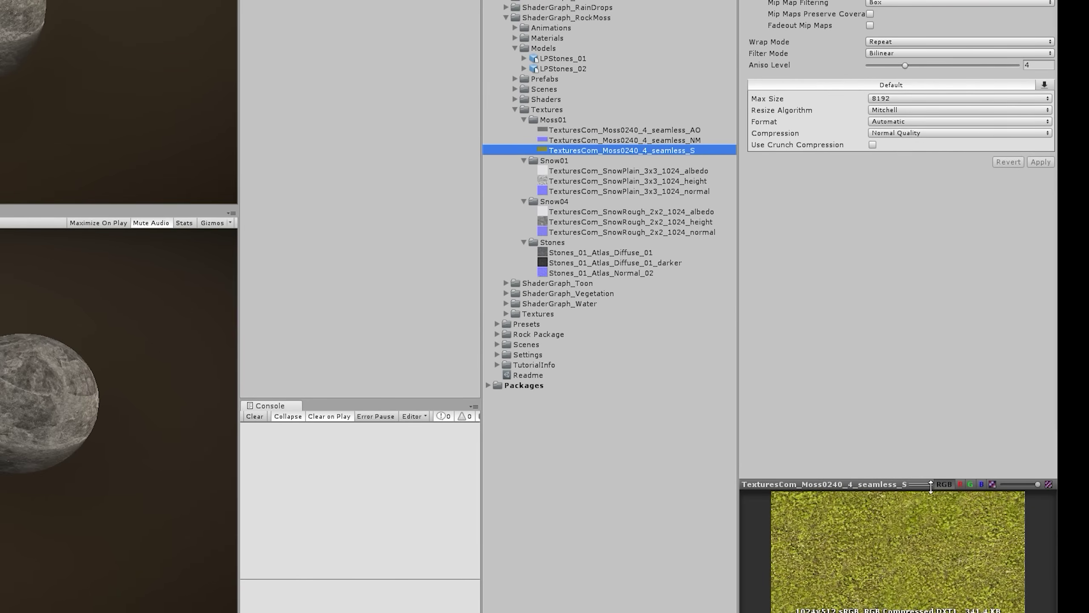
pyautogui.moveTo(931, 484); pyautogui.dragTo(917, 420)
pyautogui.press('Down')
pyautogui.press('Down')
pyautogui.press('Down')
pyautogui.press('Down')
pyautogui.press('Down')
pyautogui.press('Down')
pyautogui.press('Down')
pyautogui.press('Down')
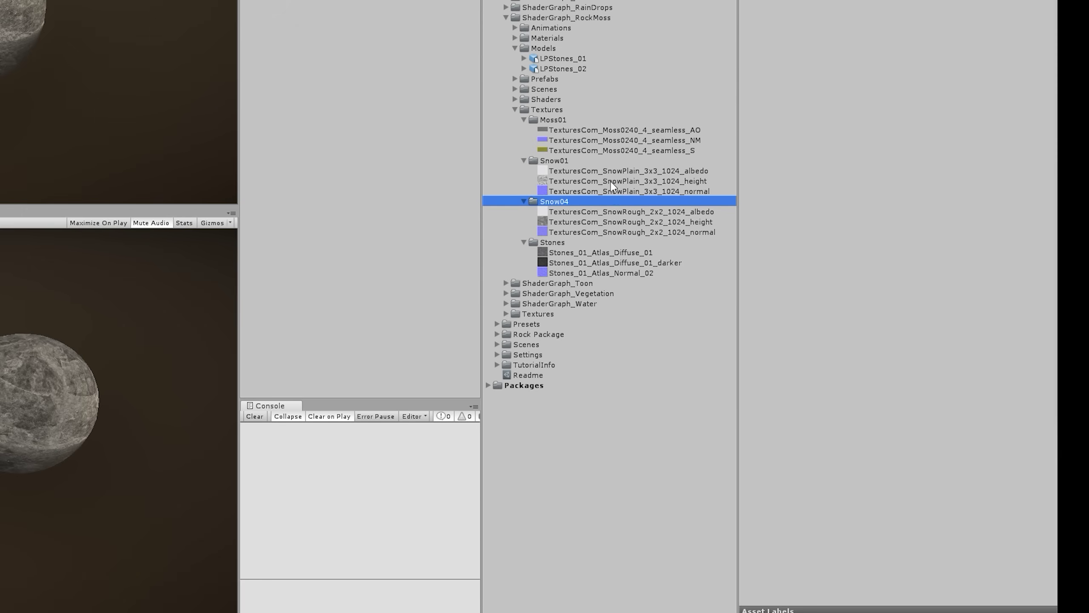
pyautogui.press('Down')
pyautogui.press('Down')
pyautogui.press('Down')
pyautogui.press('Down')
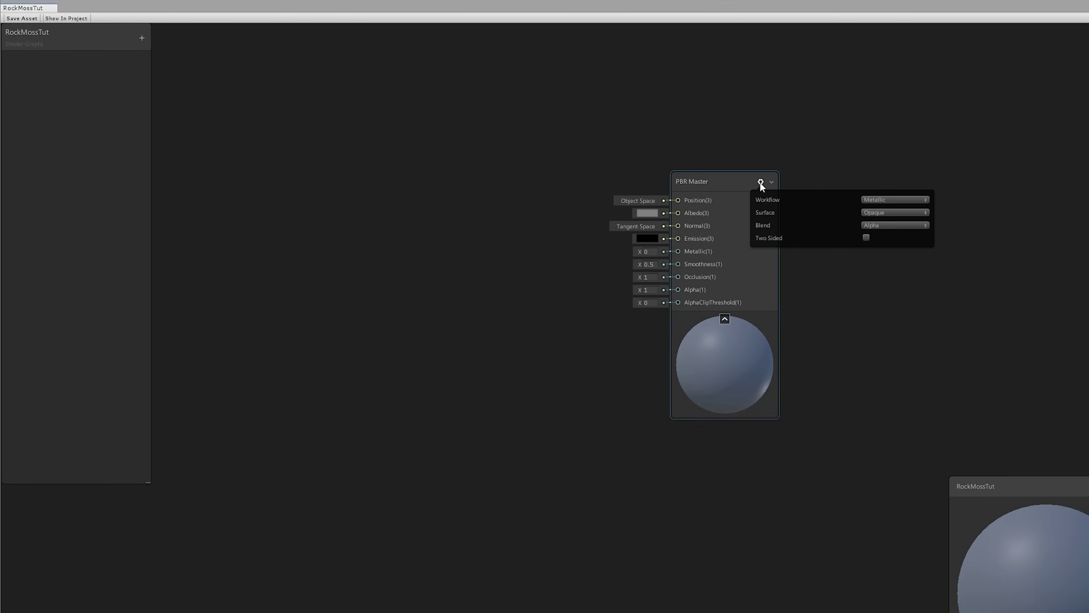
# Close the PBR Master settings and add a Texture2D property named RockDiffuse to the graph
pyautogui.click(761, 182)
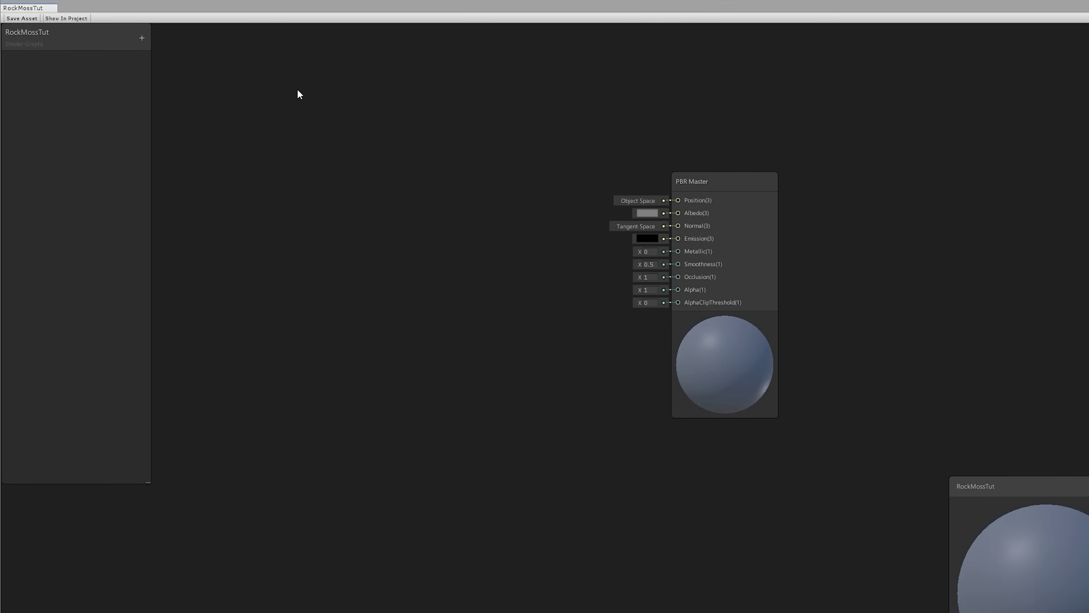
pyautogui.click(145, 41)
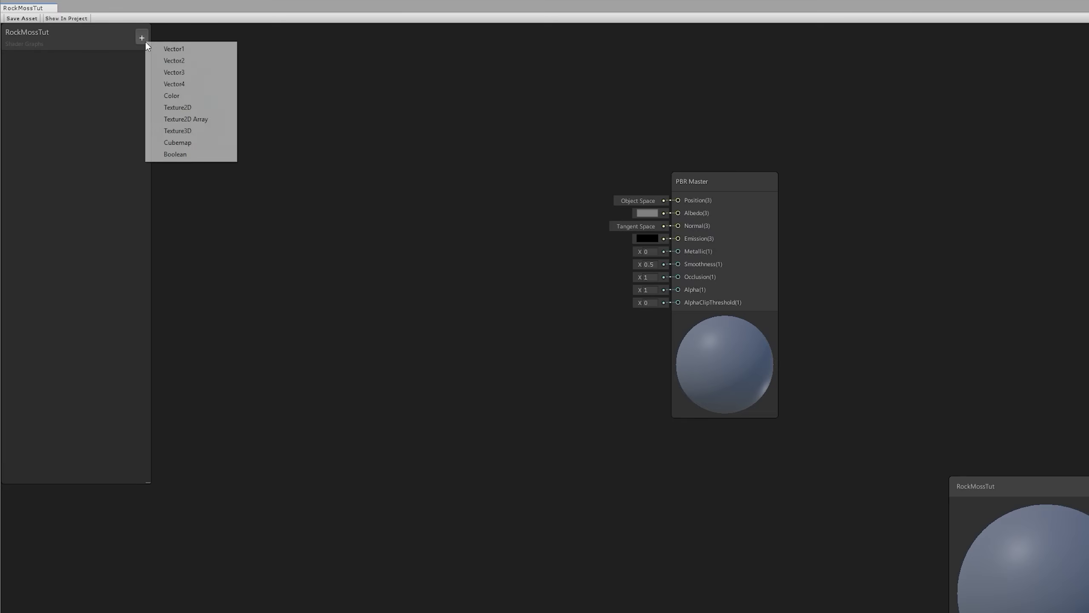
pyautogui.click(190, 108)
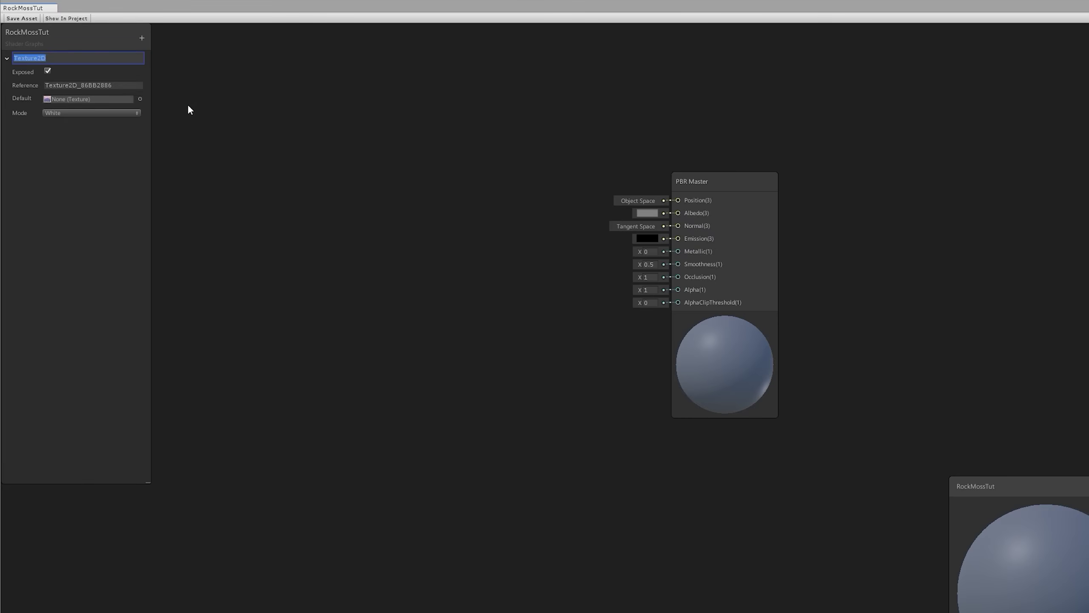
pyautogui.write('RockDiffuse')
pyautogui.press('Return')
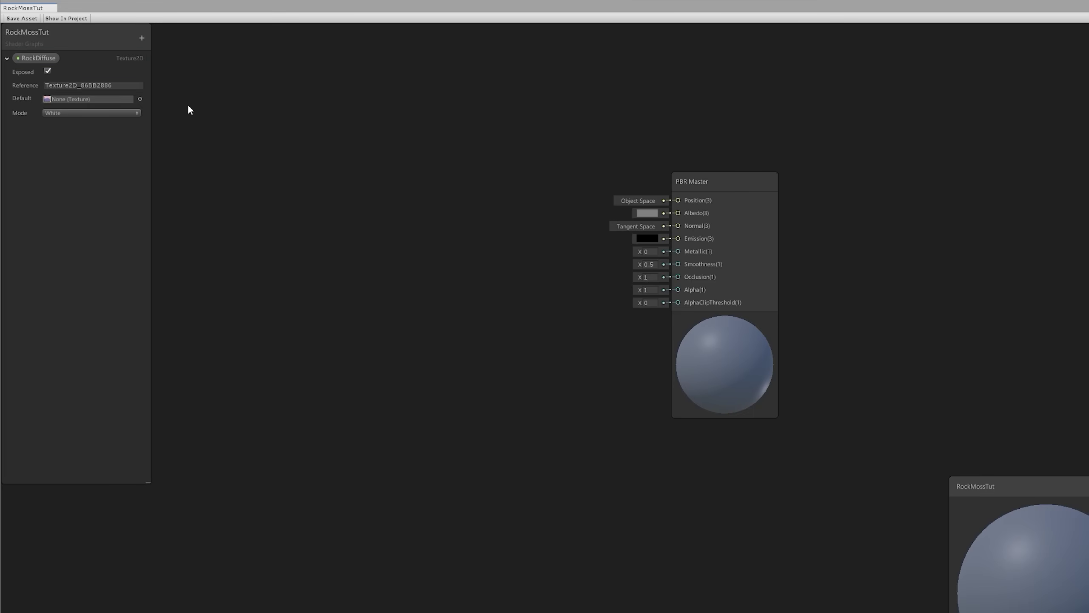
# Add a second Texture2D property named MossDiffuse
pyautogui.click(142, 37)
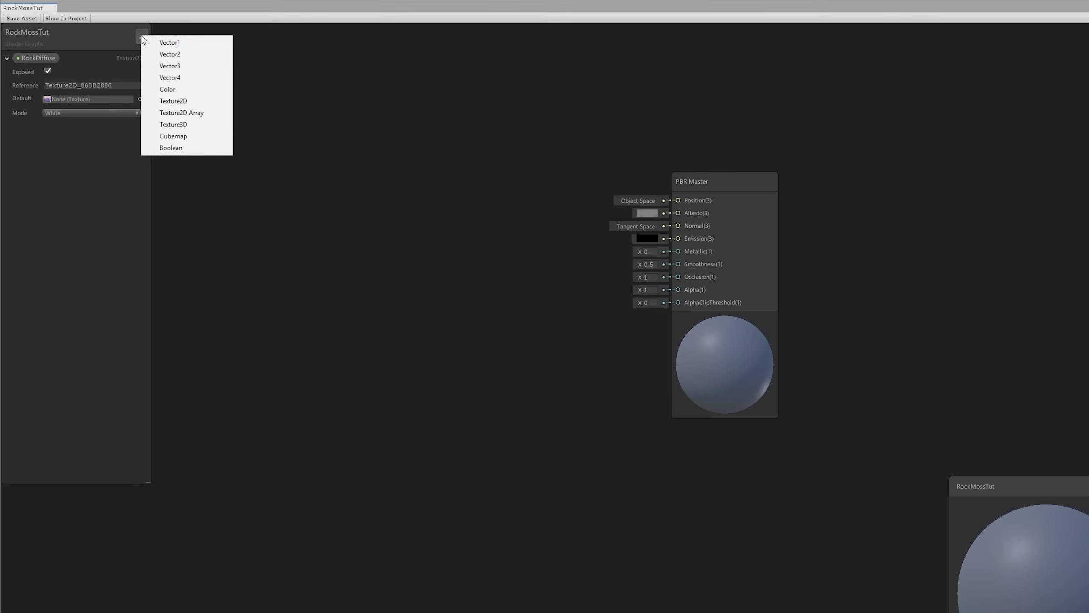
pyautogui.click(186, 101)
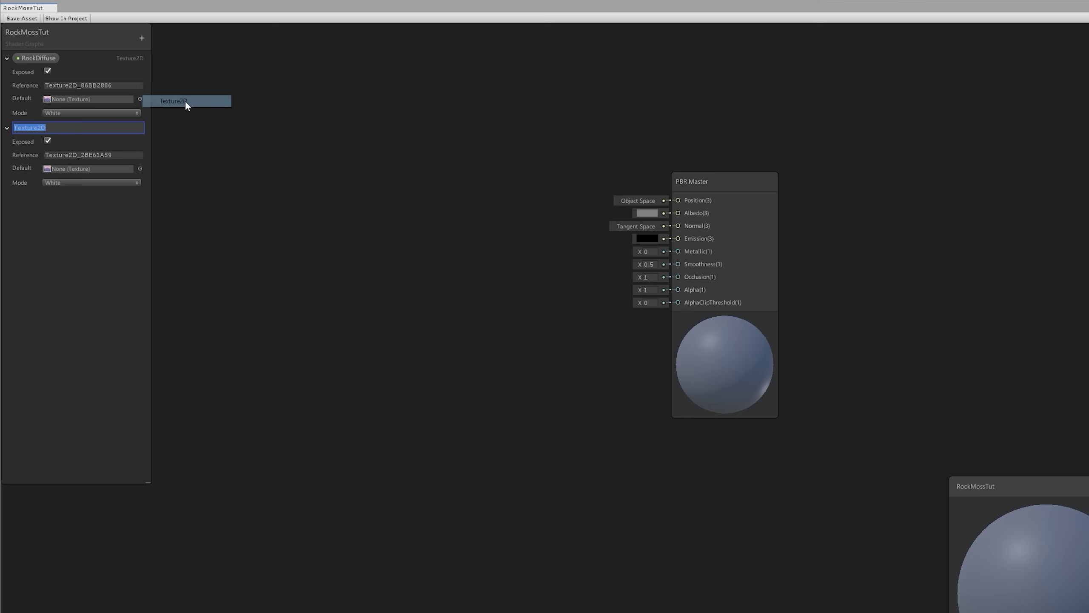
pyautogui.write('MossDiffuse')
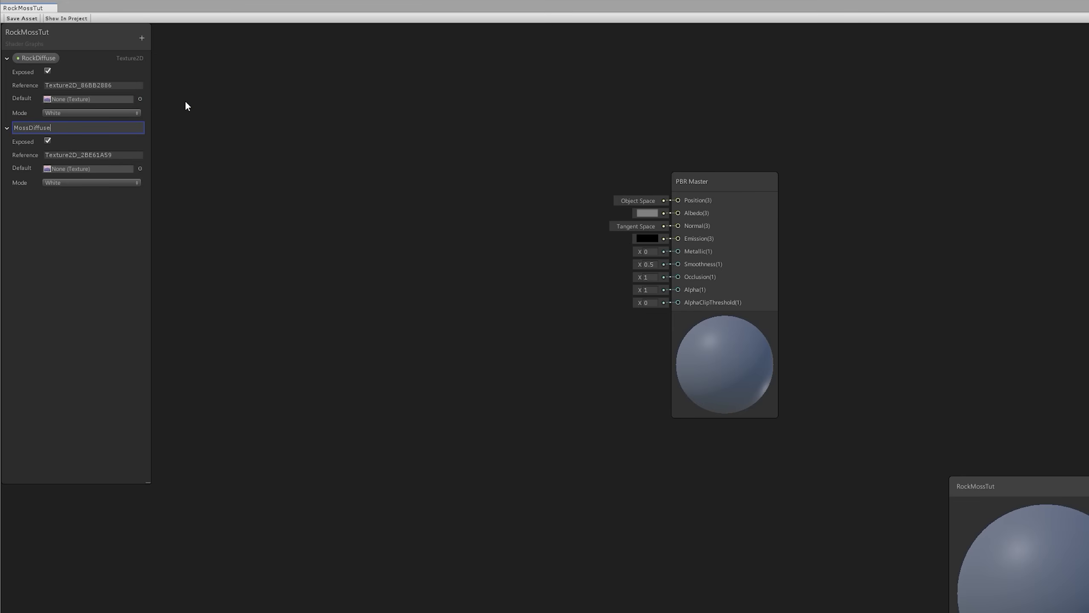
pyautogui.press('Return')
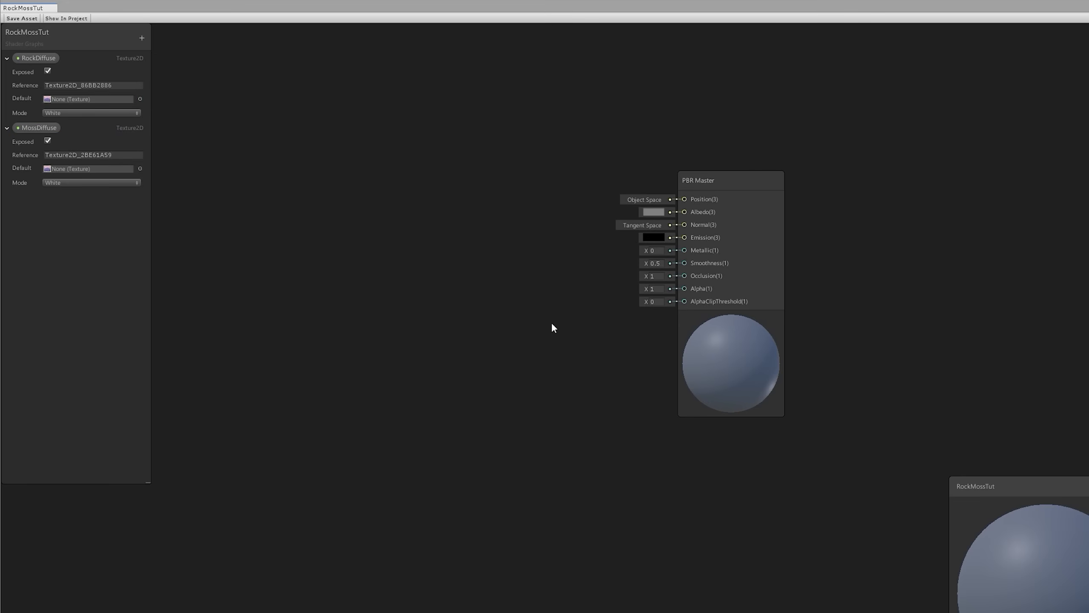
# Place the RockDiffuse and MossDiffuse properties as nodes in the graph, one above the other, ahead of the PBR Master
pyautogui.click(733, 184)
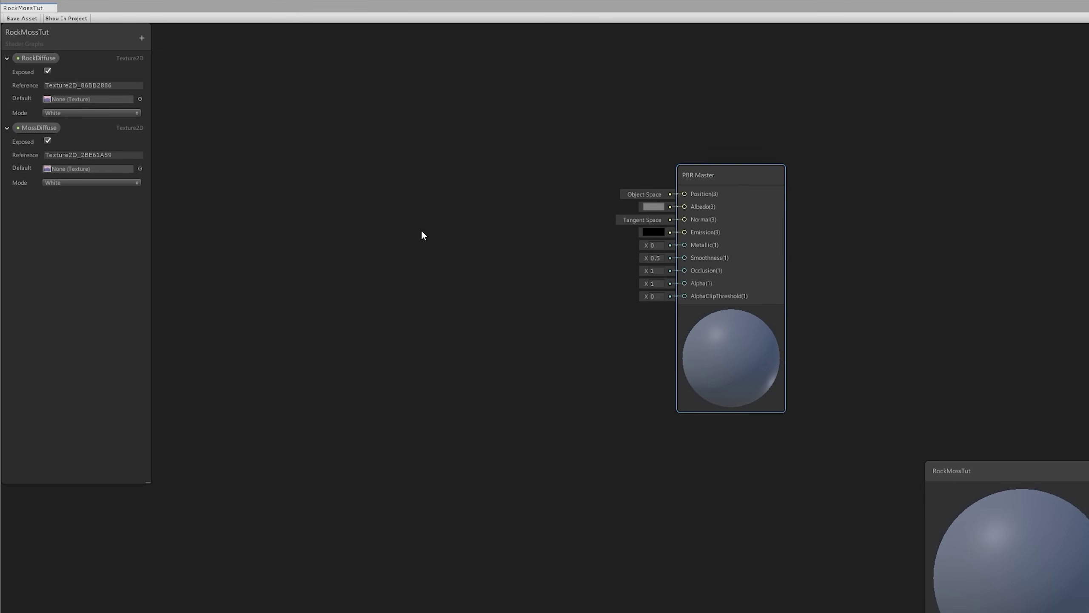
pyautogui.moveTo(54, 59); pyautogui.dragTo(296, 181)
pyautogui.click(33, 129)
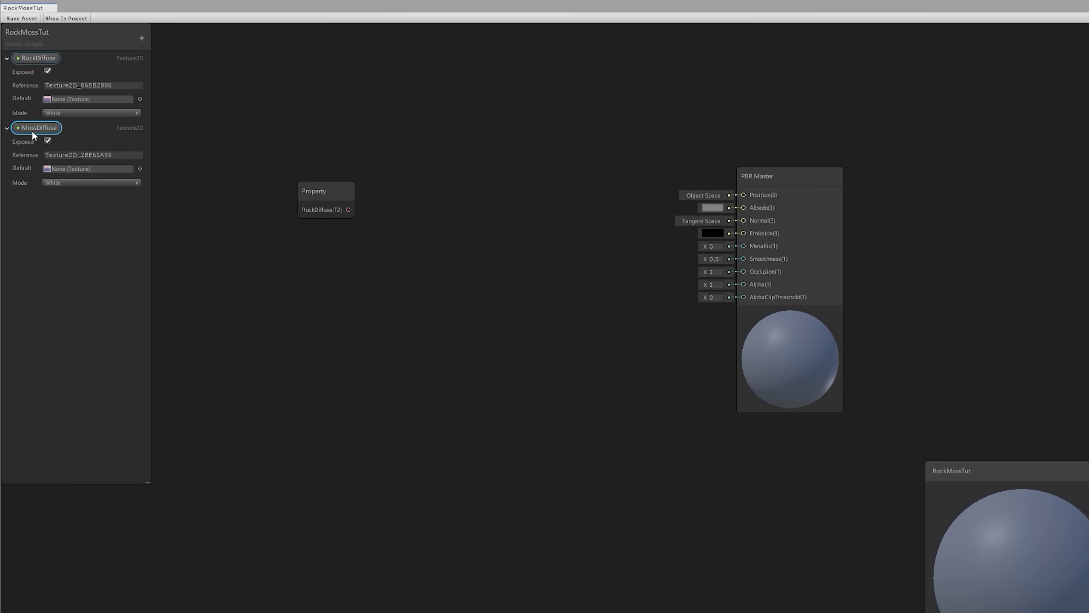
pyautogui.moveTo(318, 289); pyautogui.dragTo(326, 300)
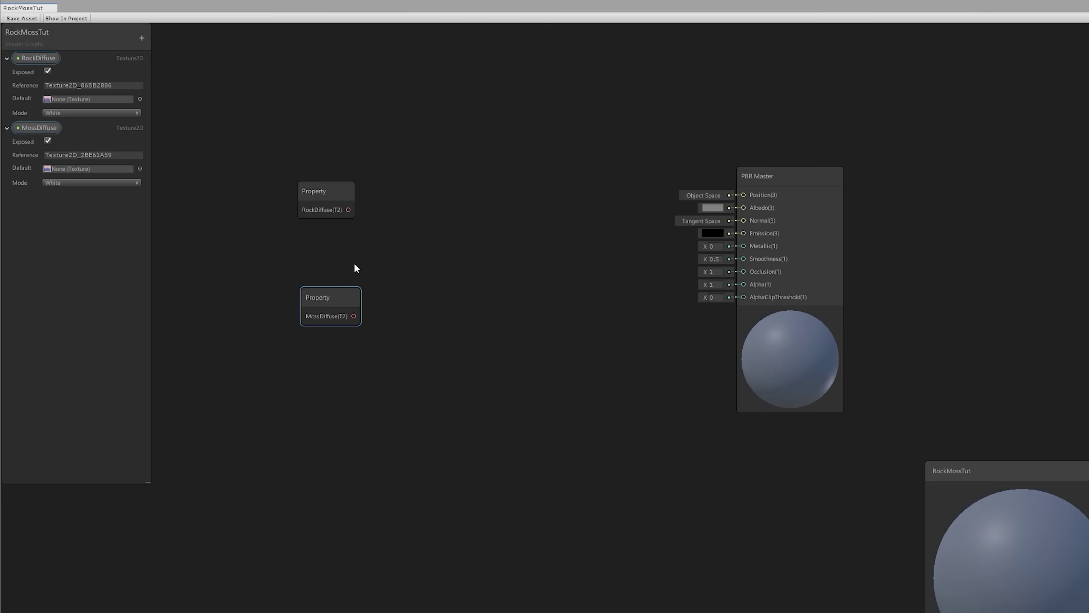
# Add a Sample Texture 2D node, feed RockDiffuse into its Texture input and collapse its preview
pyautogui.press('space')
pyautogui.write('sampl')
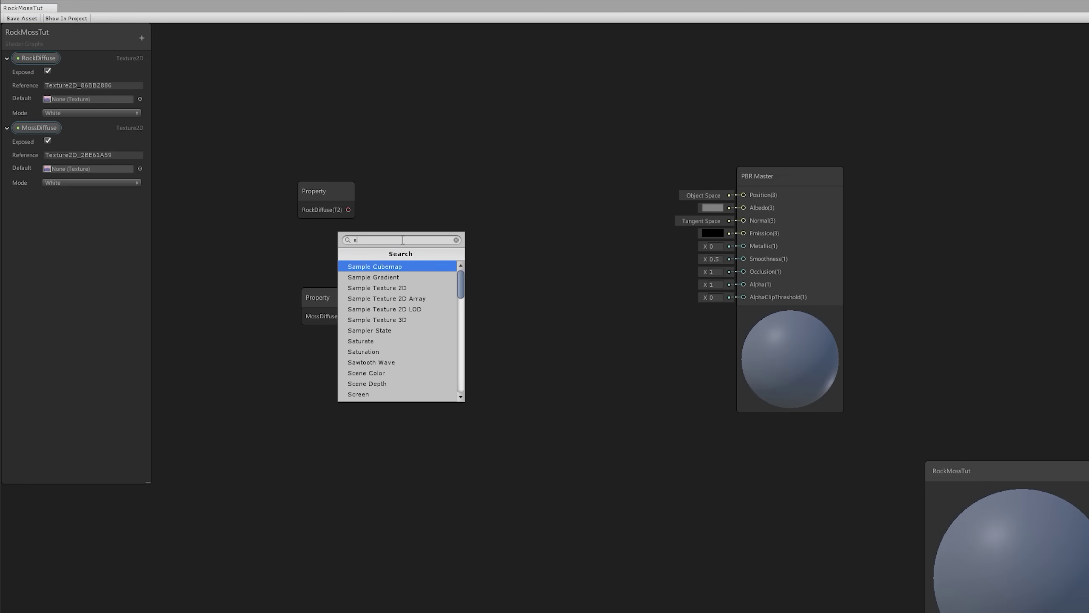
pyautogui.press('Down')
pyautogui.press('Down')
pyautogui.press('Return')
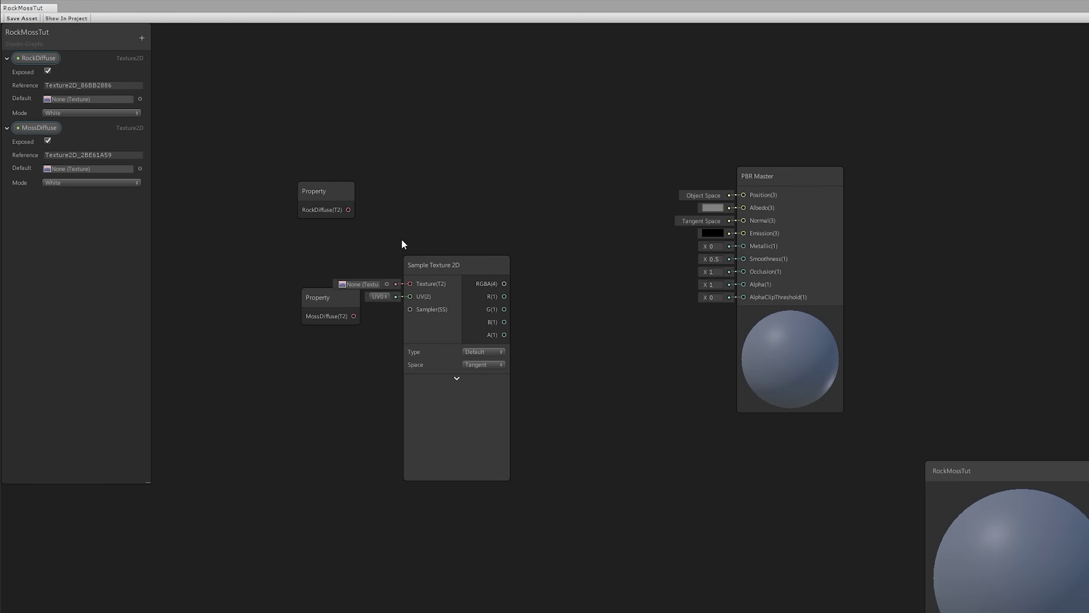
pyautogui.moveTo(431, 266); pyautogui.dragTo(463, 175)
pyautogui.moveTo(348, 210); pyautogui.dragTo(427, 188)
pyautogui.click(470, 291)
# Add another Sample Texture 2D node, feed MossDiffuse into its Texture input and collapse its preview
pyautogui.click(453, 310)
pyautogui.press('space')
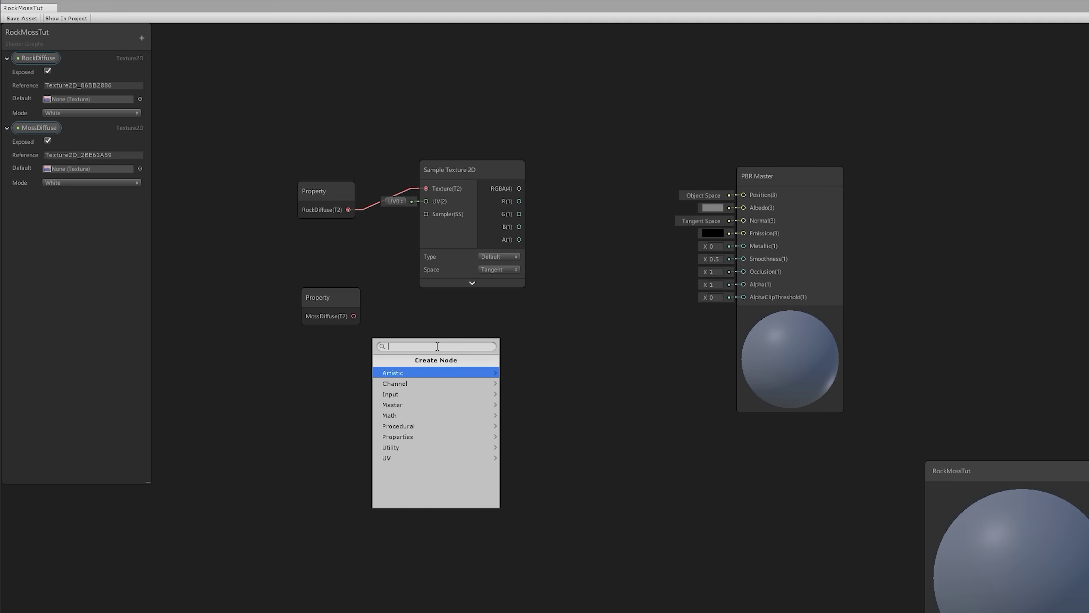
pyautogui.write('sample')
pyautogui.click(429, 393)
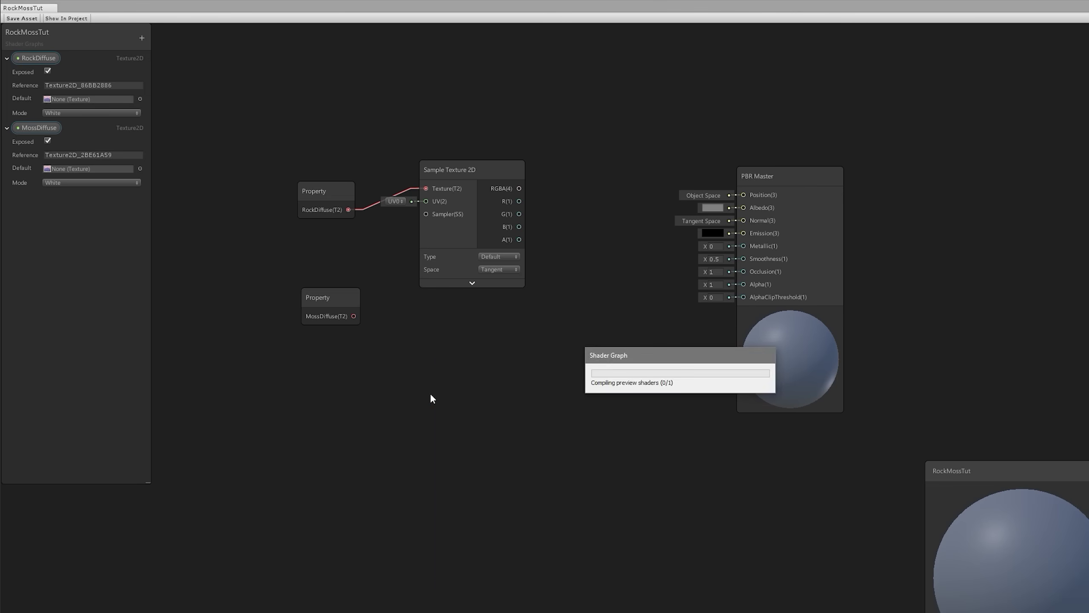
pyautogui.moveTo(354, 316); pyautogui.dragTo(431, 356)
pyautogui.click(477, 451)
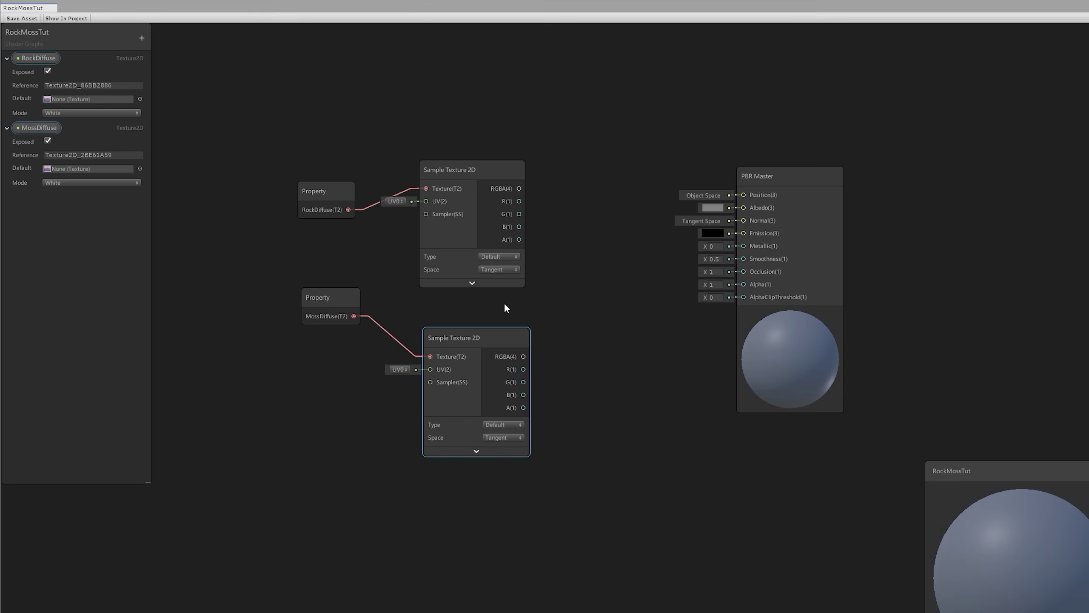
# Add a Lerp node ahead of the PBR Master, feeding the rock sample's RGBA into A and the moss sample's RGBA into B
pyautogui.moveTo(505, 303); pyautogui.dragTo(606, 327, button='middle')
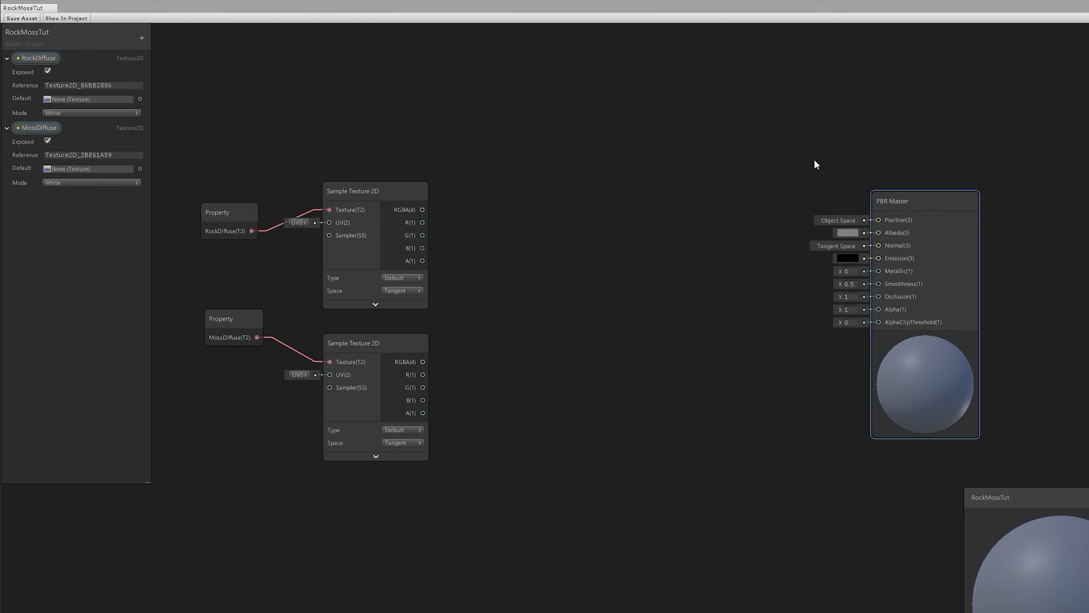
pyautogui.click(623, 193)
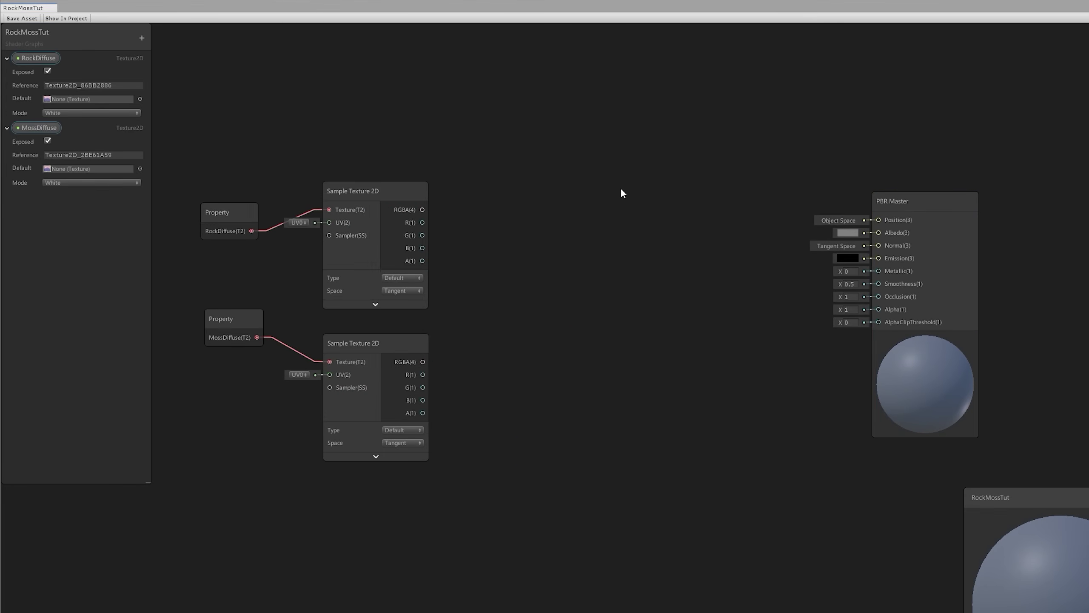
pyautogui.press('space')
pyautogui.write('ler')
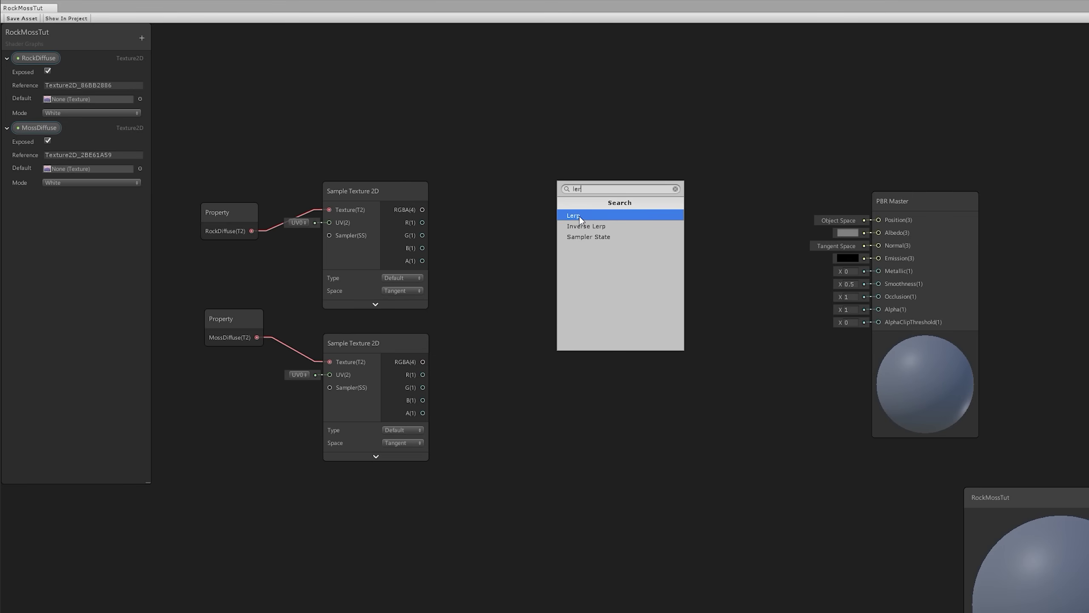
pyautogui.click(582, 215)
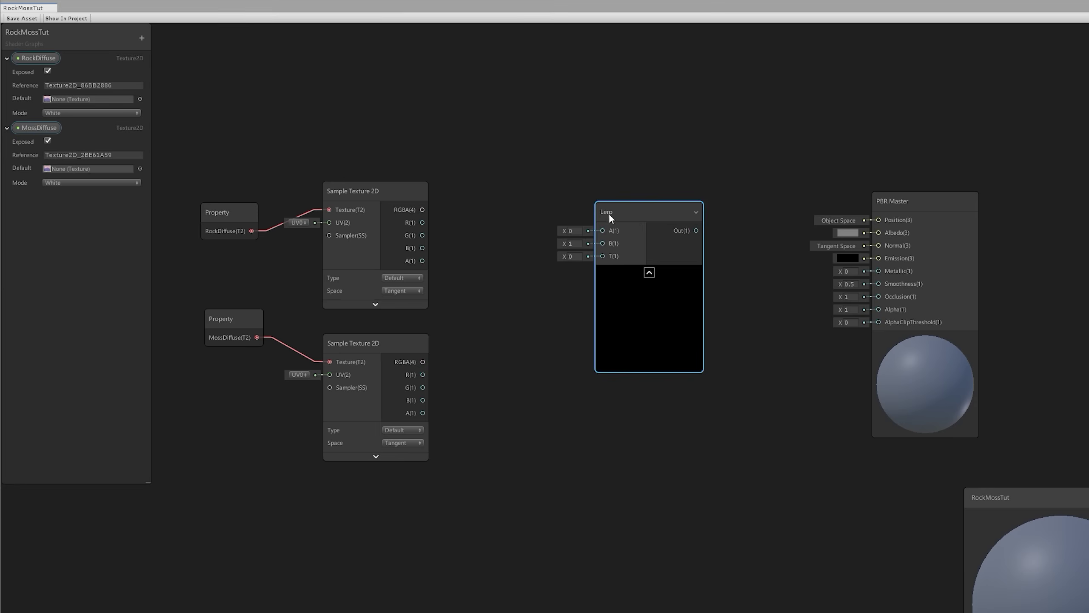
pyautogui.moveTo(422, 209); pyautogui.dragTo(603, 231)
pyautogui.moveTo(422, 361); pyautogui.dragTo(614, 215)
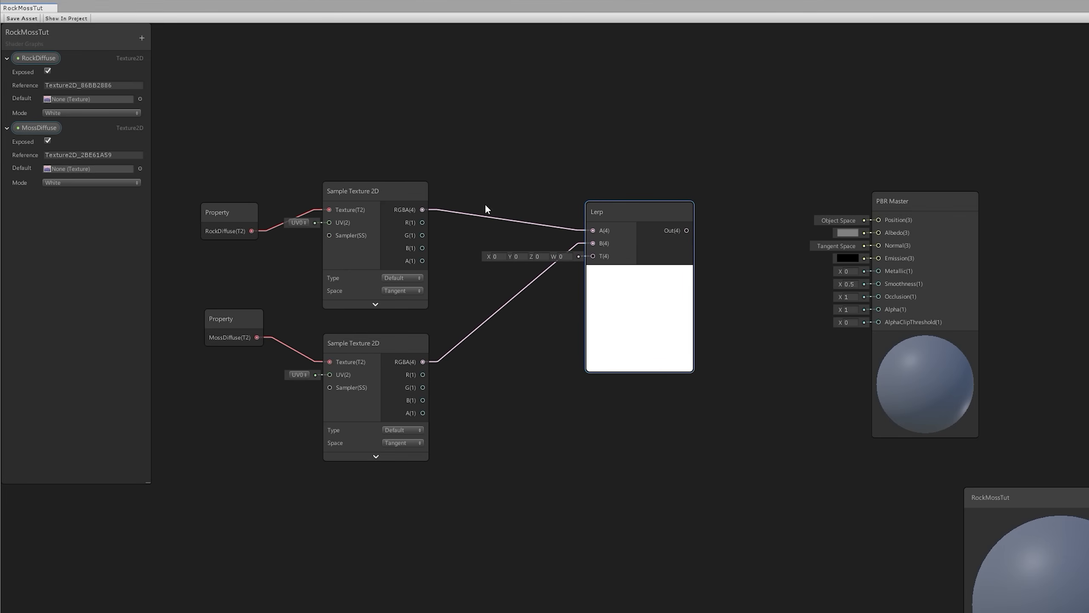
# Set the default texture of RockDiffuse to Stones_01_Atlas_Diffuse_01
pyautogui.click(140, 99)
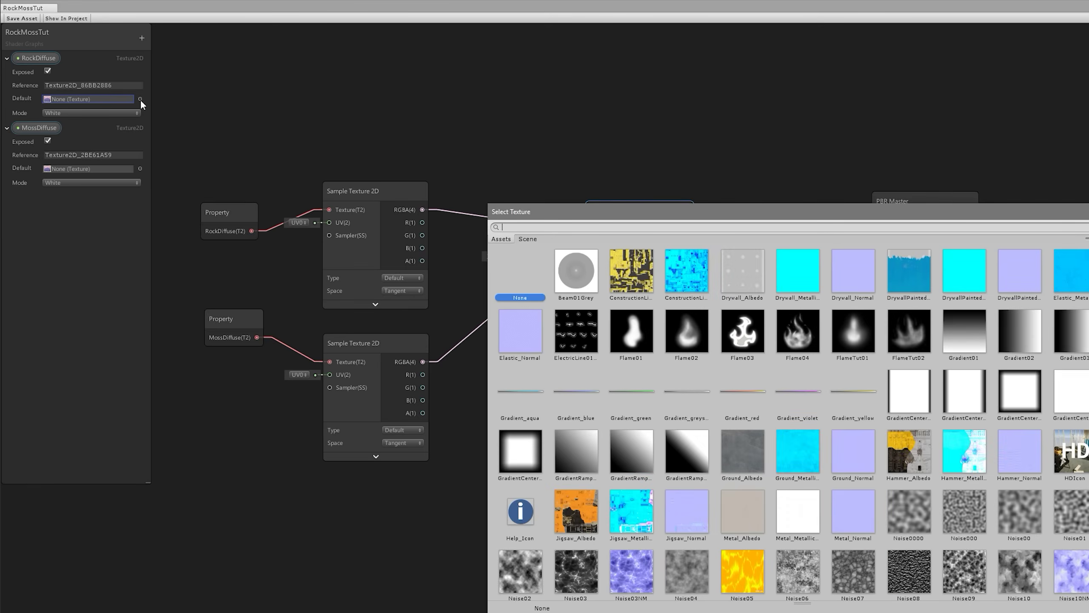
pyautogui.write('ston')
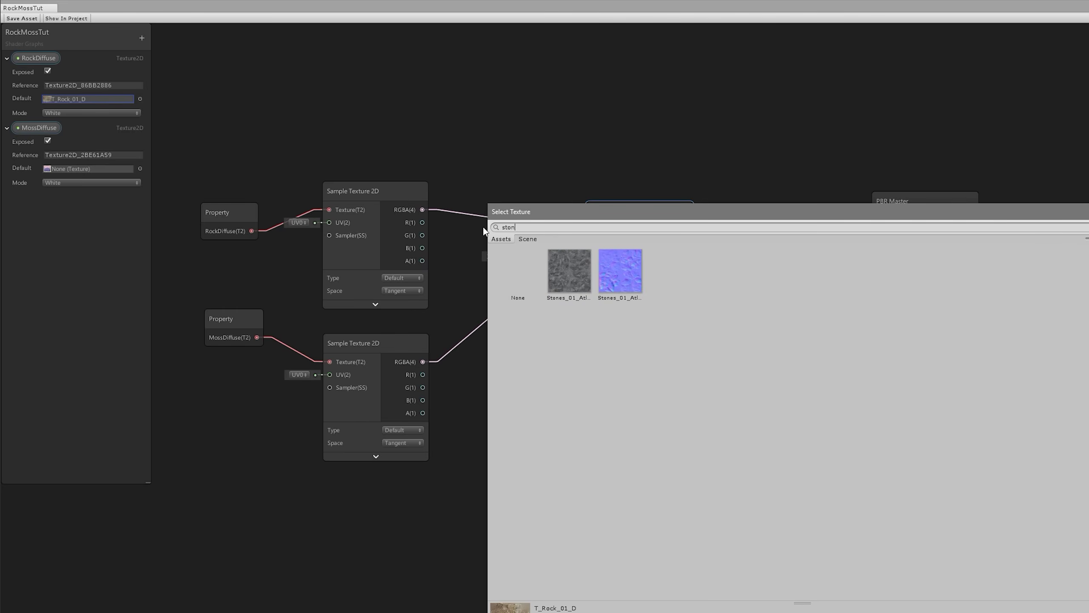
pyautogui.doubleClick(568, 272)
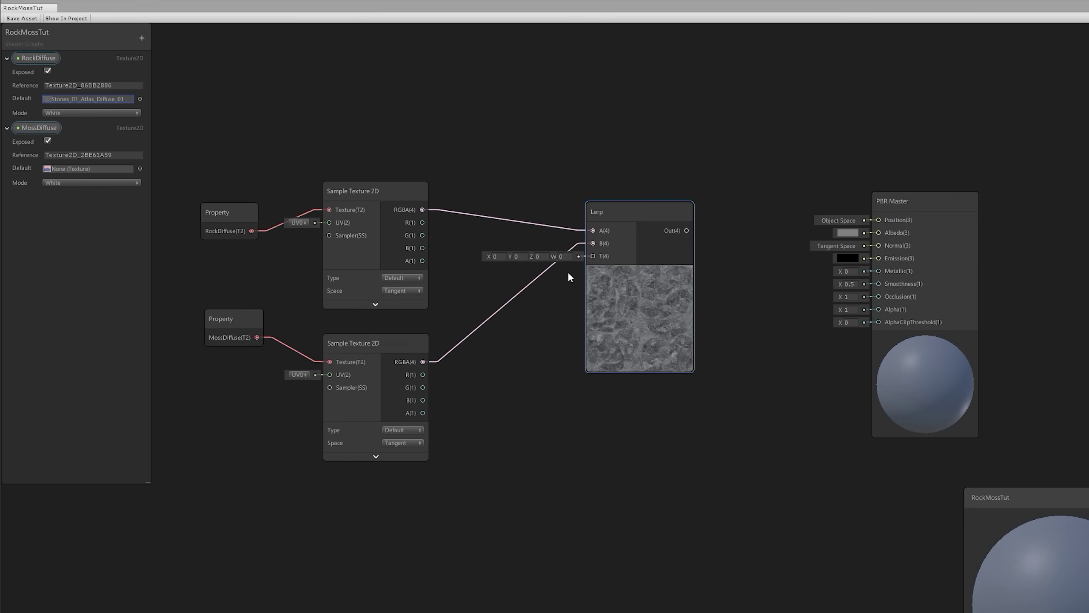
# Set the default texture of MossDiffuse to the green moss texture TexturesCom_Moss0240_4_seamless_S
pyautogui.click(140, 168)
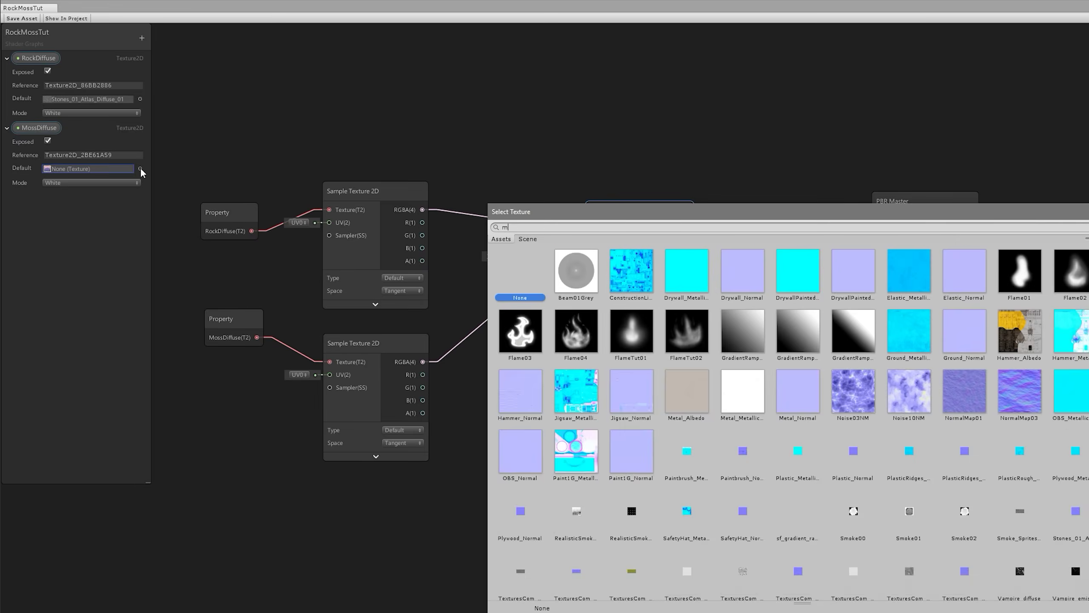
pyautogui.write('moss')
pyautogui.click(672, 274)
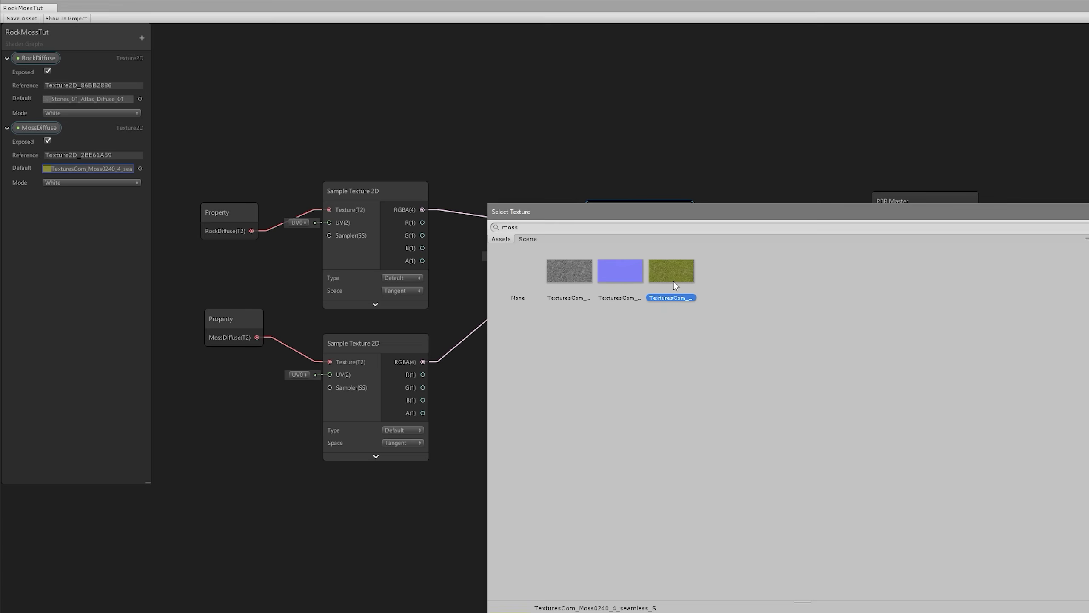
pyautogui.doubleClick(676, 272)
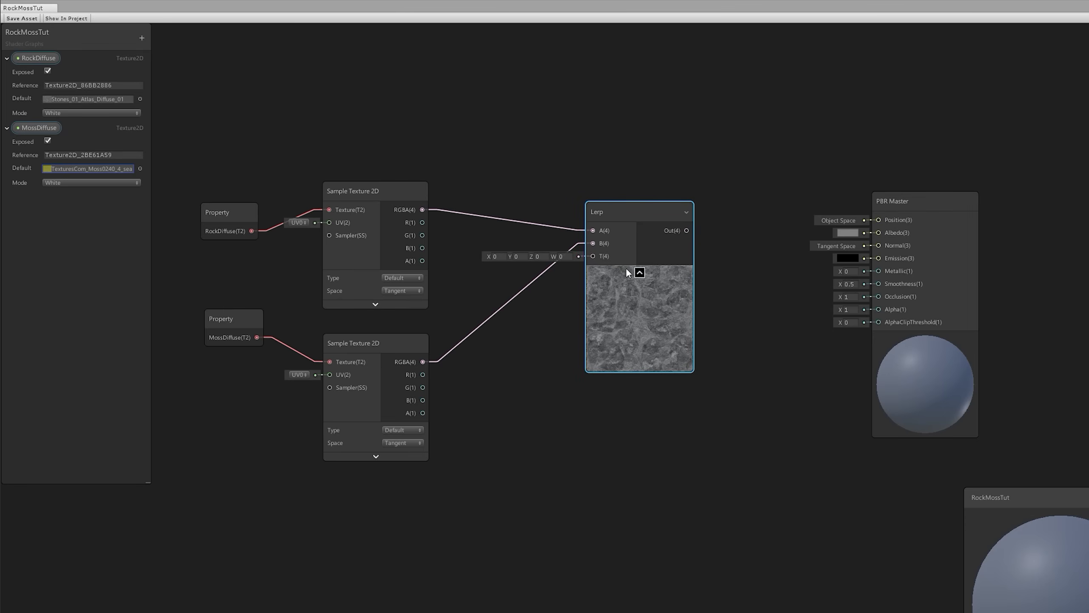
# Space the Lerp node, the PBR Master and the main preview farther away from the texture samples
pyautogui.click(643, 222)
pyautogui.moveTo(643, 221); pyautogui.dragTo(671, 221)
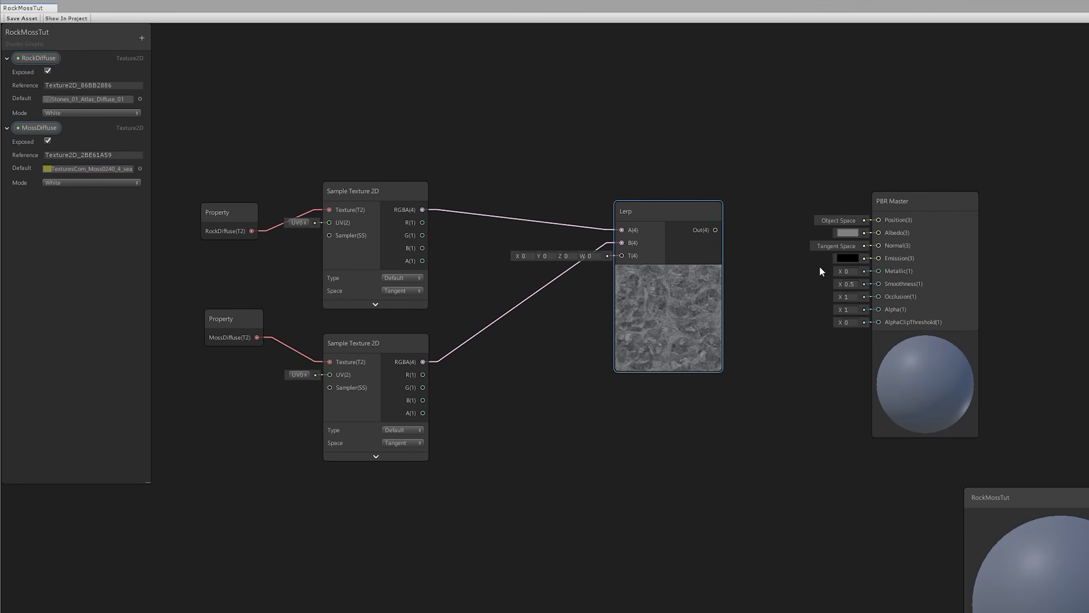
pyautogui.moveTo(916, 209); pyautogui.dragTo(928, 199)
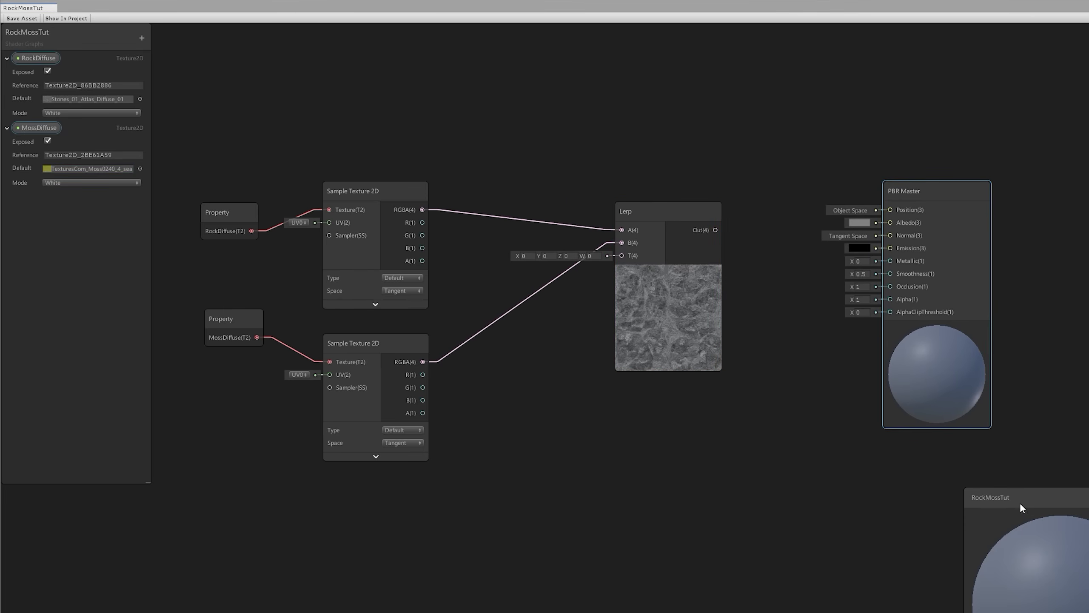
pyautogui.moveTo(1019, 502); pyautogui.dragTo(1039, 500)
# Add a Vector 1 node, connect its output to the Lerp's T input and place it beside the Lerp
pyautogui.moveTo(652, 401); pyautogui.dragTo(678, 416, button='middle')
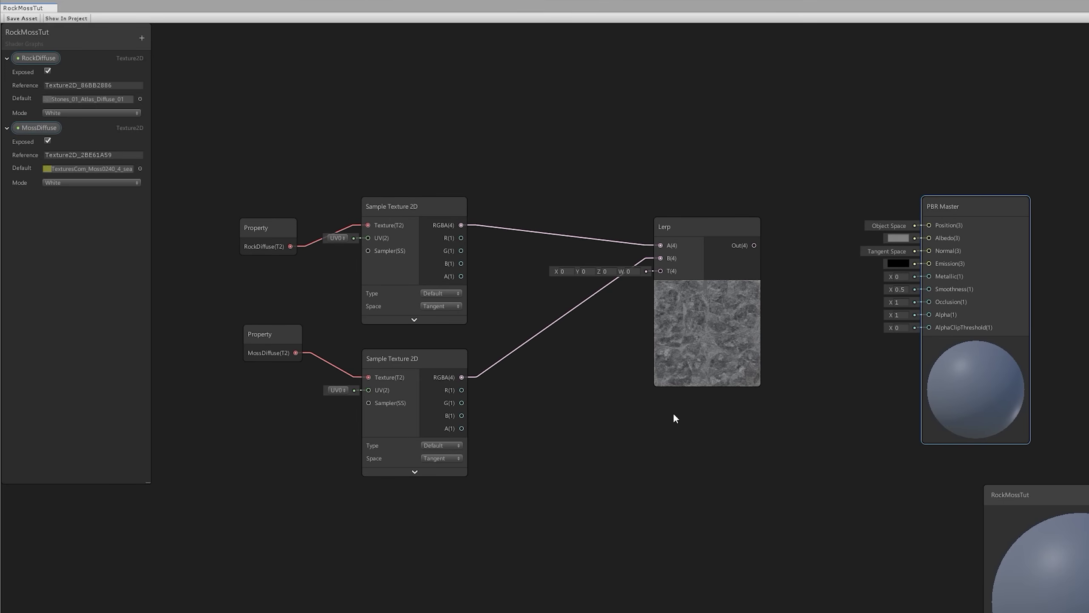
pyautogui.press('space')
pyautogui.write('vec')
pyautogui.click(634, 442)
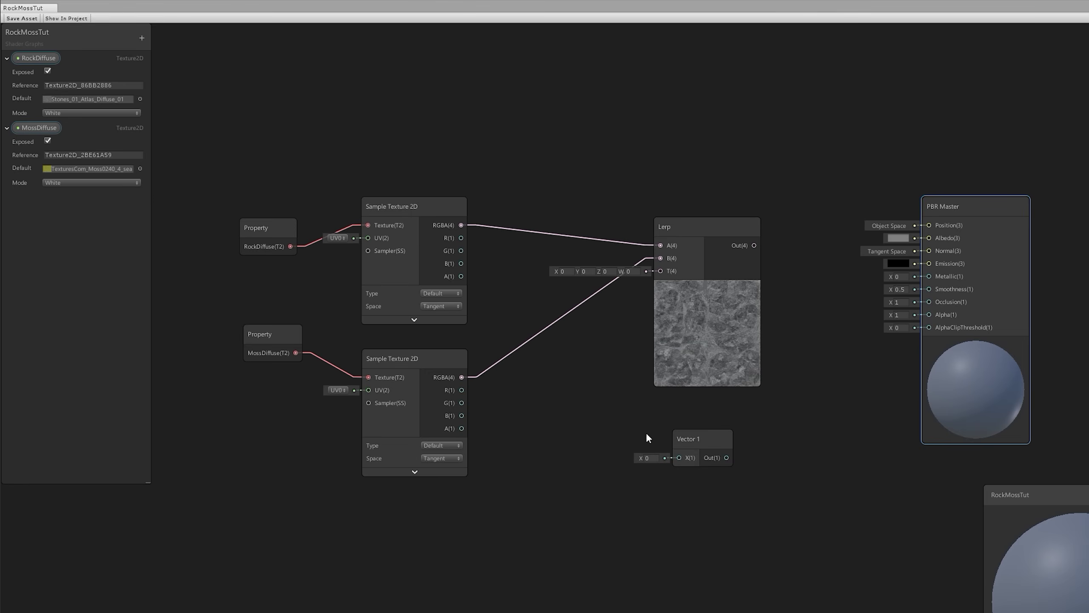
pyautogui.moveTo(696, 436); pyautogui.dragTo(580, 340)
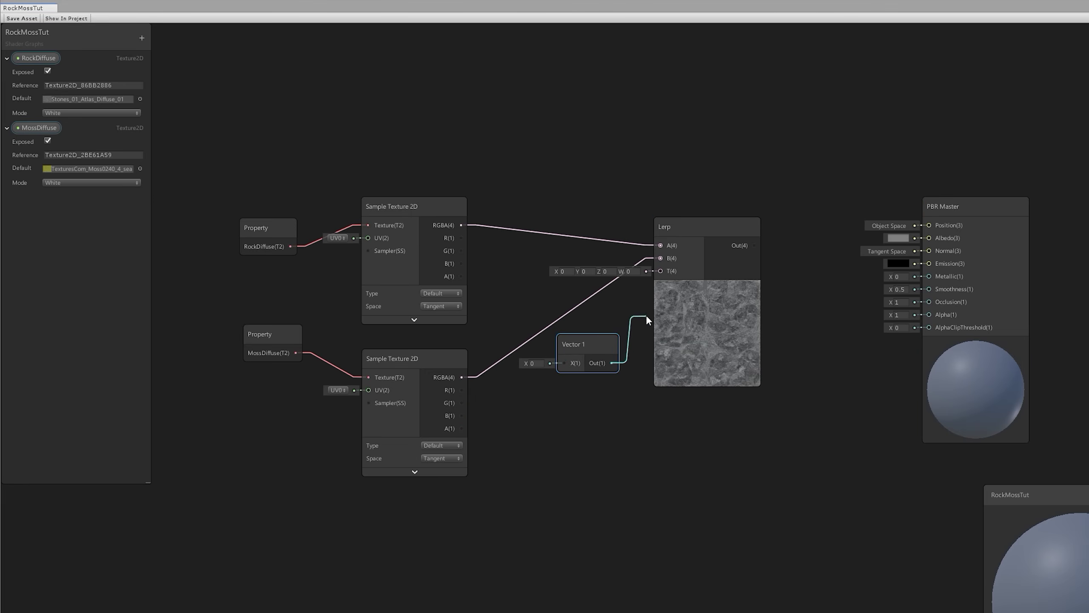
pyautogui.moveTo(646, 315); pyautogui.dragTo(662, 270)
pyautogui.moveTo(591, 339); pyautogui.dragTo(602, 265)
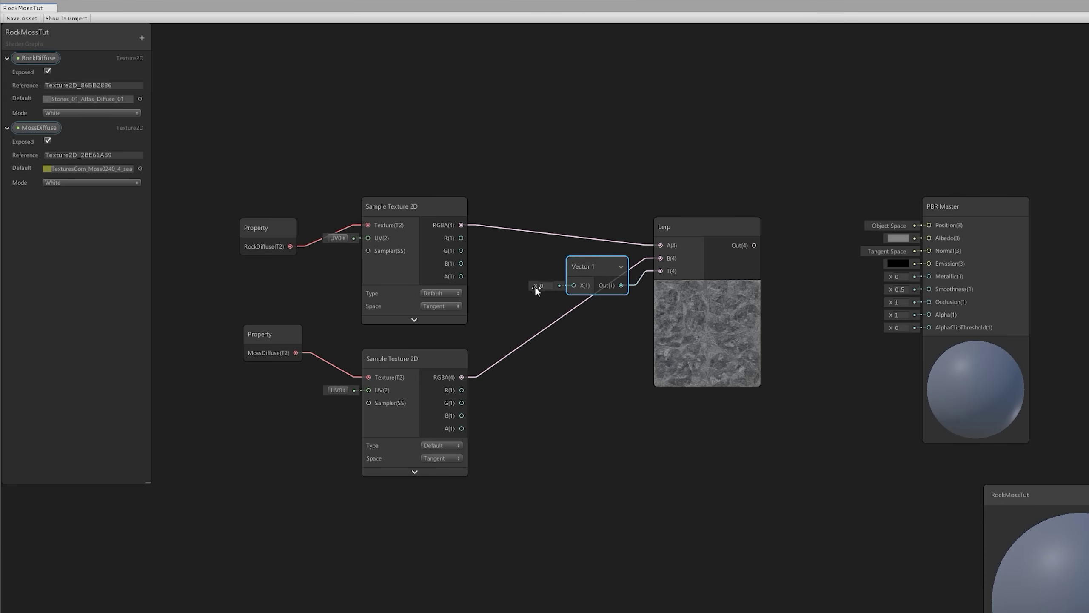
# Try Vector 1 values of 0.26 and 0.03 to preview the Lerp blend, and delete the Vector 1 node
pyautogui.click(701, 308)
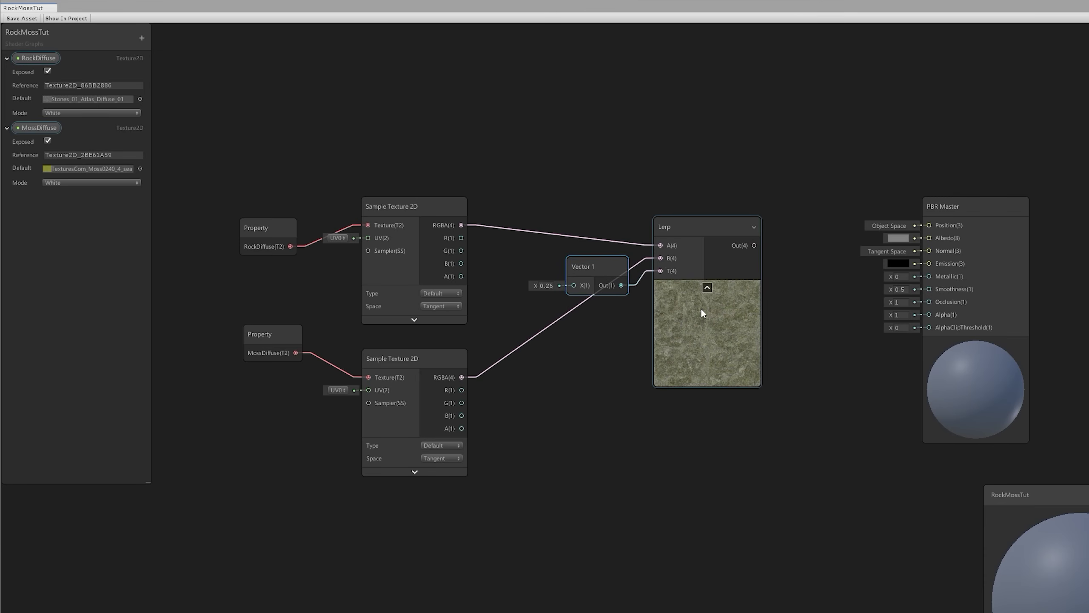
pyautogui.moveTo(535, 285)
pyautogui.mouseDown()
pyautogui.moveTo(546, 284)
pyautogui.moveTo(526, 279)
pyautogui.moveTo(546, 285)
pyautogui.moveTo(524, 279)
pyautogui.mouseUp()
pyautogui.moveTo(591, 417); pyautogui.dragTo(623, 430, button='middle')
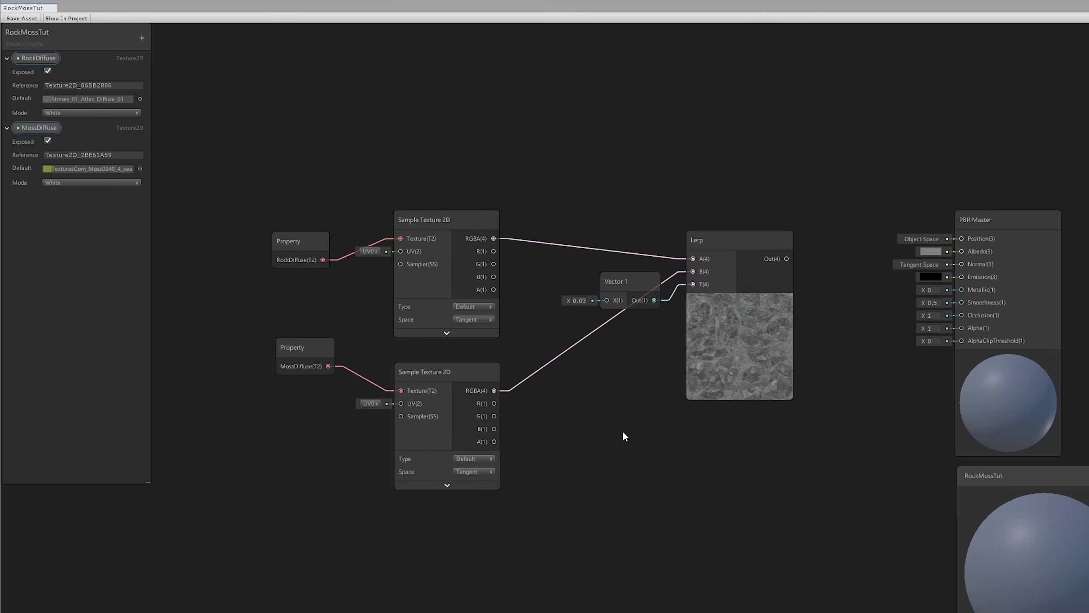
pyautogui.click(631, 292)
pyautogui.press('Delete')
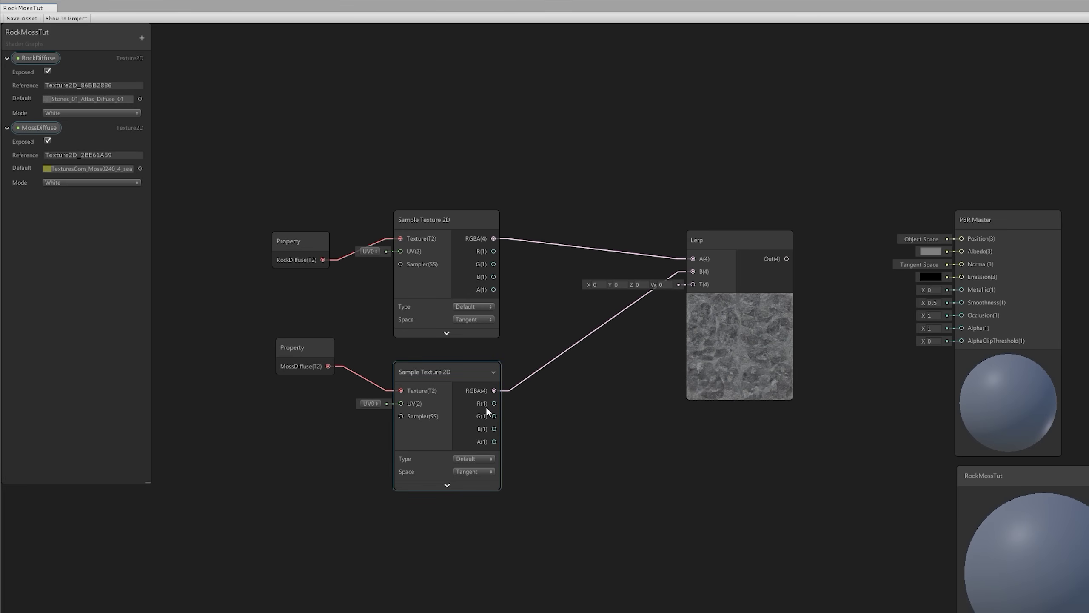
# Add a Normal Vector node in World space in the empty area ahead of the texture properties and expand its preview
pyautogui.moveTo(486, 406); pyautogui.dragTo(594, 359, button='middle')
pyautogui.click(594, 359)
pyautogui.scroll(-1, 542, 367)
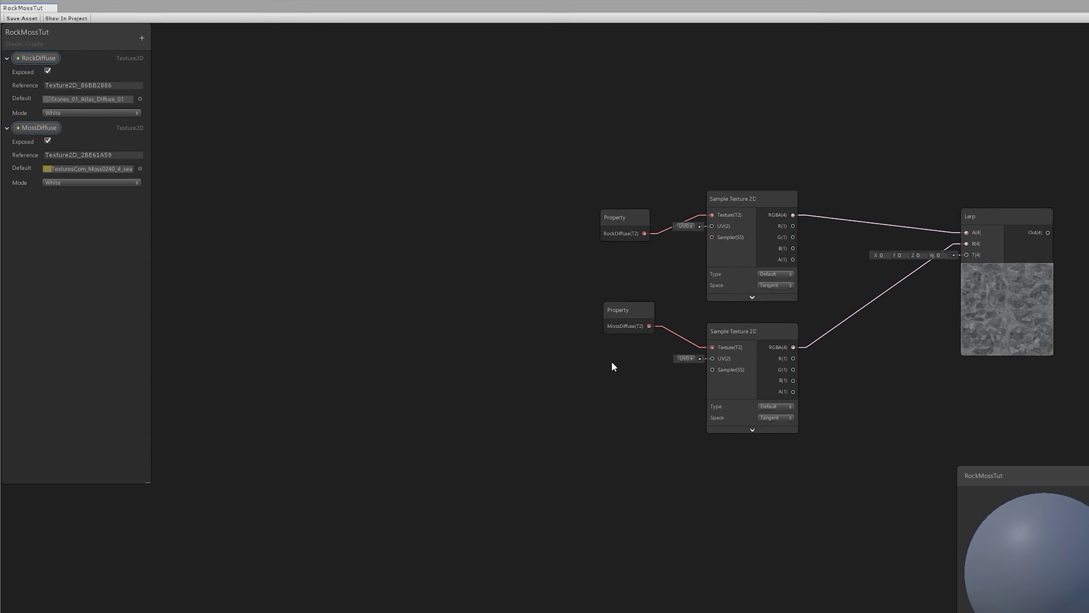
pyautogui.press('space')
pyautogui.write('norma')
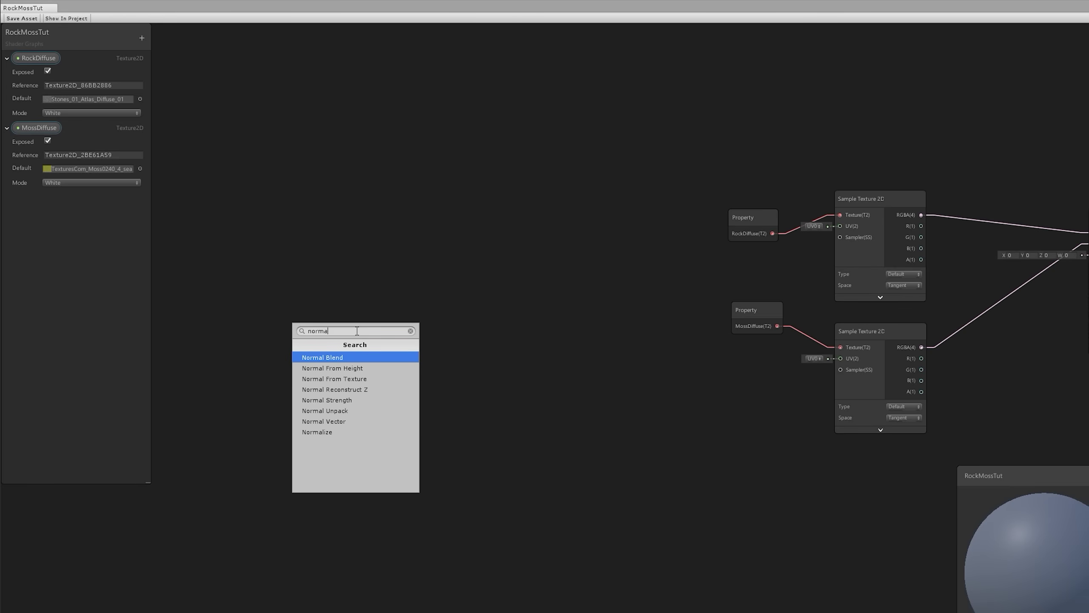
pyautogui.click(334, 422)
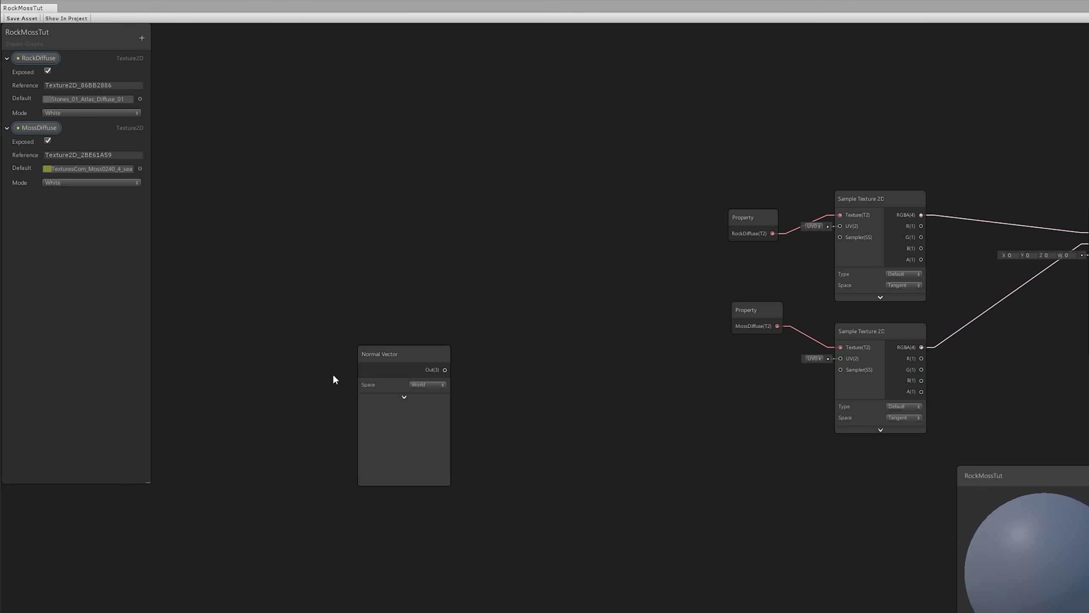
pyautogui.scroll(2, 397, 366)
pyautogui.click(404, 398)
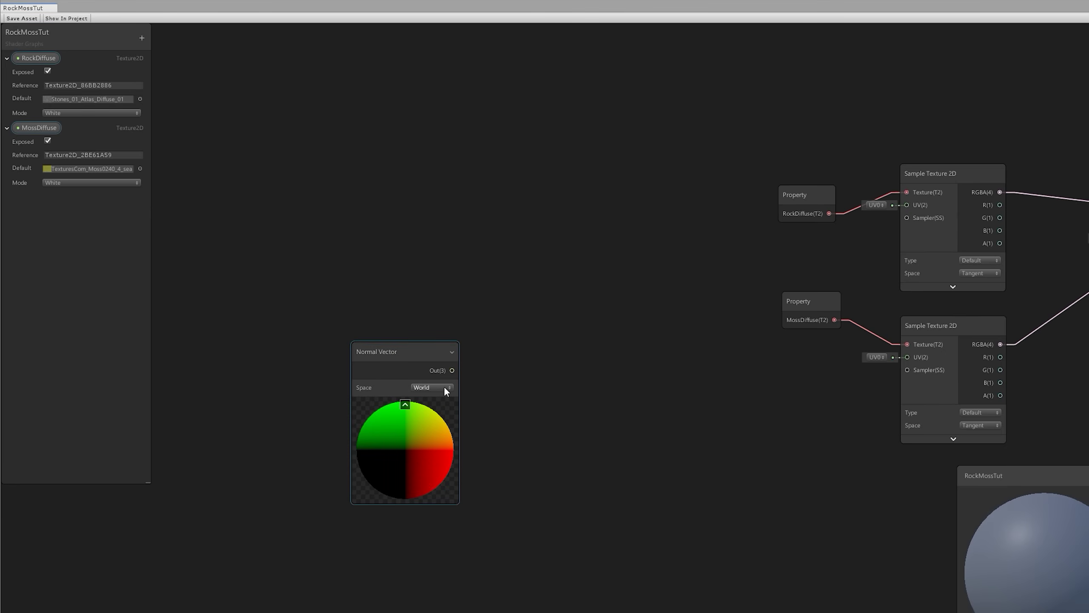
# Add a Dot Product node after the Normal Vector and feed the Normal Vector's output into its B input
pyautogui.moveTo(439, 381); pyautogui.dragTo(520, 338, button='middle')
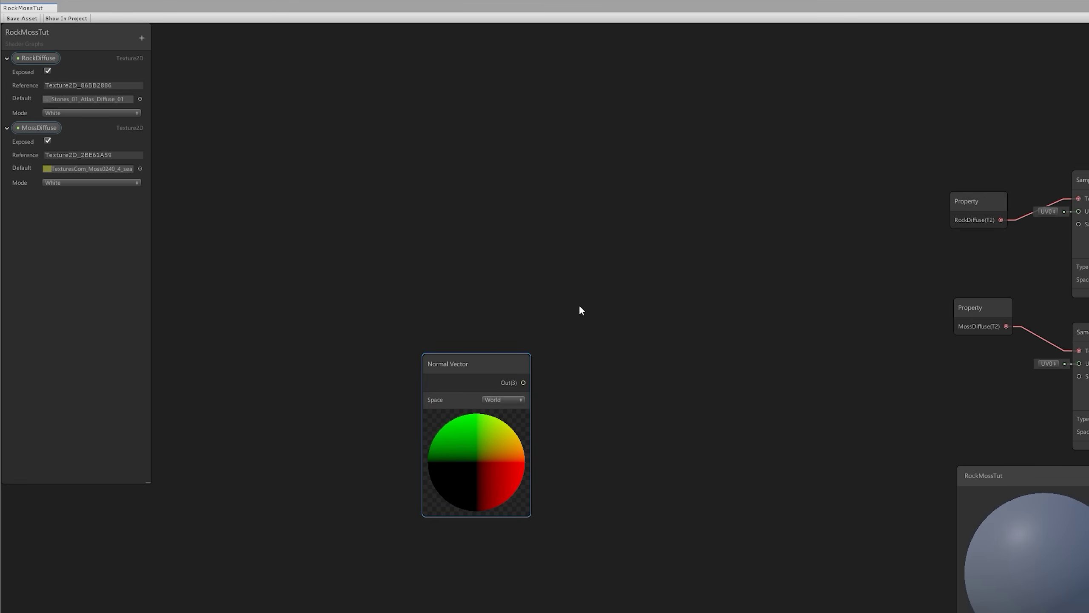
pyautogui.press('space')
pyautogui.write('dot')
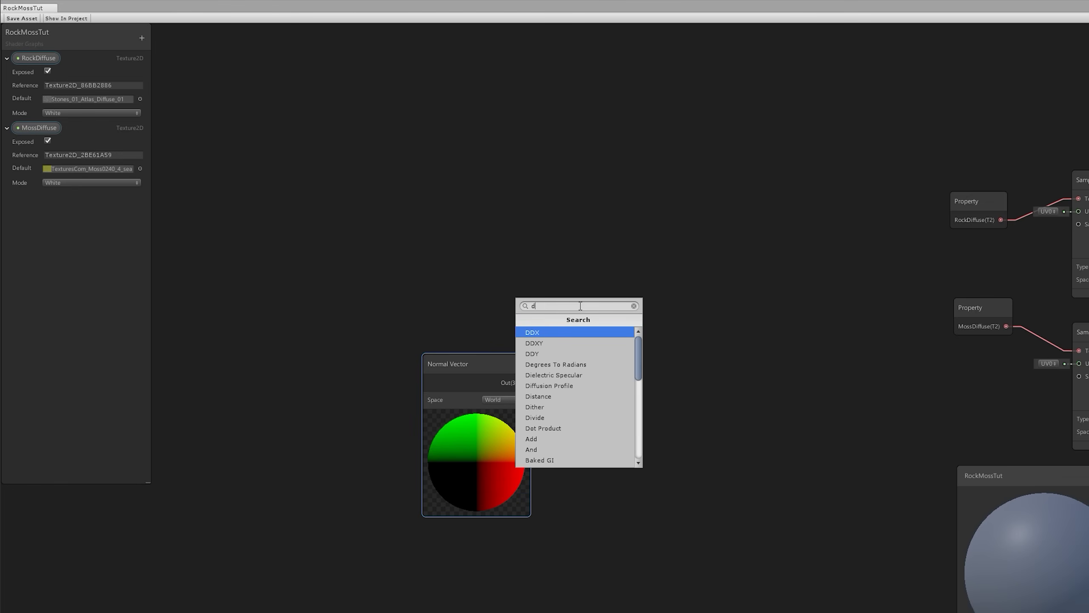
pyautogui.click(551, 330)
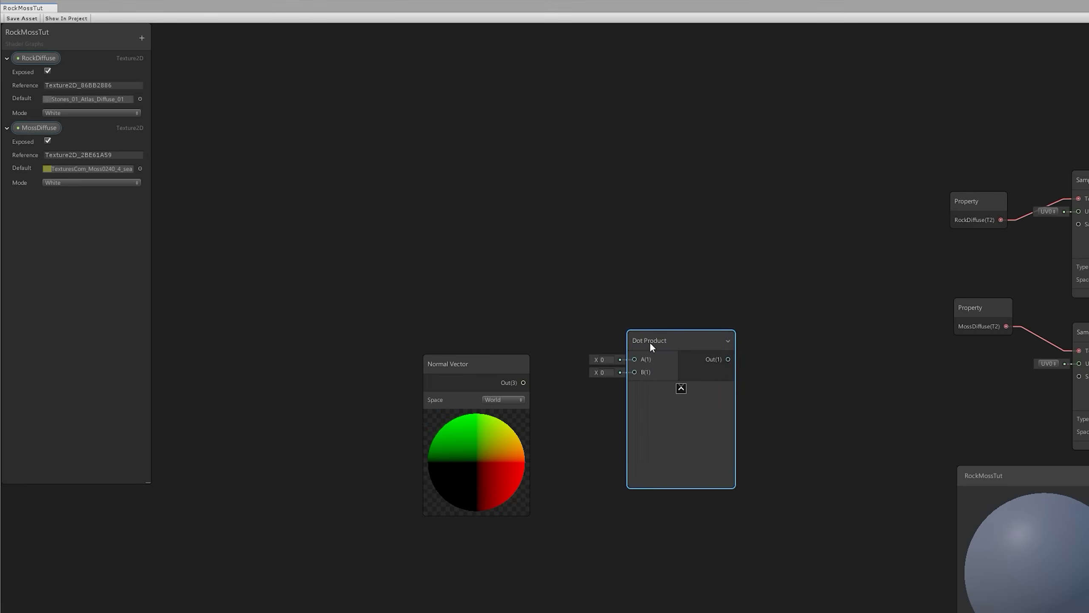
pyautogui.moveTo(524, 382); pyautogui.dragTo(636, 380)
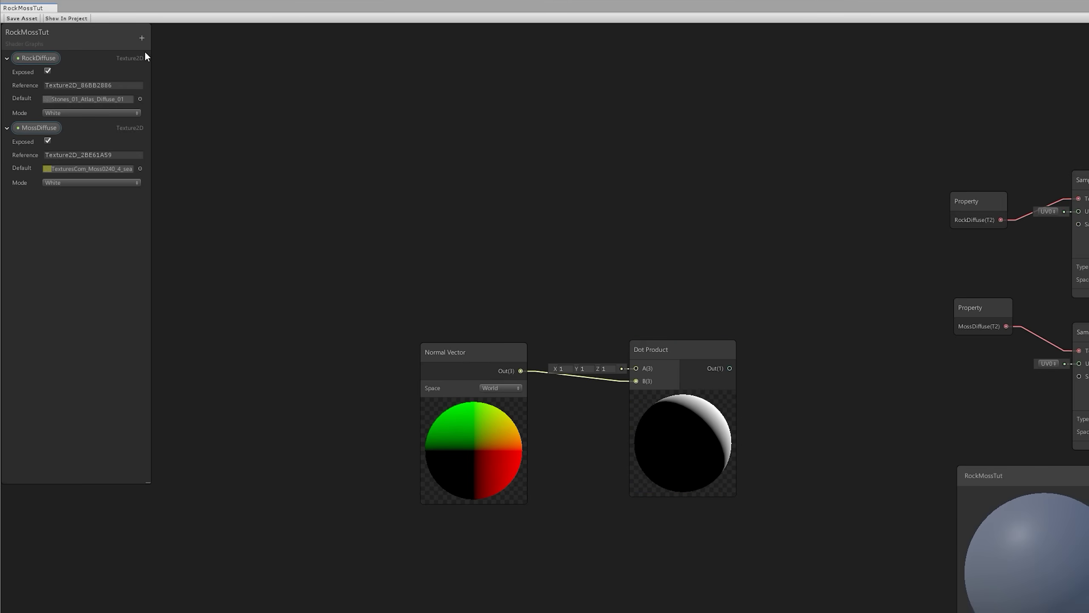
# Add a Vector1 property named UpNode in Slider mode with a default of 0.5
pyautogui.click(141, 39)
pyautogui.click(159, 44)
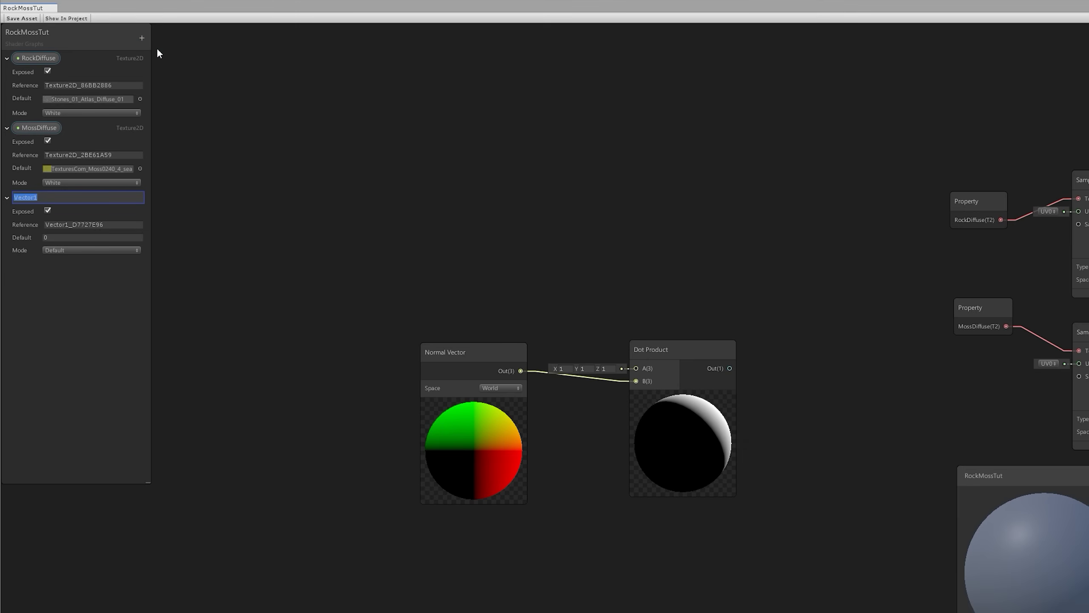
pyautogui.write('UpNode')
pyautogui.press('Return')
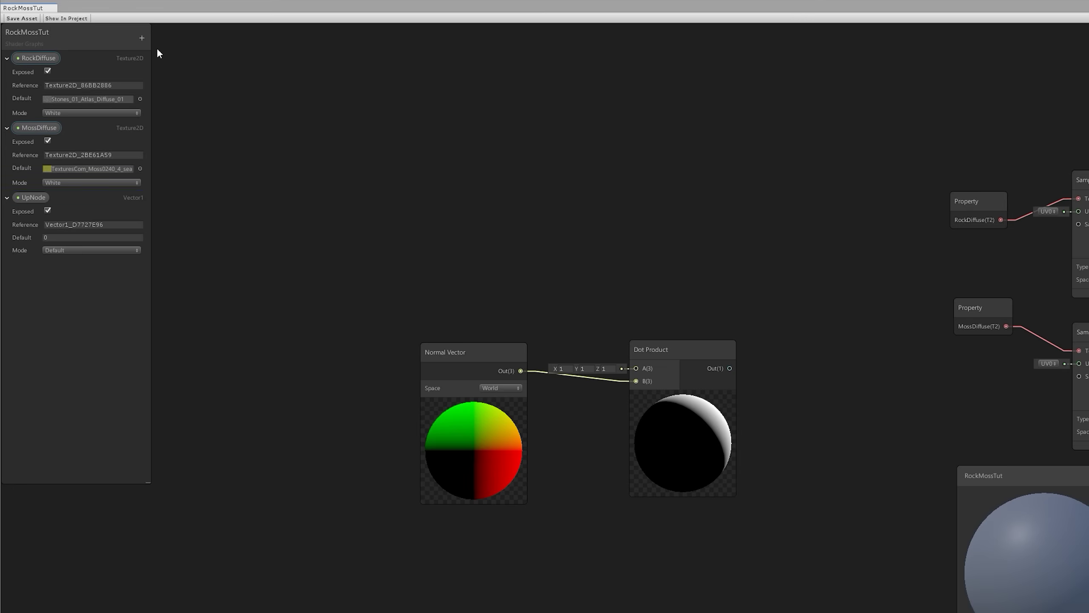
pyautogui.click(71, 250)
pyautogui.click(72, 274)
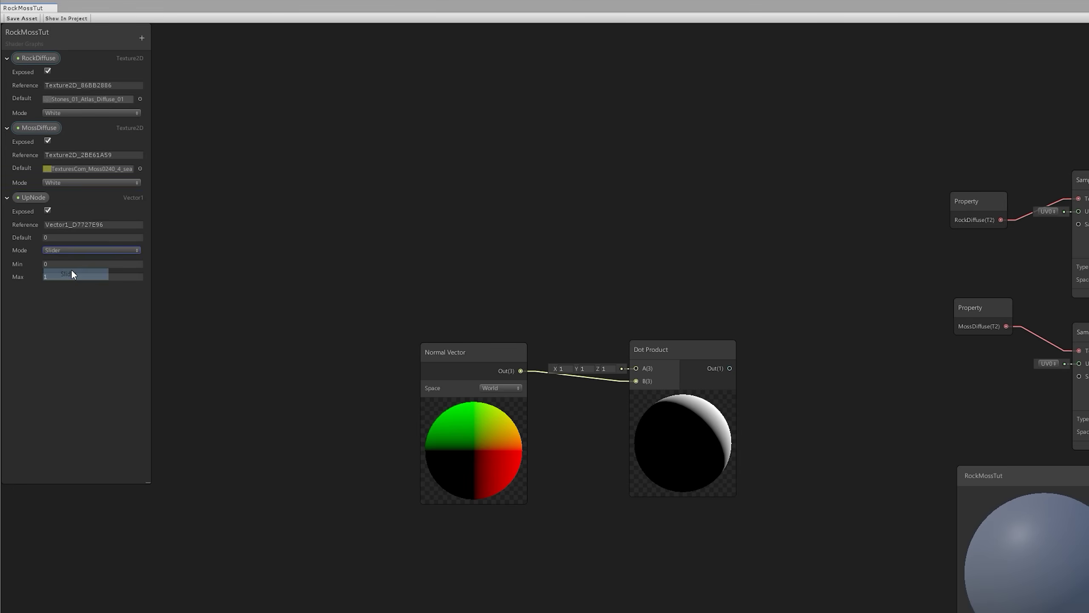
pyautogui.click(54, 238)
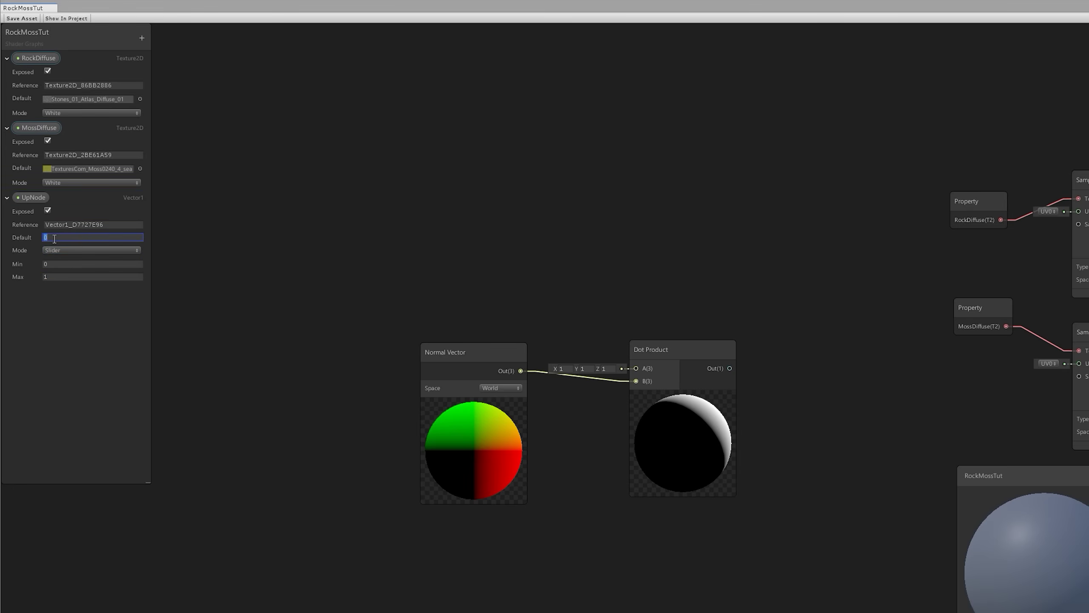
# Place UpNode as a property node between the Normal Vector and Dot Product and feed it into the Dot Product's A input
pyautogui.moveTo(36, 196); pyautogui.dragTo(637, 368)
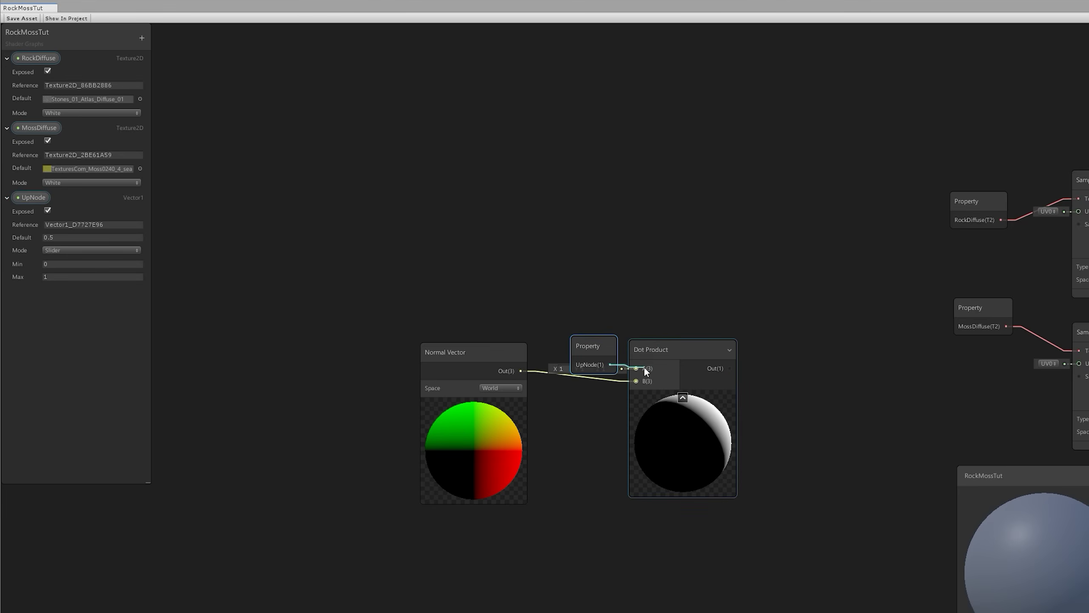
pyautogui.click(519, 349)
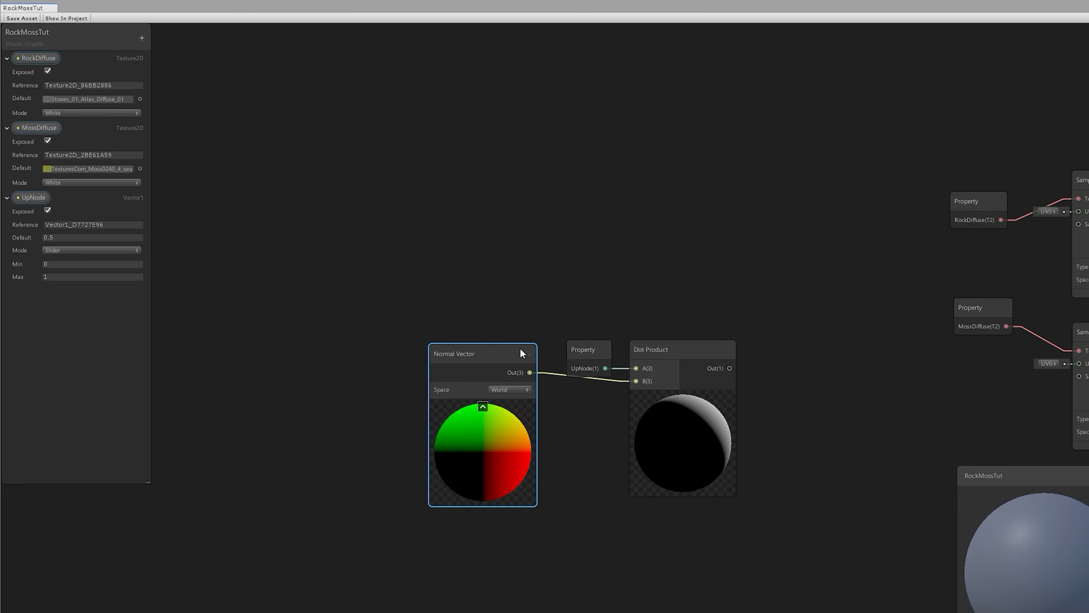
pyautogui.press('a')
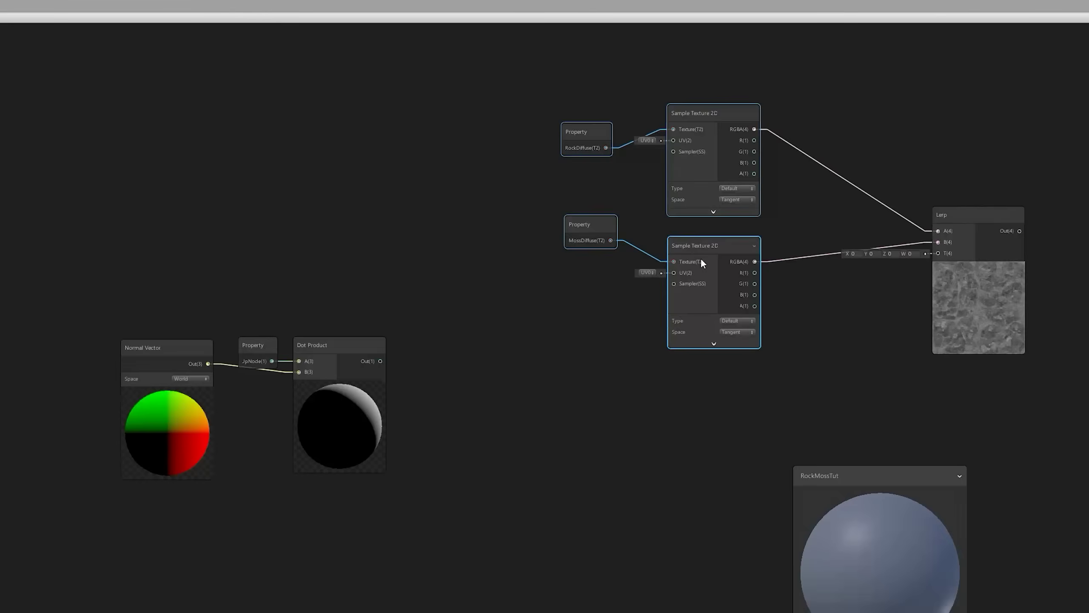
# Feed the Dot Product's output into the Lerp's T input and the Lerp's output into the PBR Master's Albedo
pyautogui.moveTo(346, 361); pyautogui.dragTo(902, 253)
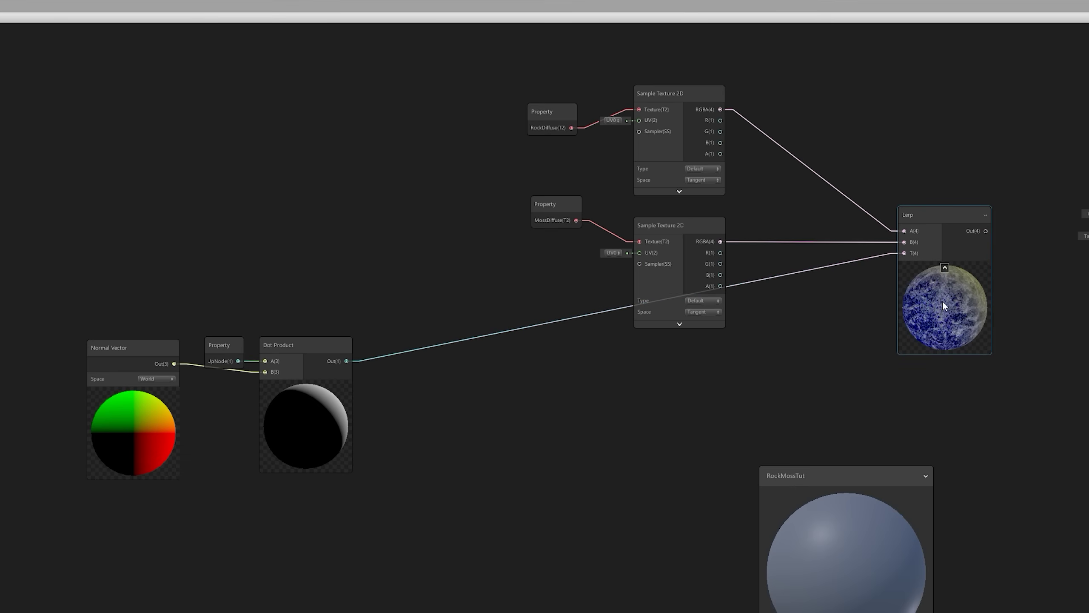
pyautogui.moveTo(681, 301); pyautogui.dragTo(842, 296)
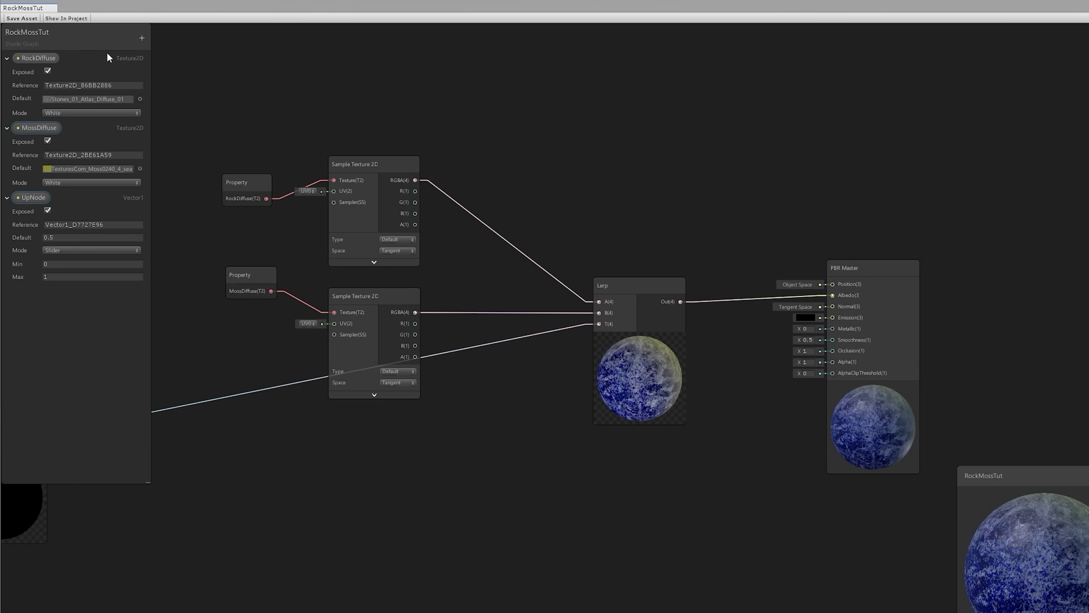
# Set the RockMossTut graph's category path to GAP_SG and save the shader asset
pyautogui.doubleClick(32, 44)
pyautogui.write('GAP_SG')
pyautogui.press('Return')
pyautogui.click(35, 20)
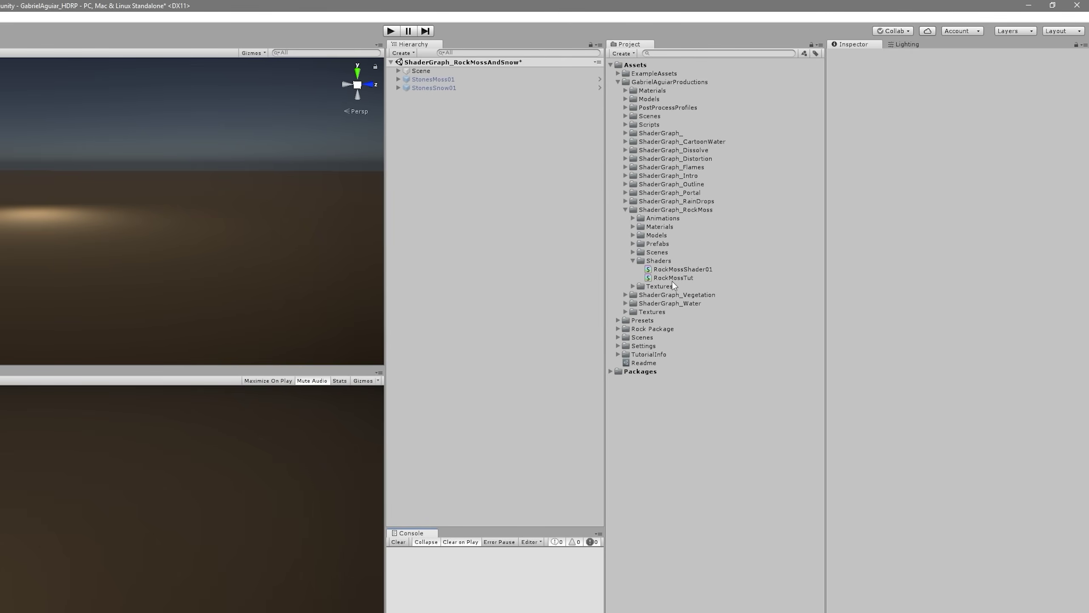
# Create a material from the RockMossTut shader in the Shaders folder and name it RockMossTut
pyautogui.rightClick(674, 278)
pyautogui.moveTo(728, 285)
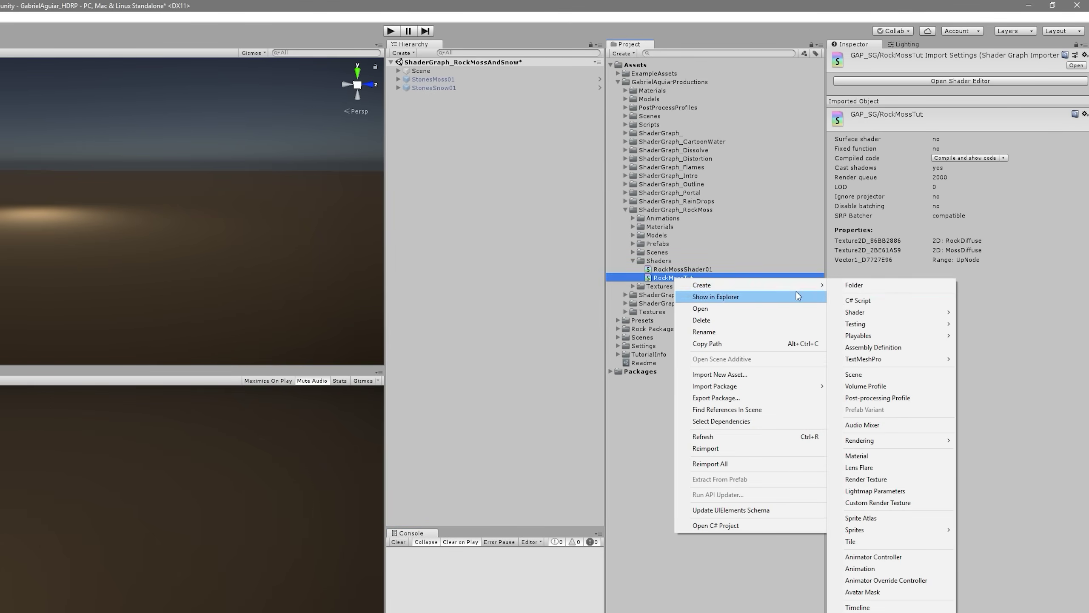
pyautogui.click(856, 455)
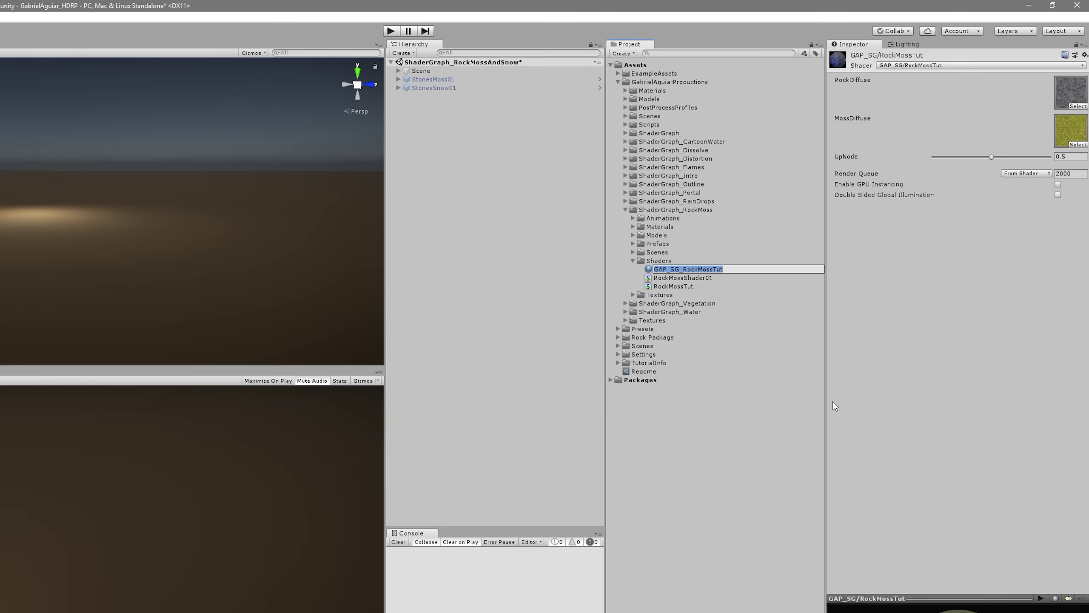
pyautogui.write('RockMossTut')
pyautogui.press('Return')
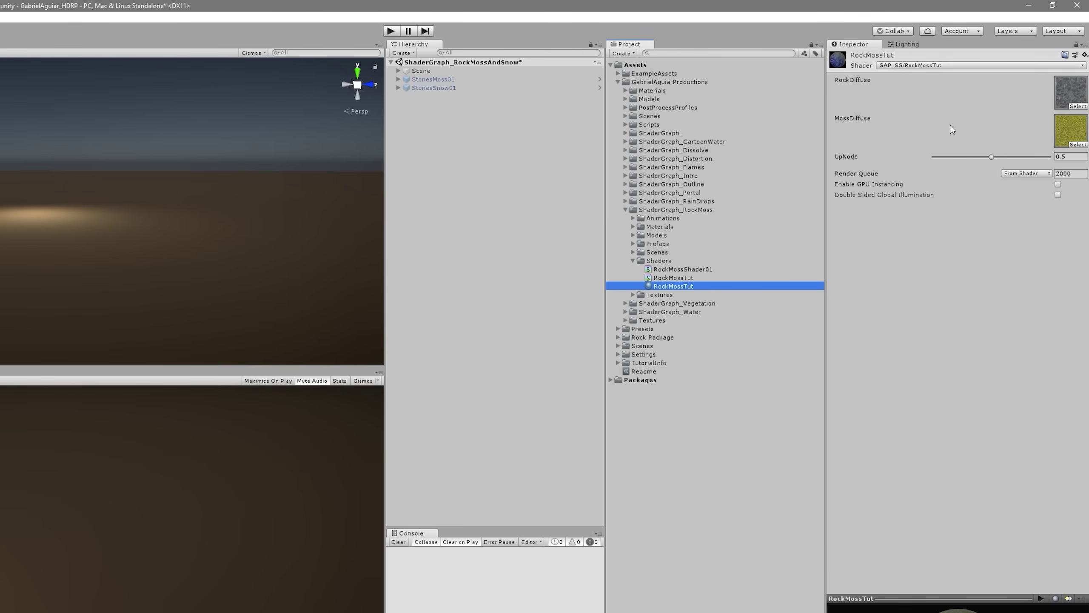
# Examine the GAP_SG group of shaders available to the RockMossTut material, keeping the current shader
pyautogui.click(903, 67)
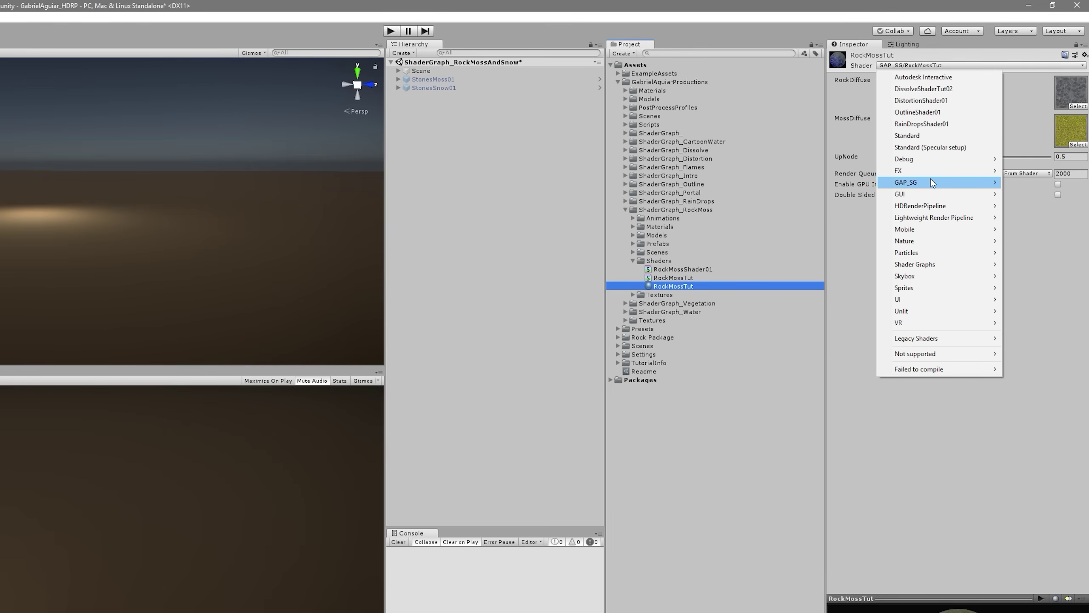
pyautogui.moveTo(930, 183)
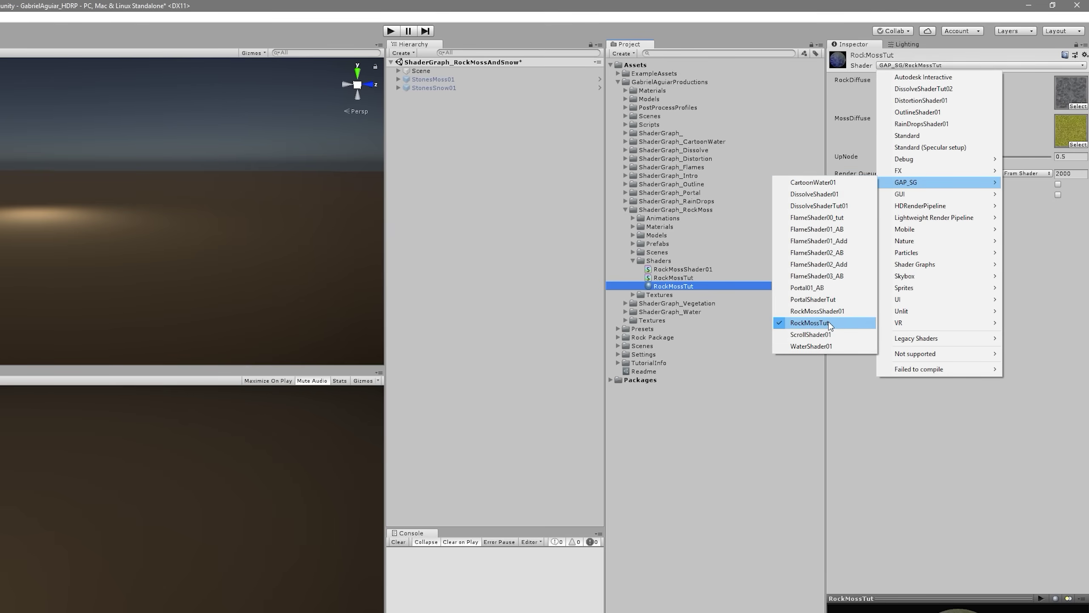
pyautogui.press('Escape')
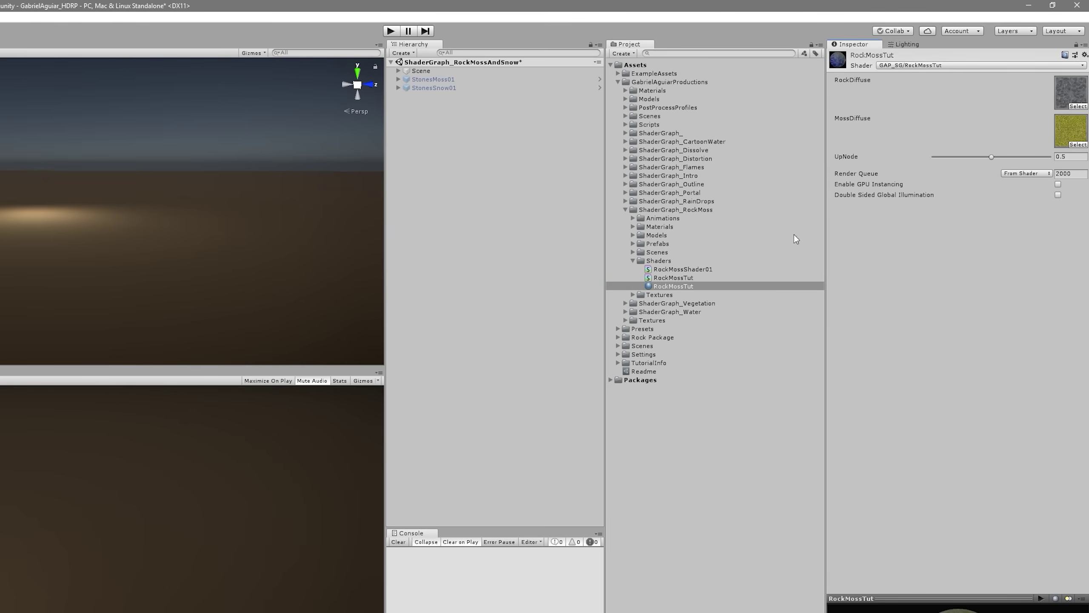
# Add a 3D Sphere to the scene and assign the RockMossTut material to Element 0 of its Mesh Renderer
pyautogui.rightClick(444, 146)
pyautogui.moveTo(477, 232)
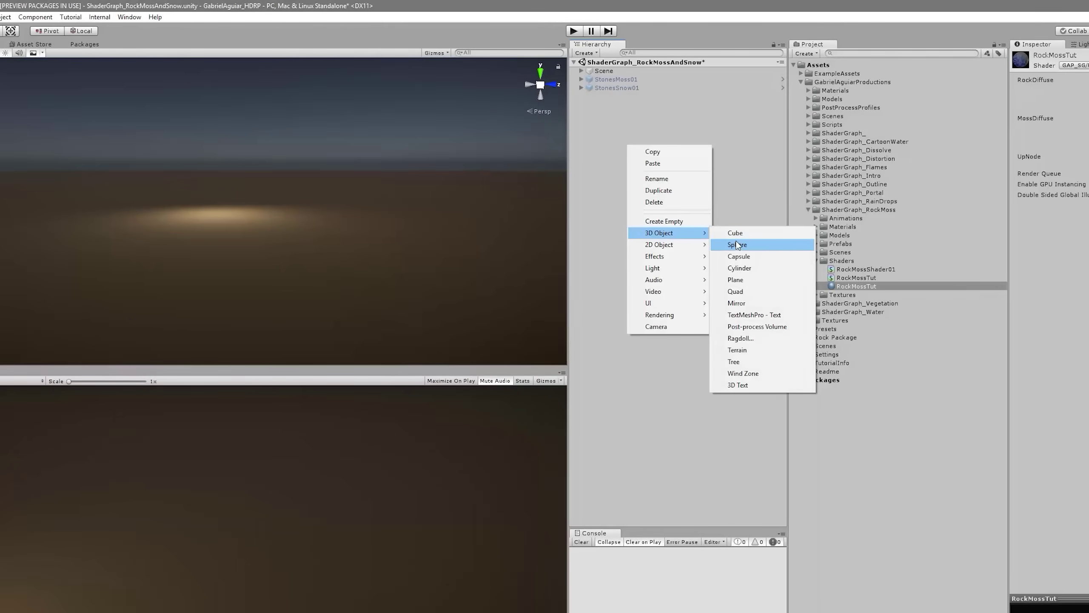
pyautogui.click(737, 244)
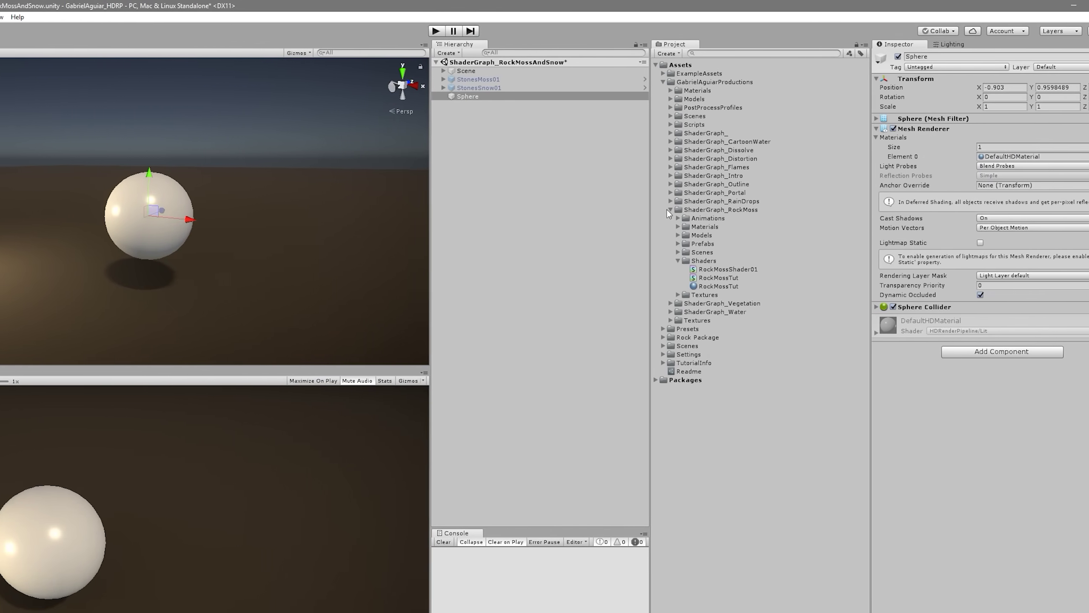
pyautogui.moveTo(718, 287); pyautogui.dragTo(991, 159)
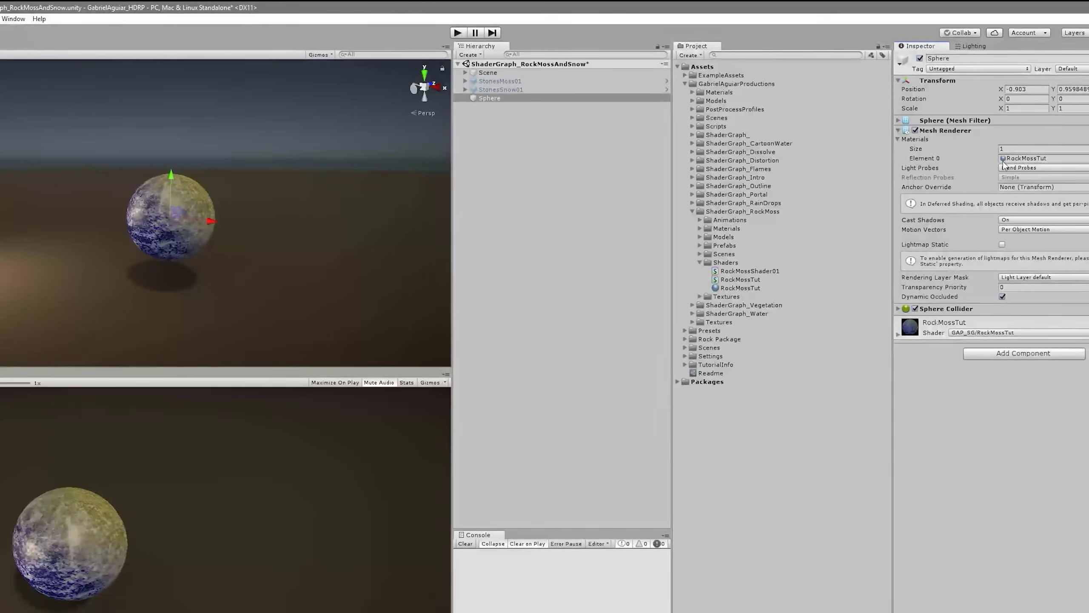
# Inspect the sphere up close, expand its RockMossTut material settings and lower UpNode to test the moss blend
pyautogui.scroll(1, 204, 205)
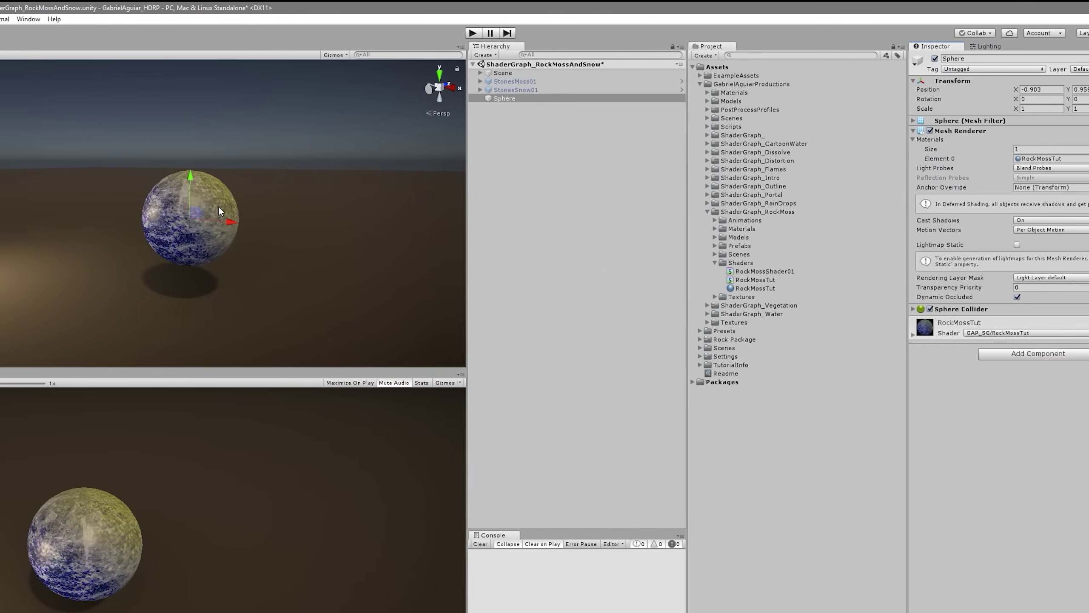
pyautogui.scroll(6, 219, 207)
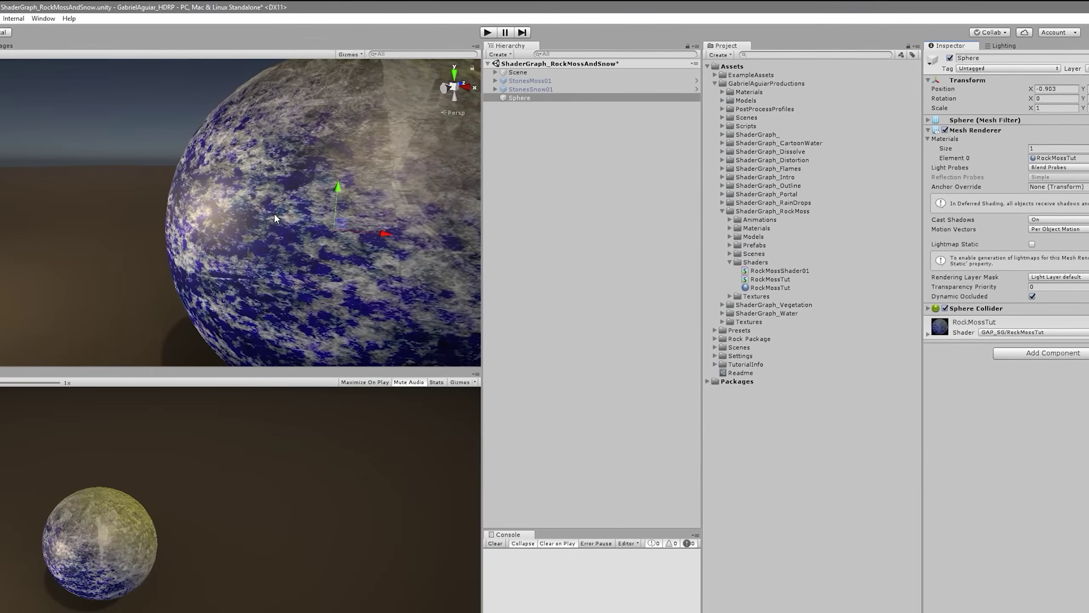
pyautogui.scroll(-5, 275, 214)
pyautogui.moveTo(346, 166); pyautogui.dragTo(252, 177, button='right')
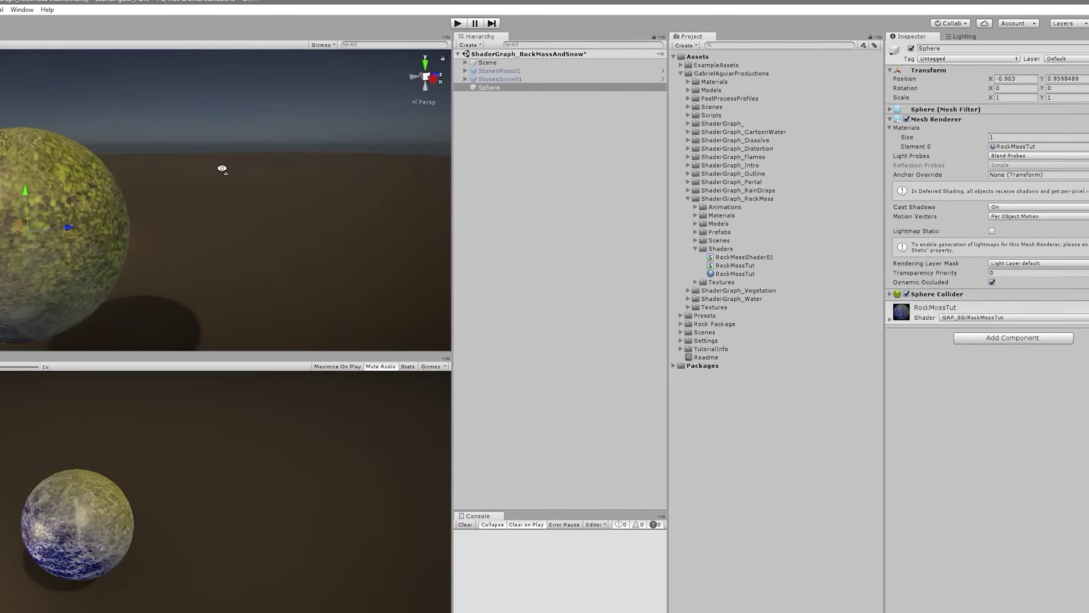
pyautogui.press('f')
pyautogui.click(912, 315)
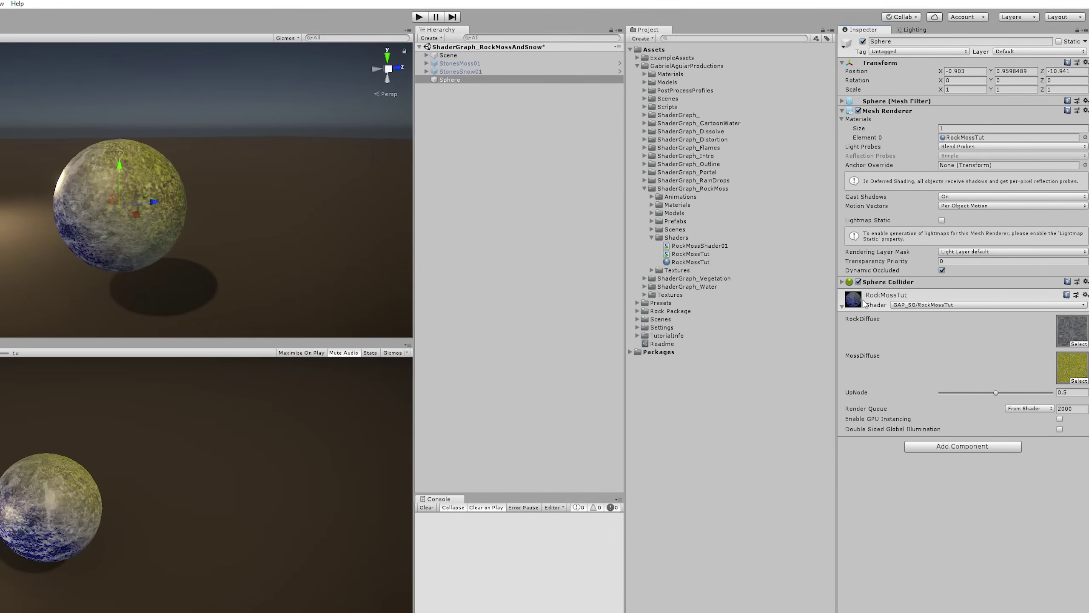
pyautogui.moveTo(997, 395); pyautogui.dragTo(931, 399)
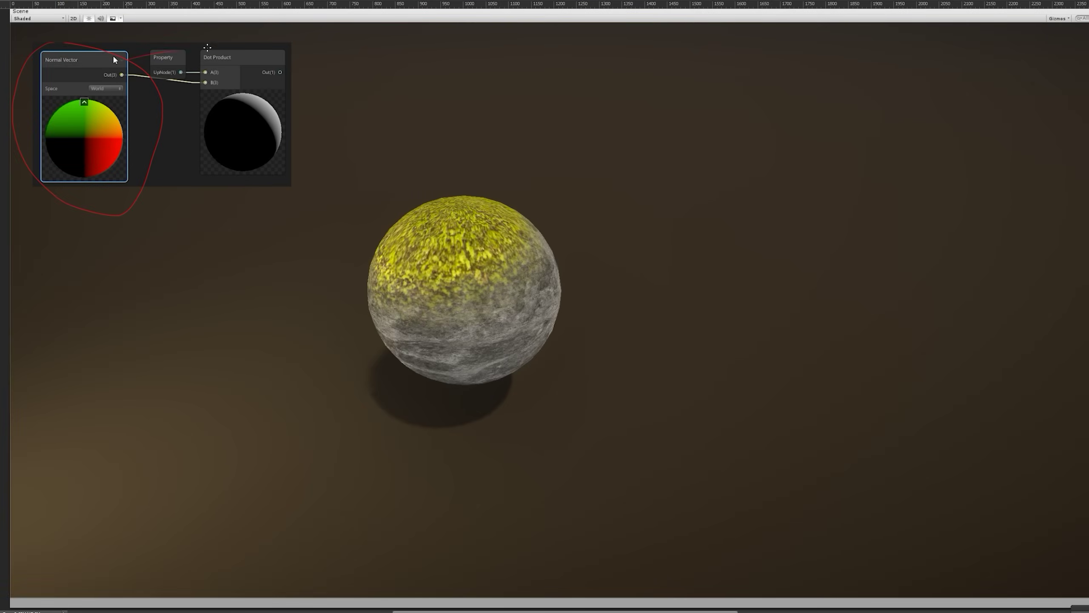
pyautogui.moveTo(207, 47)
pyautogui.mouseDown()
pyautogui.moveTo(436, 56)
pyautogui.moveTo(466, 79)
pyautogui.mouseUp()
pyautogui.moveTo(465, 297); pyautogui.dragTo(476, 128)
pyautogui.moveTo(498, 126)
pyautogui.mouseDown()
pyautogui.moveTo(486, 139)
pyautogui.moveTo(493, 126)
pyautogui.mouseUp()
pyautogui.moveTo(463, 299); pyautogui.dragTo(264, 300)
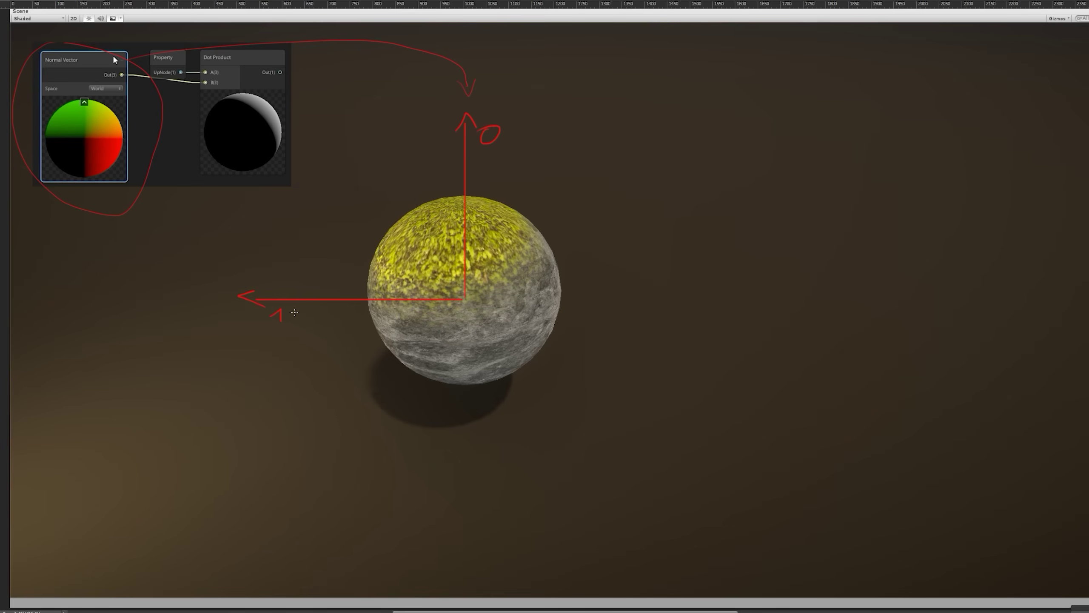
pyautogui.moveTo(178, 34); pyautogui.dragTo(166, 32)
pyautogui.moveTo(189, 72)
pyautogui.mouseDown()
pyautogui.moveTo(281, 72)
pyautogui.moveTo(325, 166)
pyautogui.moveTo(335, 156)
pyautogui.mouseUp()
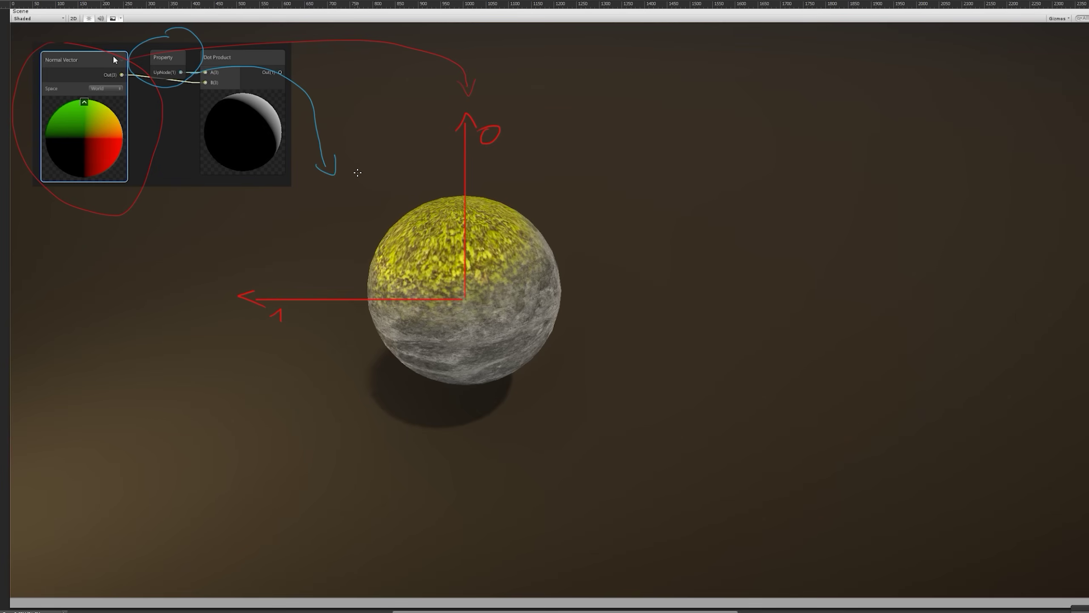
pyautogui.moveTo(327, 225); pyautogui.dragTo(444, 283)
pyautogui.moveTo(318, 237); pyautogui.dragTo(316, 239)
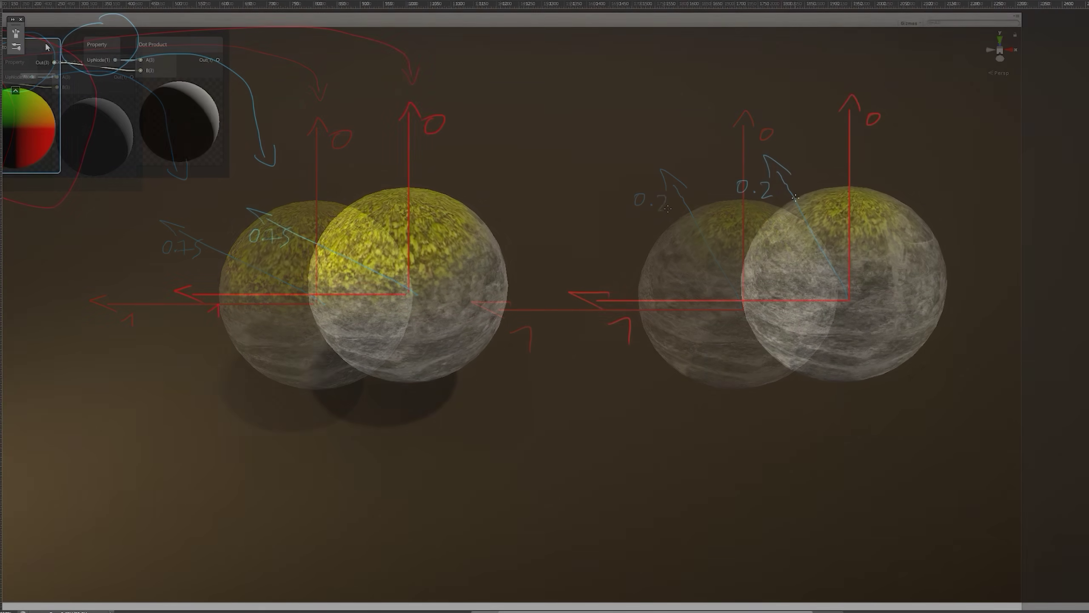
pyautogui.moveTo(793, 200); pyautogui.dragTo(716, 233)
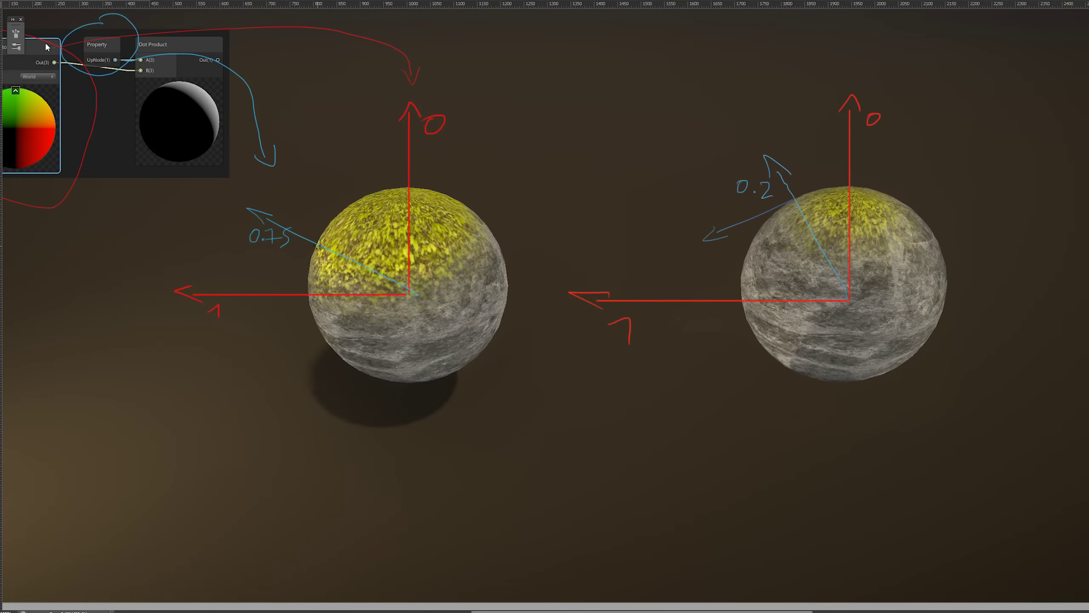
pyautogui.moveTo(318, 247)
pyautogui.mouseDown()
pyautogui.moveTo(301, 288)
pyautogui.moveTo(333, 305)
pyautogui.mouseUp()
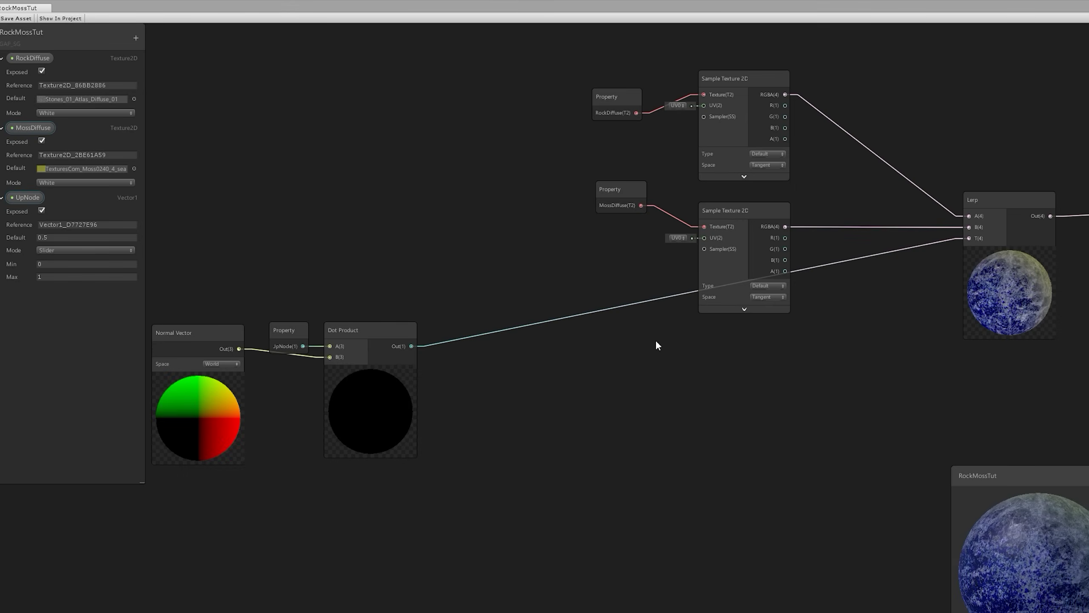
# Insert a Clamp node between the Dot Product and the Lerp's T input, align it beside the Dot Product and save the graph
pyautogui.press('space')
pyautogui.write('cla')
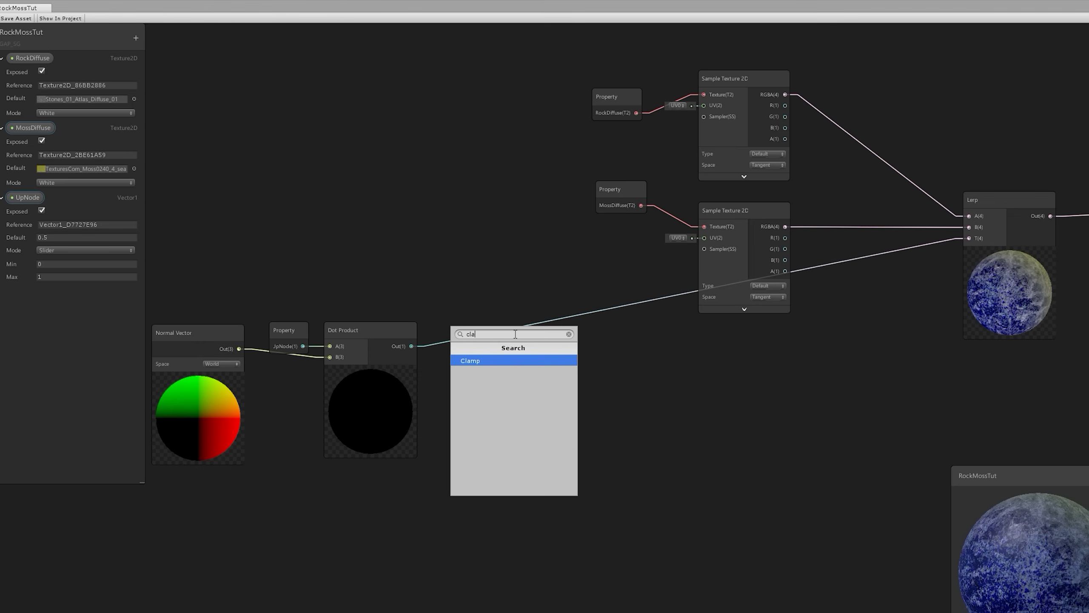
pyautogui.press('Return')
pyautogui.moveTo(411, 346); pyautogui.dragTo(971, 243)
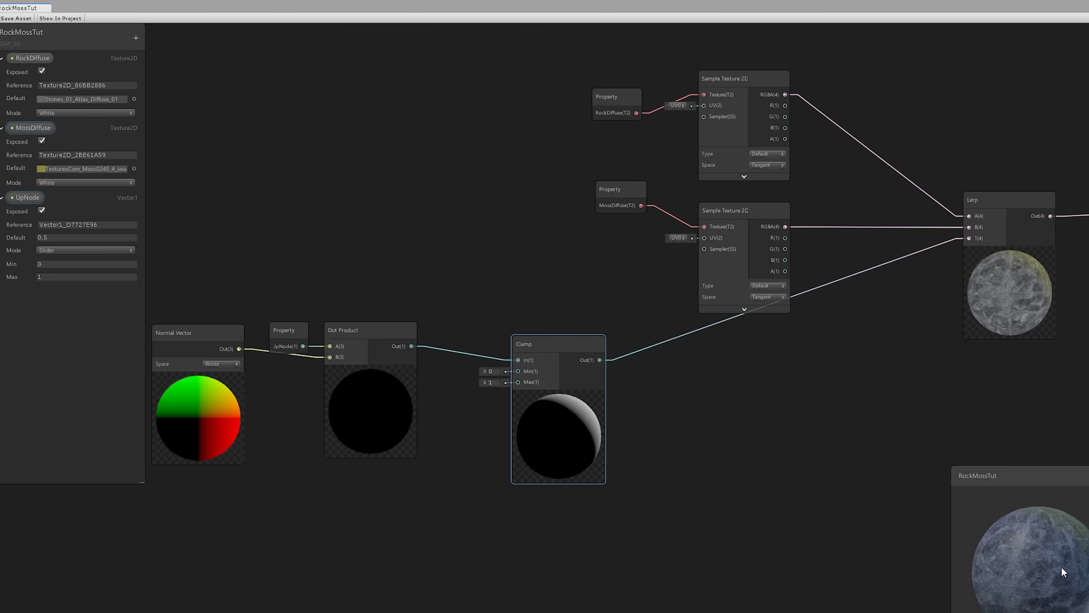
pyautogui.moveTo(556, 397); pyautogui.dragTo(528, 381)
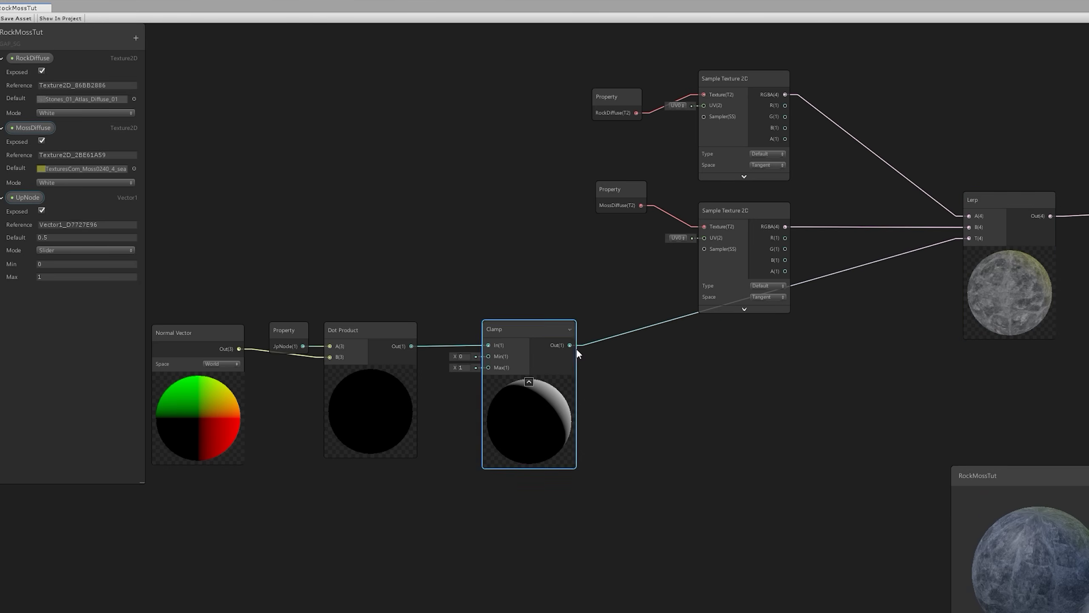
pyautogui.click(18, 19)
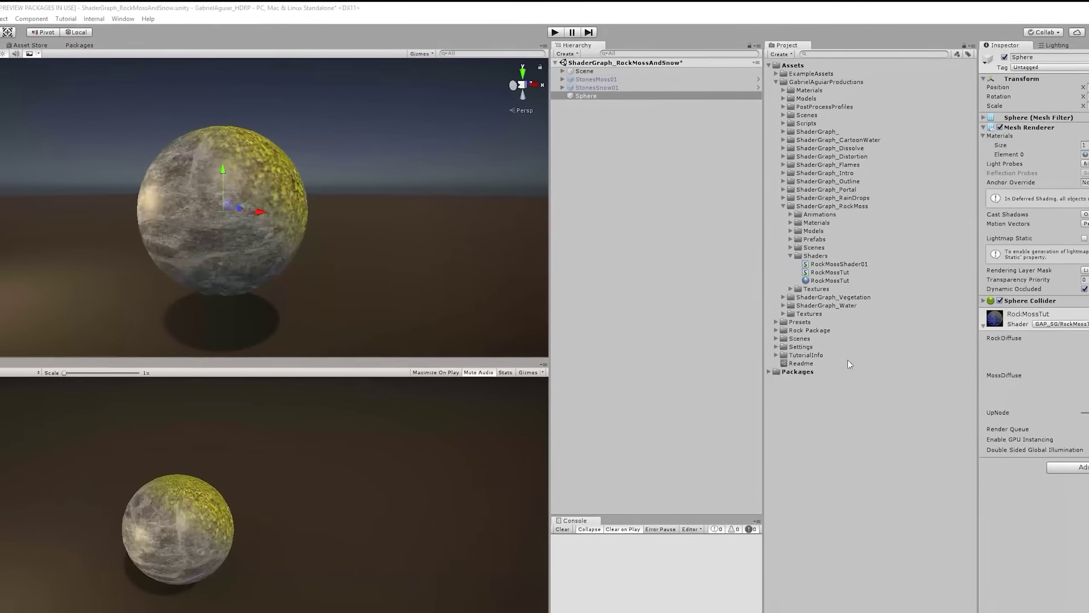
# Vary UpNode on the sphere's RockMossTut material, finishing near its maximum, and view the moss coverage from above
pyautogui.click(1088, 408)
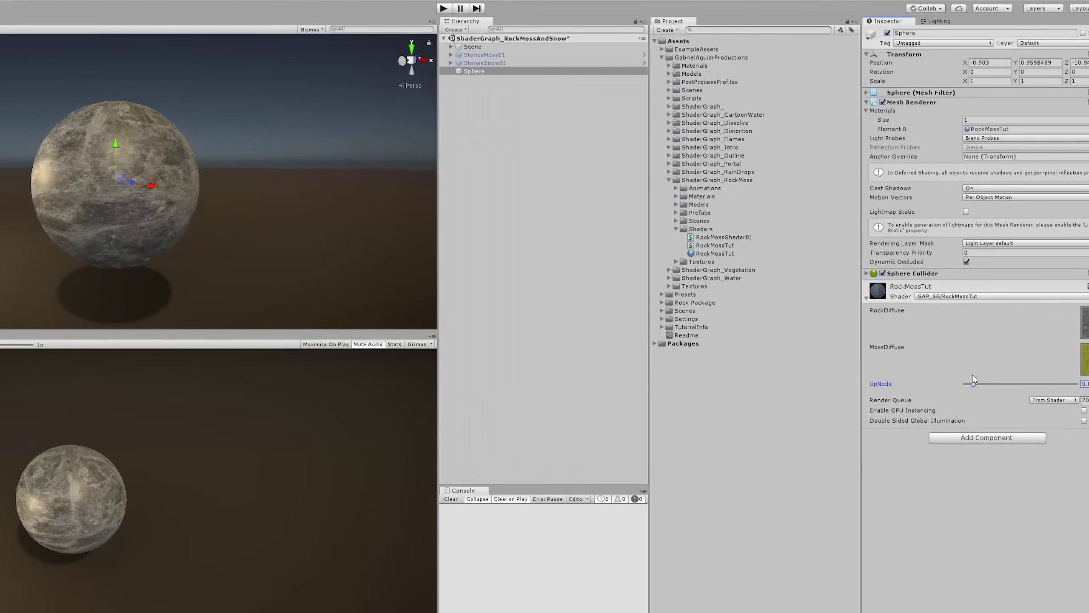
pyautogui.moveTo(973, 379); pyautogui.dragTo(1076, 371)
pyautogui.keyDown('alt'); pyautogui.moveTo(165, 223); pyautogui.dragTo(193, 129); pyautogui.keyUp('alt')
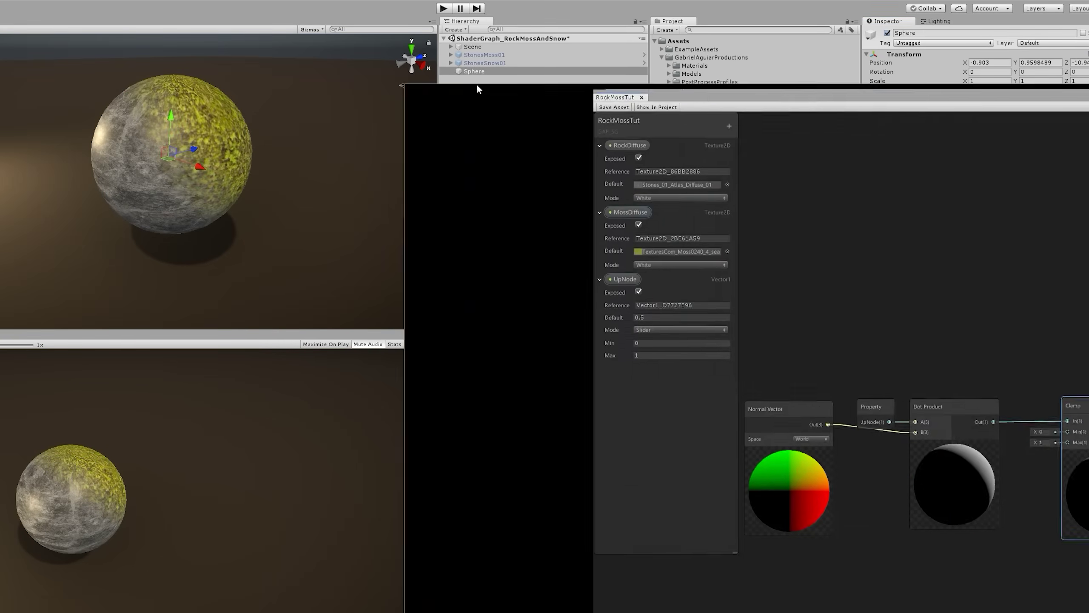
# Try the Normal Vector node in View space, inspect the sphere's moss from other angles and restore World space
pyautogui.moveTo(477, 84); pyautogui.dragTo(369, 88)
pyautogui.click(462, 430)
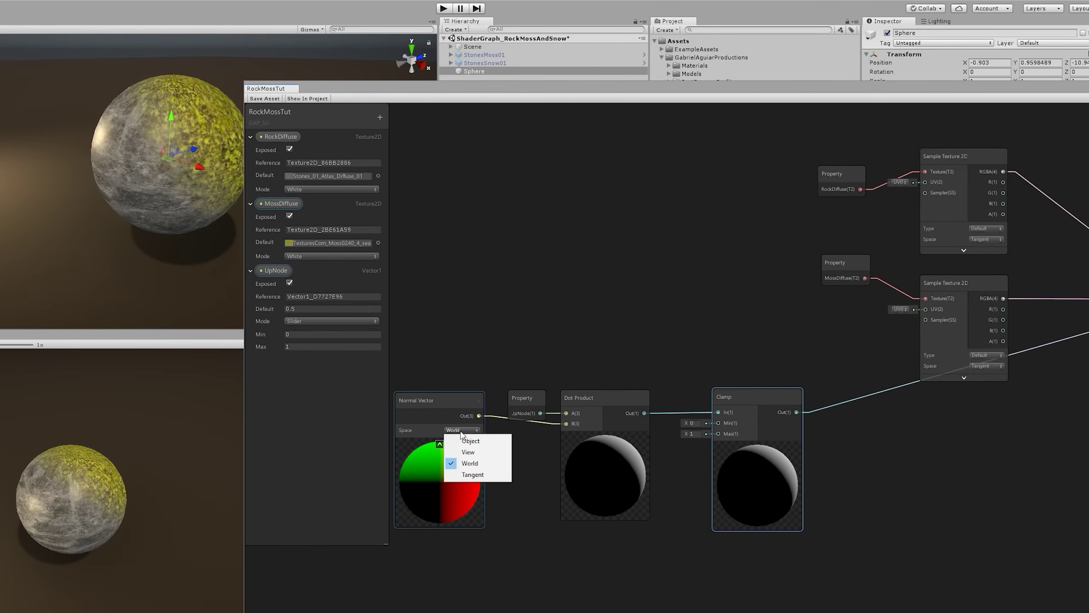
pyautogui.click(468, 452)
pyautogui.moveTo(321, 92); pyautogui.dragTo(437, 94)
pyautogui.keyDown('alt'); pyautogui.moveTo(231, 122); pyautogui.dragTo(544, 376); pyautogui.keyUp('alt')
pyautogui.click(581, 432)
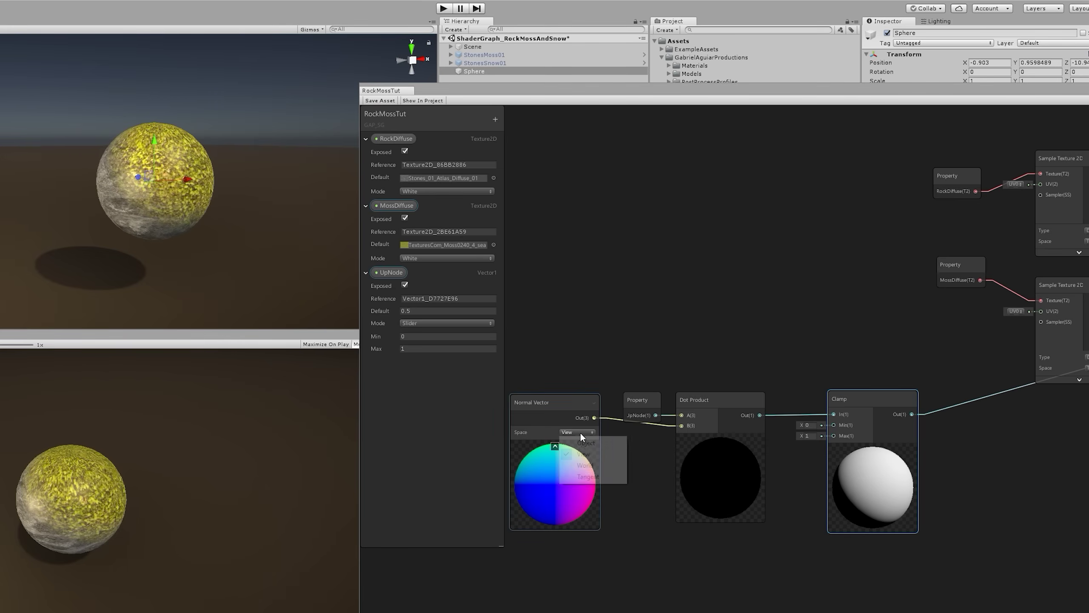
pyautogui.click(586, 465)
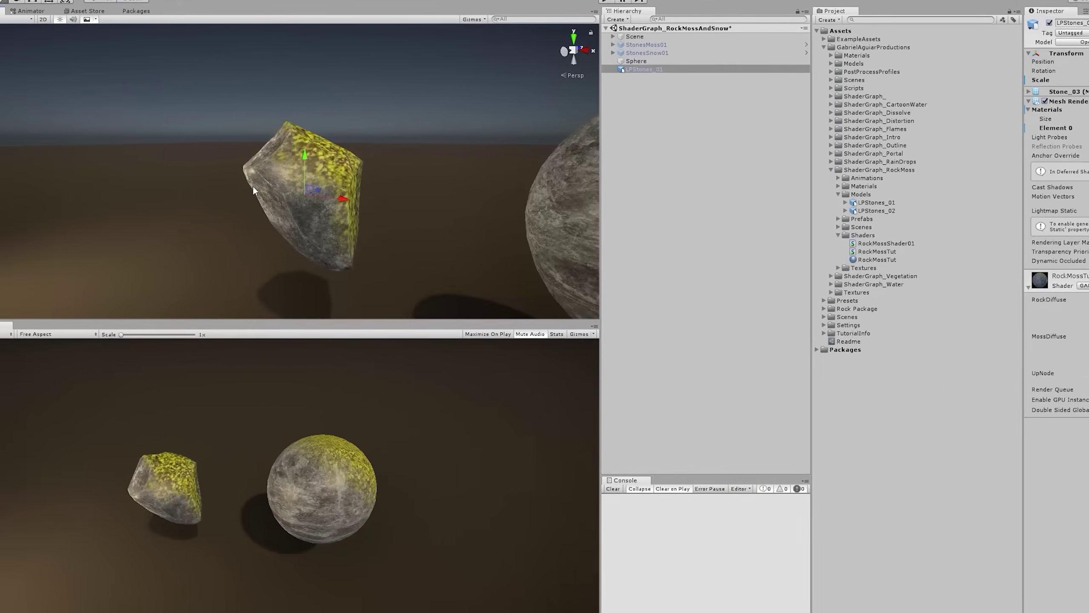
# Rotate the LPStones_01 stone in several directions and check its moss placement from different angles
pyautogui.press('e')
pyautogui.moveTo(185, 187); pyautogui.dragTo(169, 213)
pyautogui.moveTo(300, 208); pyautogui.dragTo(223, 352)
pyautogui.keyDown('alt'); pyautogui.moveTo(370, 189); pyautogui.dragTo(169, 227); pyautogui.keyUp('alt')
pyautogui.moveTo(320, 126); pyautogui.dragTo(189, 73)
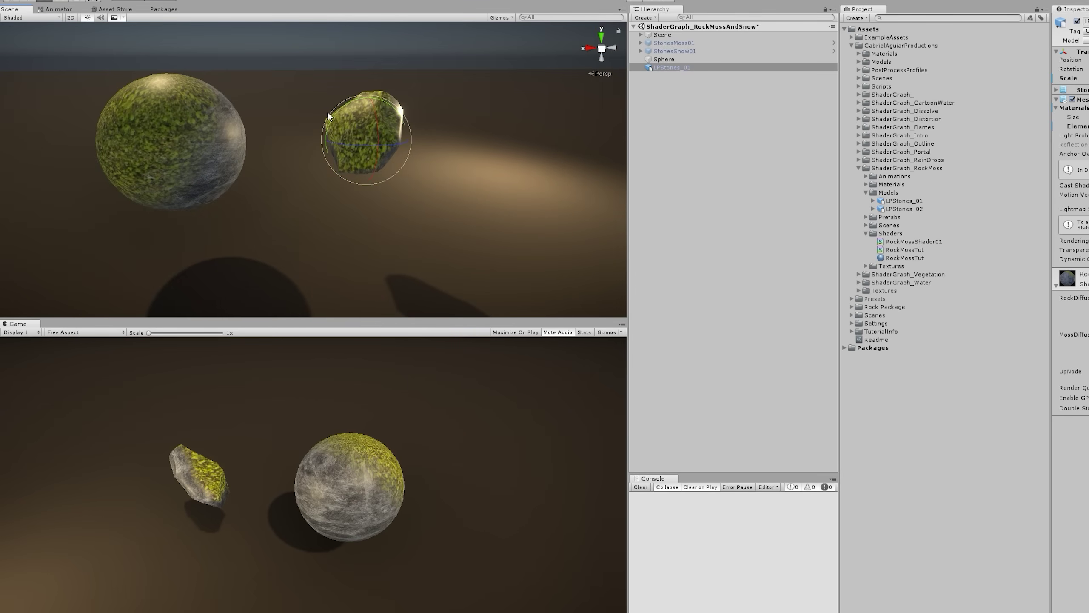
pyautogui.moveTo(327, 112); pyautogui.dragTo(387, 103)
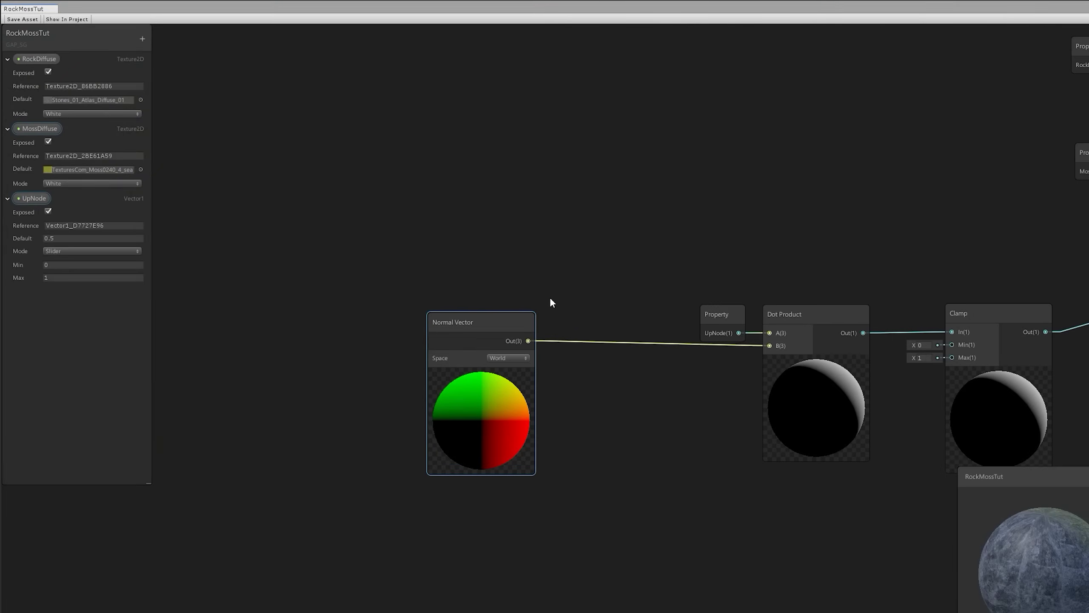
# Add an exposed Vector3 property named MossOffset and place it in the graph above the Normal Vector node
pyautogui.click(143, 39)
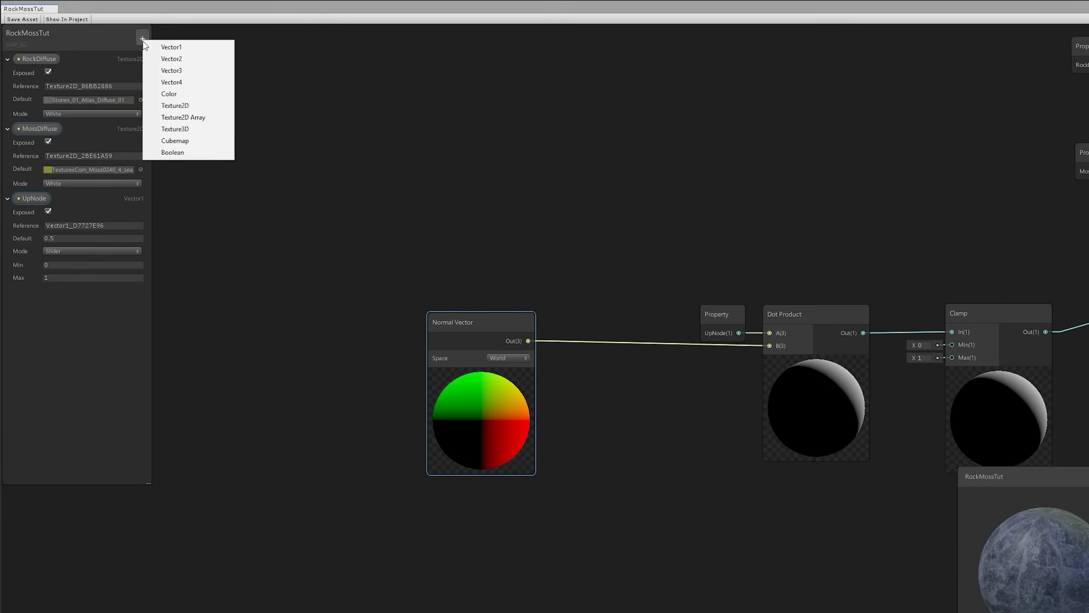
pyautogui.click(165, 71)
pyautogui.write('Mos')
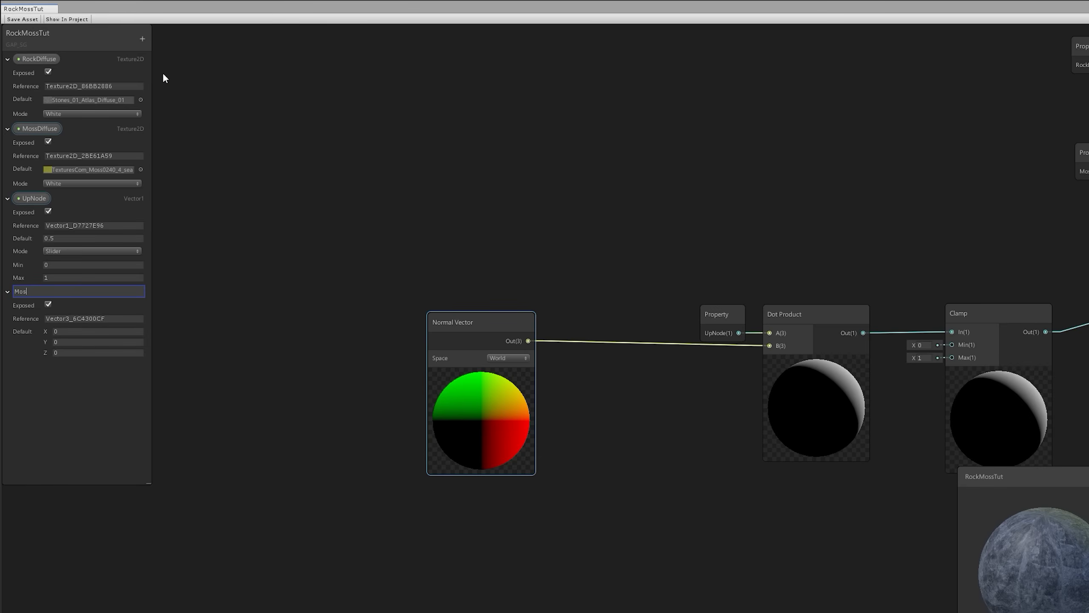
pyautogui.write('sOffset')
pyautogui.press('Return')
pyautogui.moveTo(39, 295); pyautogui.dragTo(368, 269)
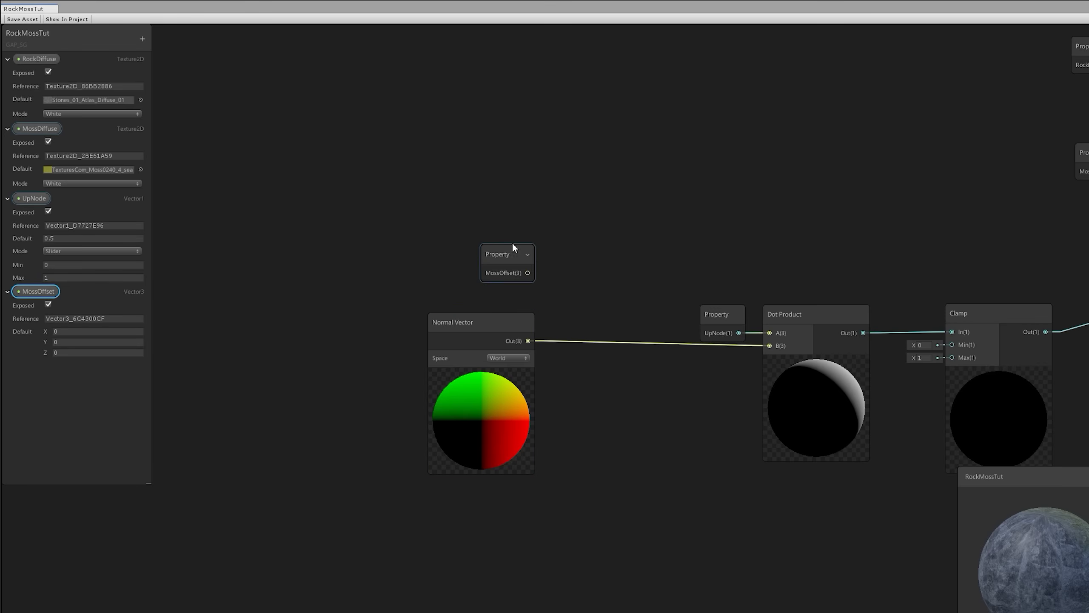
# Add a Multiply node combining MossOffset with the Normal Vector and connect its output to the Dot Product's B input
pyautogui.click(567, 239)
pyautogui.press('space')
pyautogui.write('m')
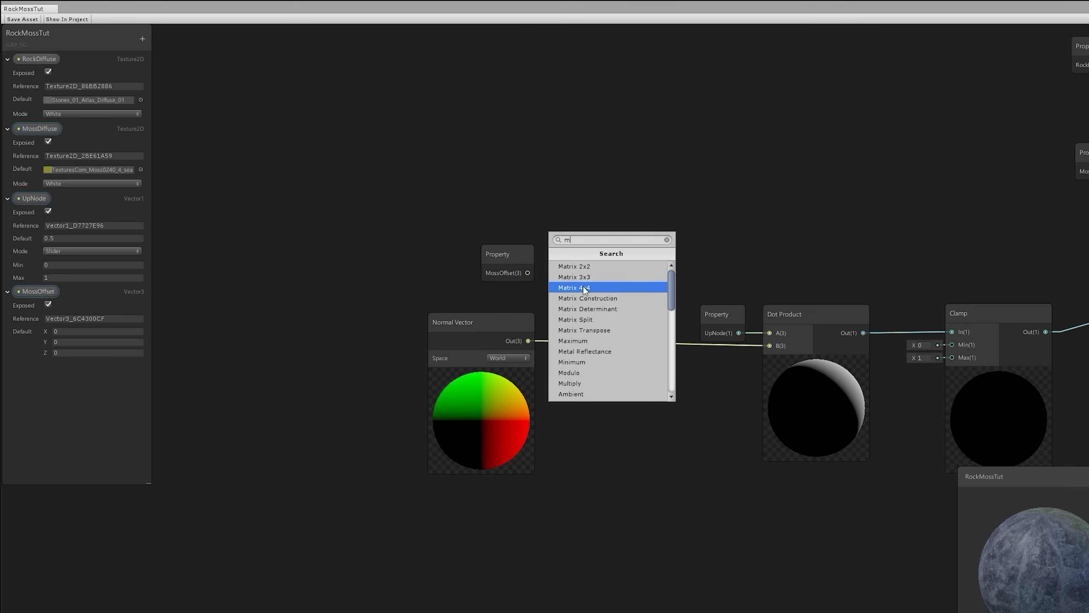
pyautogui.write('ult')
pyautogui.click(584, 266)
pyautogui.moveTo(529, 272); pyautogui.dragTo(621, 283)
pyautogui.moveTo(528, 341); pyautogui.dragTo(620, 295)
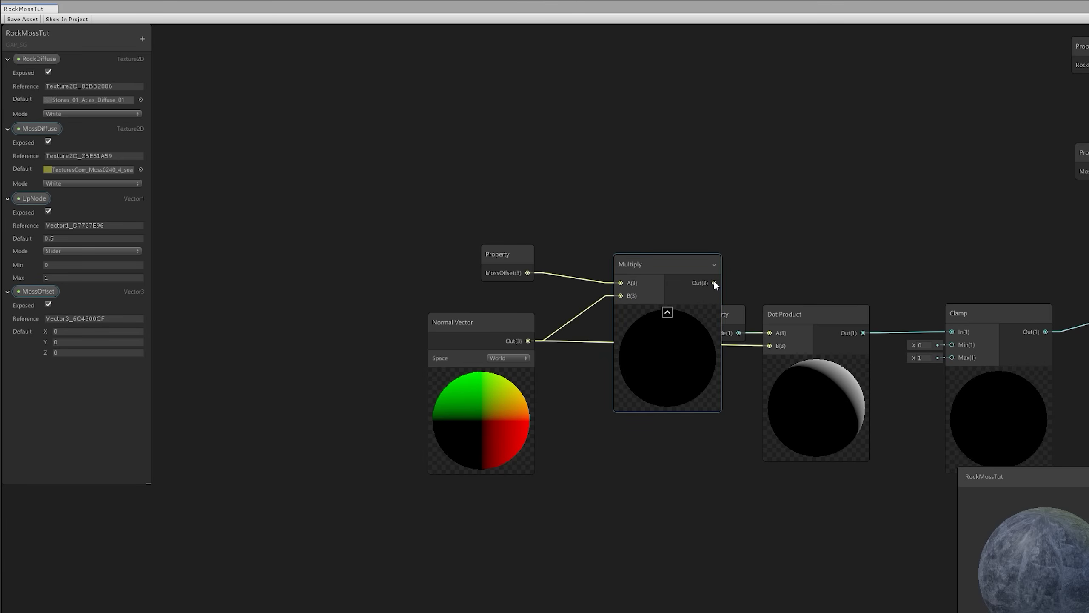
pyautogui.moveTo(714, 283); pyautogui.dragTo(768, 346)
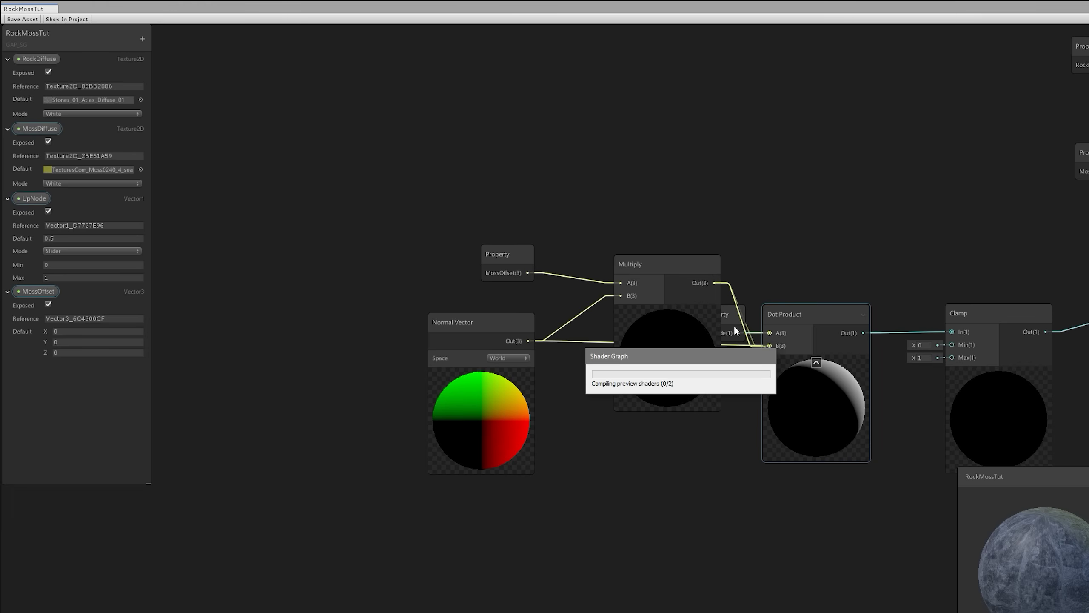
# Set MossOffset's default X, Y and Z to 1 and save the graph
pyautogui.click(80, 331)
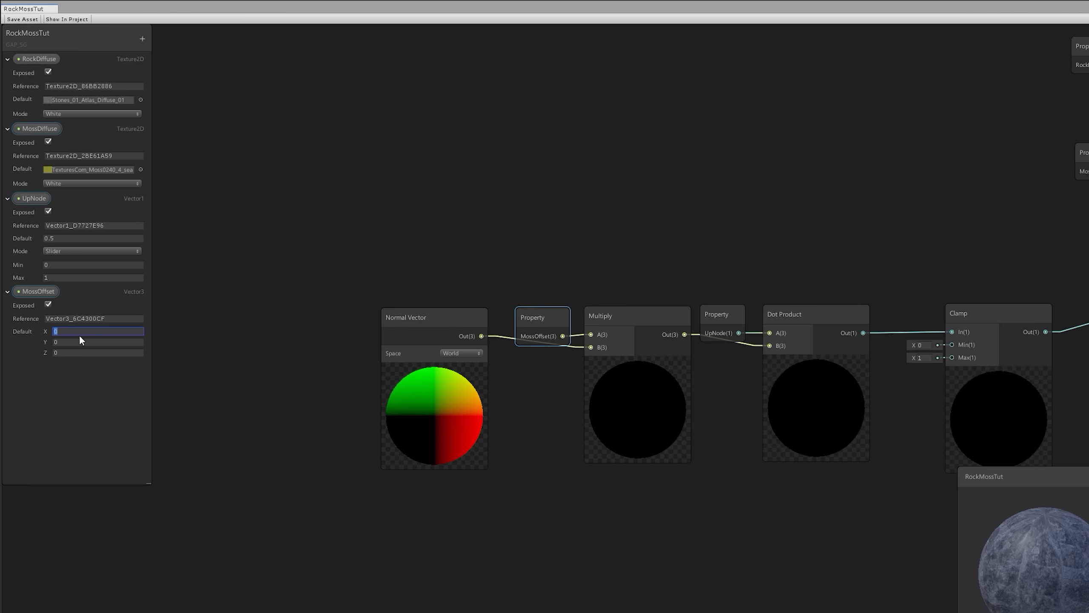
pyautogui.write('1')
pyautogui.click(80, 342)
pyautogui.write('1')
pyautogui.click(74, 352)
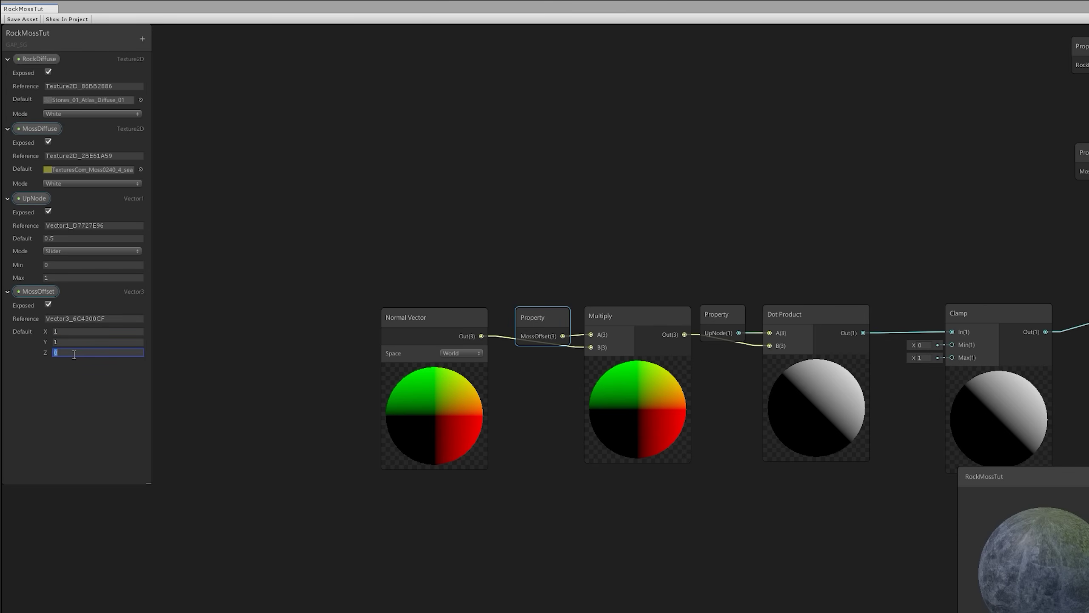
pyautogui.write('1')
pyautogui.click(29, 20)
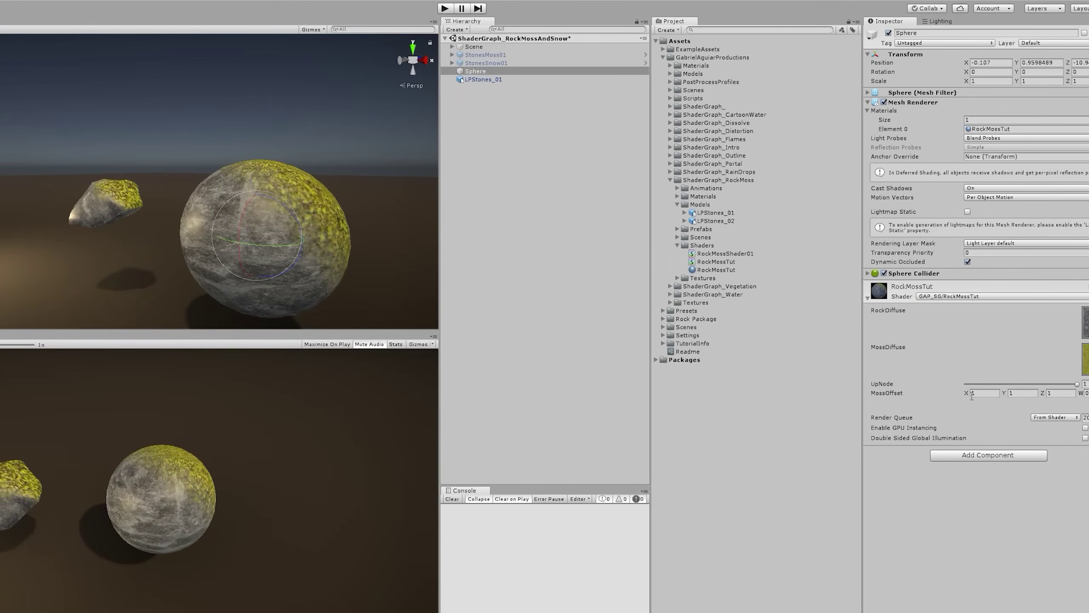
# Set MossOffset X to about -0.24 on the sphere's RockMossTut material and increase its Y value
pyautogui.moveTo(959, 393)
pyautogui.mouseDown()
pyautogui.moveTo(974, 397)
pyautogui.moveTo(946, 399)
pyautogui.mouseUp()
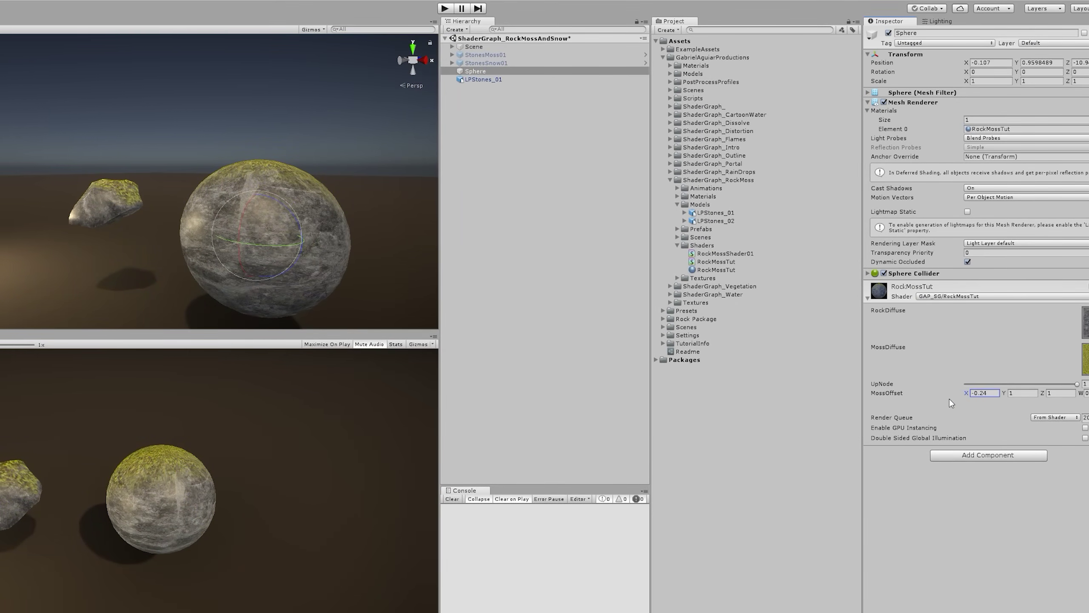
pyautogui.click(1012, 393)
pyautogui.moveTo(1012, 395)
pyautogui.mouseDown()
pyautogui.moveTo(1061, 396)
pyautogui.moveTo(1033, 398)
pyautogui.mouseUp()
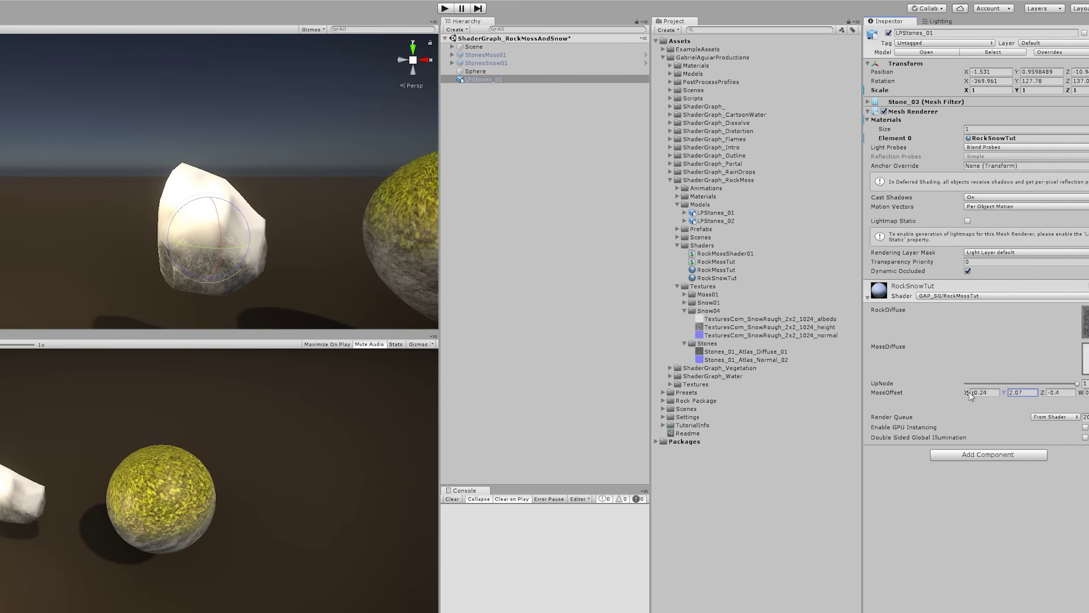
# Try MossOffset X at about 2.93 and -2.92 on the stone's RockSnowTut material, inspect the snow placement, and undo the changes
pyautogui.moveTo(969, 392); pyautogui.dragTo(1014, 398)
pyautogui.moveTo(372, 259); pyautogui.dragTo(372, 136, button='right')
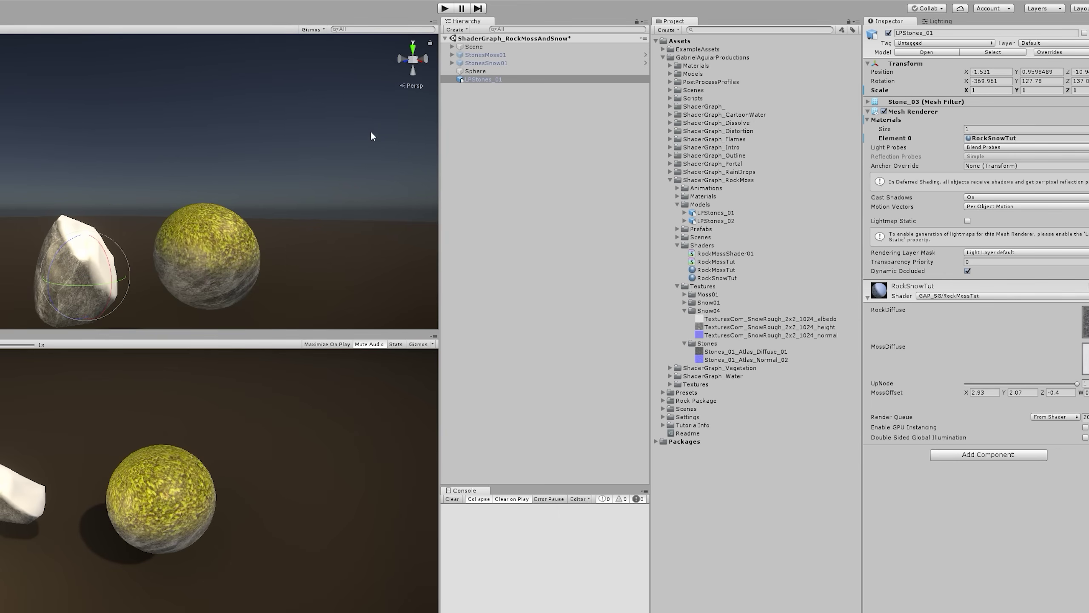
pyautogui.moveTo(210, 207); pyautogui.dragTo(127, 235, button='right')
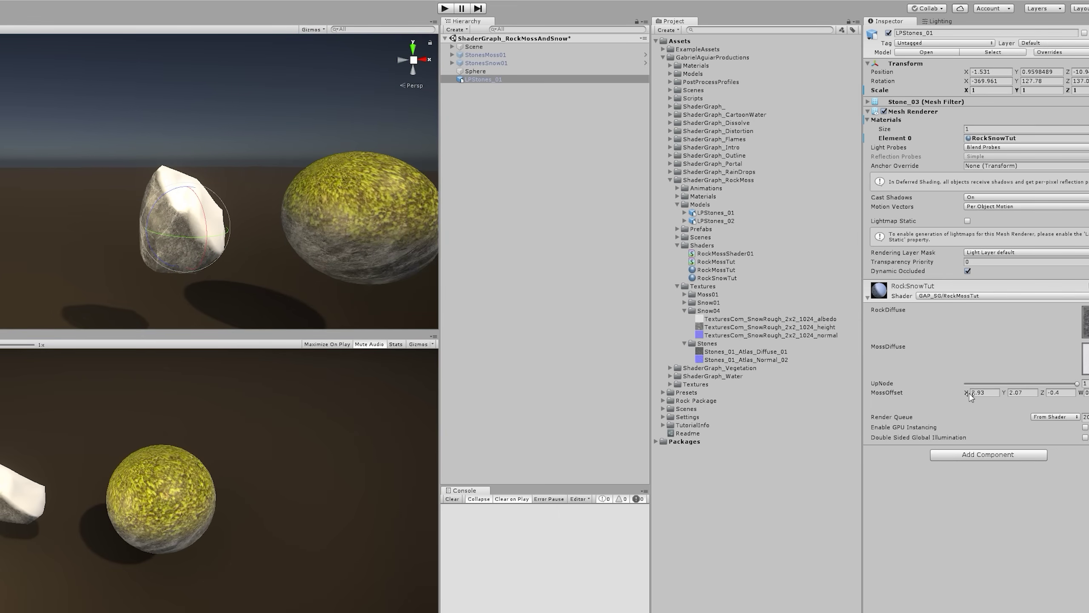
pyautogui.moveTo(969, 393); pyautogui.dragTo(863, 391)
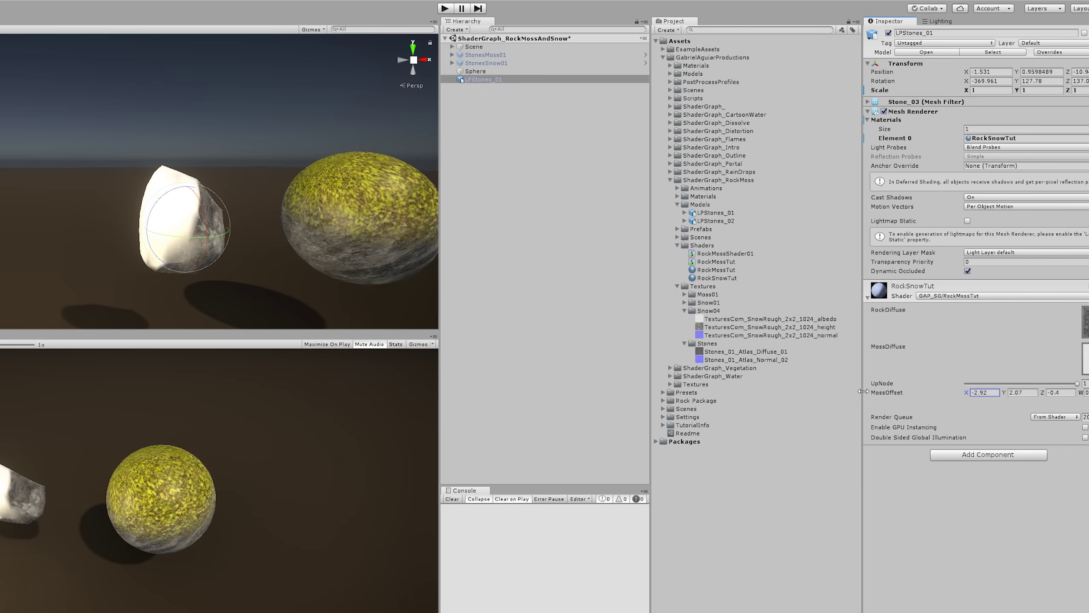
pyautogui.moveTo(194, 108); pyautogui.dragTo(114, 126, button='right')
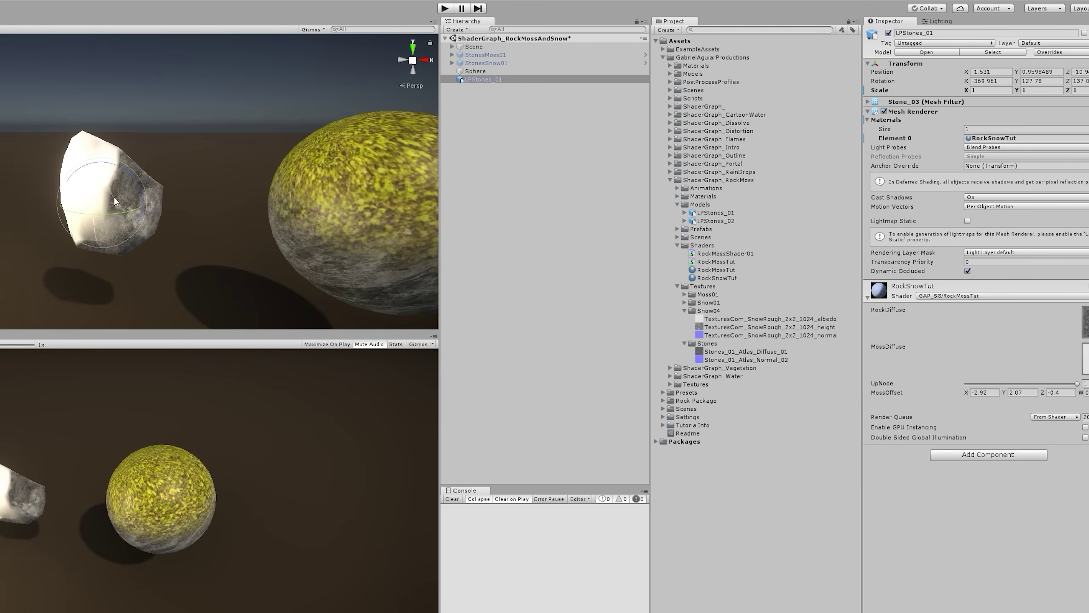
pyautogui.hotkey('ctrl', 'z')
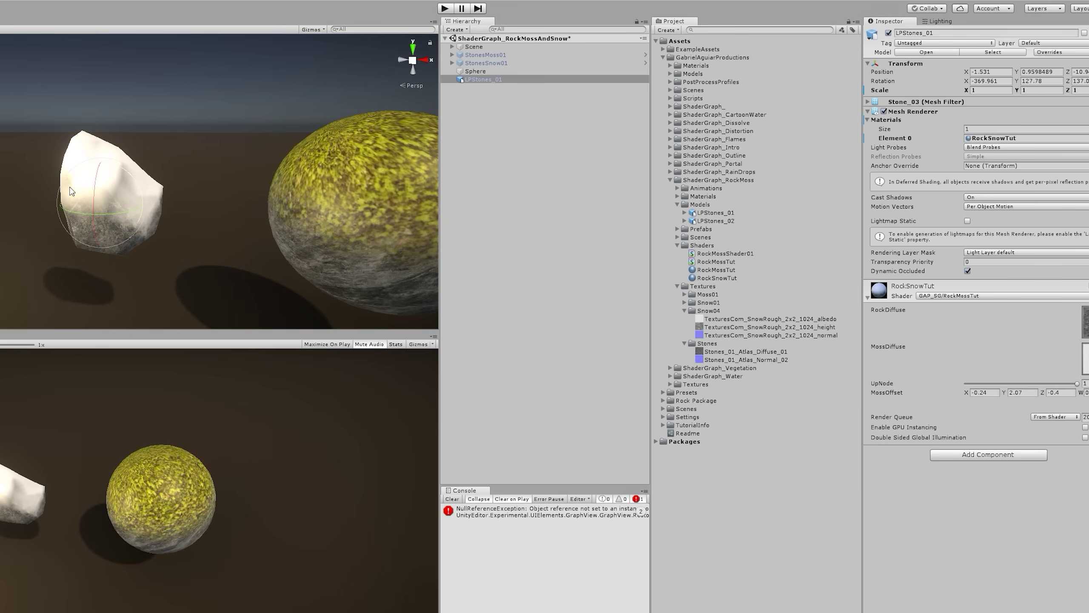
# Add an exposed Vector1 property named Level with a default value of 1 to the shader graph
pyautogui.scroll(-3, 175, 203)
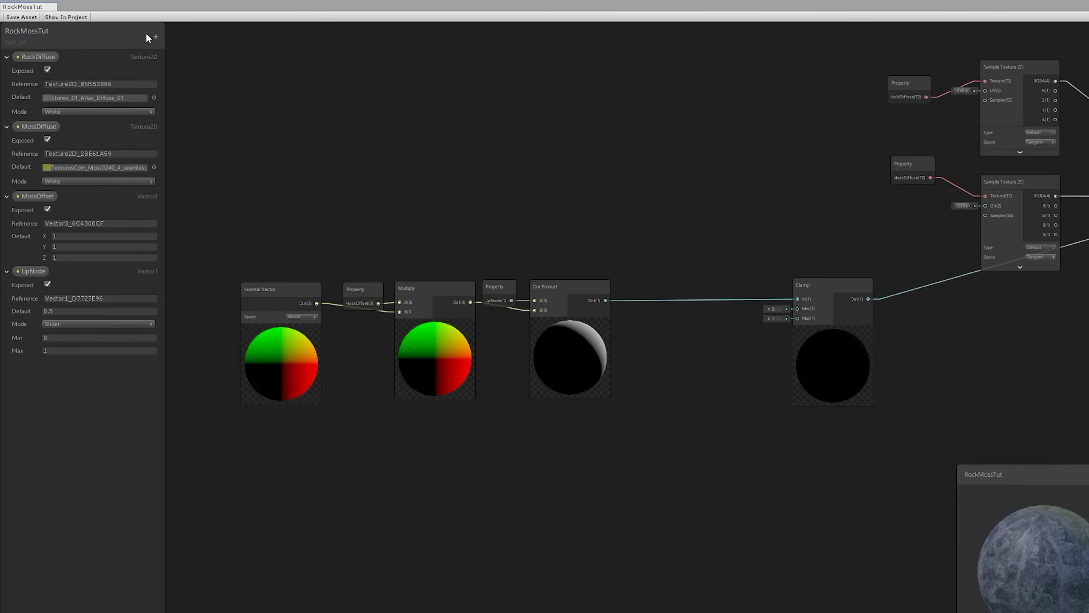
pyautogui.click(150, 35)
pyautogui.click(168, 43)
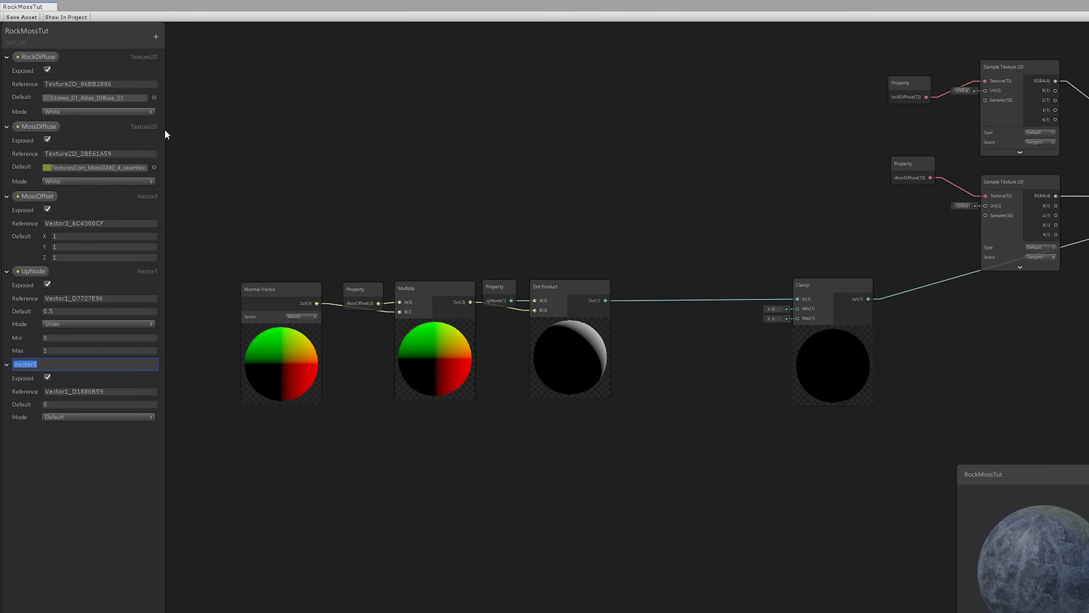
pyautogui.write('Level')
pyautogui.press('Return')
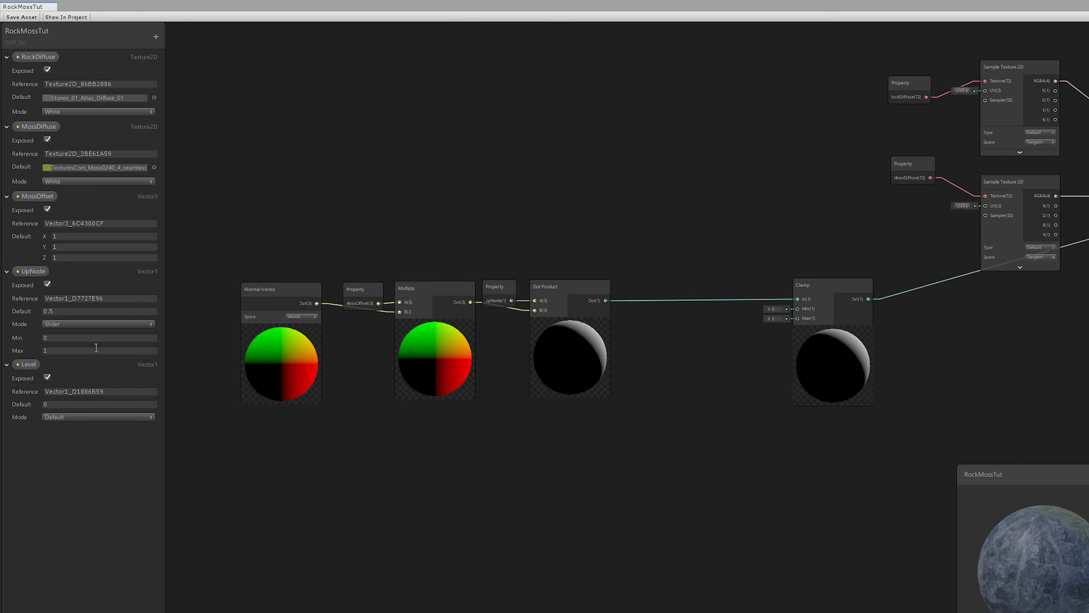
pyautogui.click(65, 405)
pyautogui.write('1')
# Insert a Multiply node between the Dot Product and the Clamp, with the Level property as its other input
pyautogui.click(589, 264)
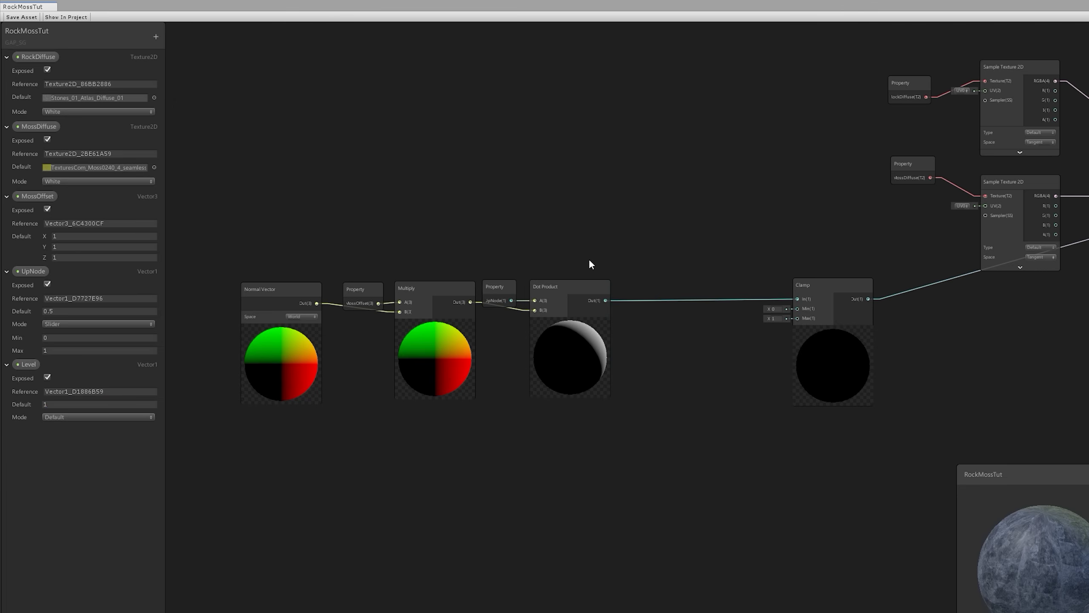
pyautogui.press('space')
pyautogui.write('multiply')
pyautogui.press('Return')
pyautogui.moveTo(593, 292); pyautogui.dragTo(686, 302)
pyautogui.moveTo(28, 363); pyautogui.dragTo(689, 288)
pyautogui.scroll(2, 670, 279)
pyautogui.moveTo(581, 249); pyautogui.dragTo(595, 242)
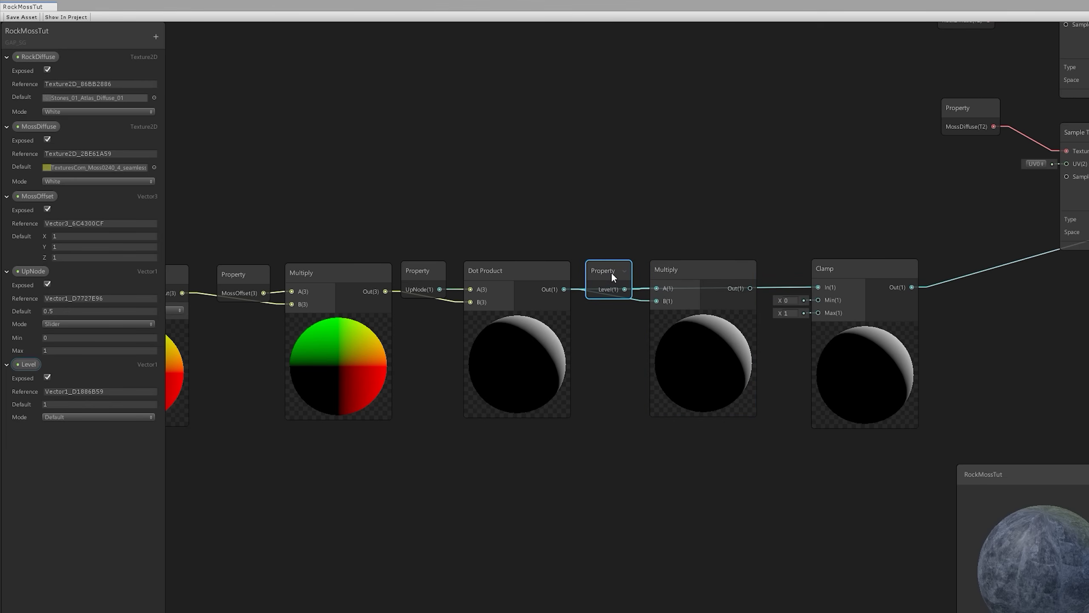
pyautogui.moveTo(751, 288); pyautogui.dragTo(817, 287)
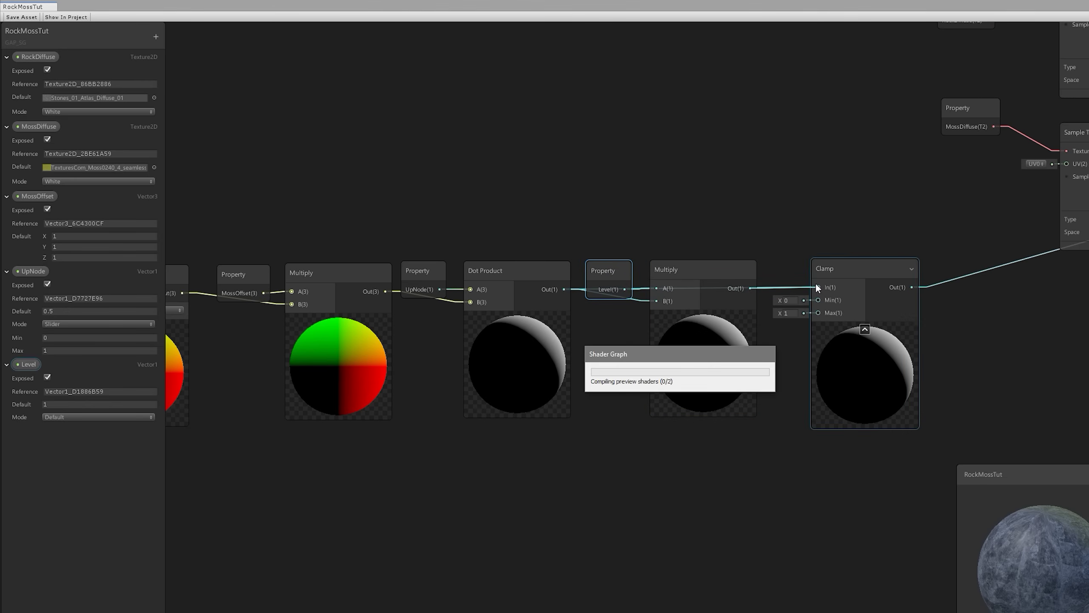
# Spread the node chain and the Clamp apart to leave room between the Level Multiply and the Clamp
pyautogui.moveTo(729, 283)
pyautogui.mouseDown()
pyautogui.moveTo(731, 246)
pyautogui.moveTo(725, 281)
pyautogui.mouseUp()
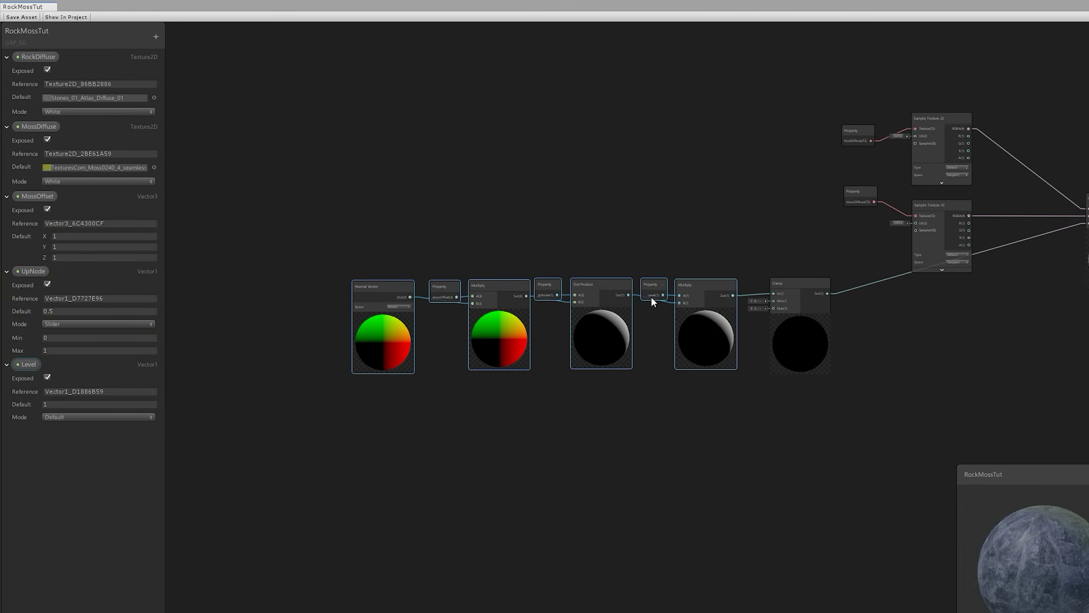
pyautogui.moveTo(650, 296); pyautogui.dragTo(613, 288)
pyautogui.scroll(5, 770, 277)
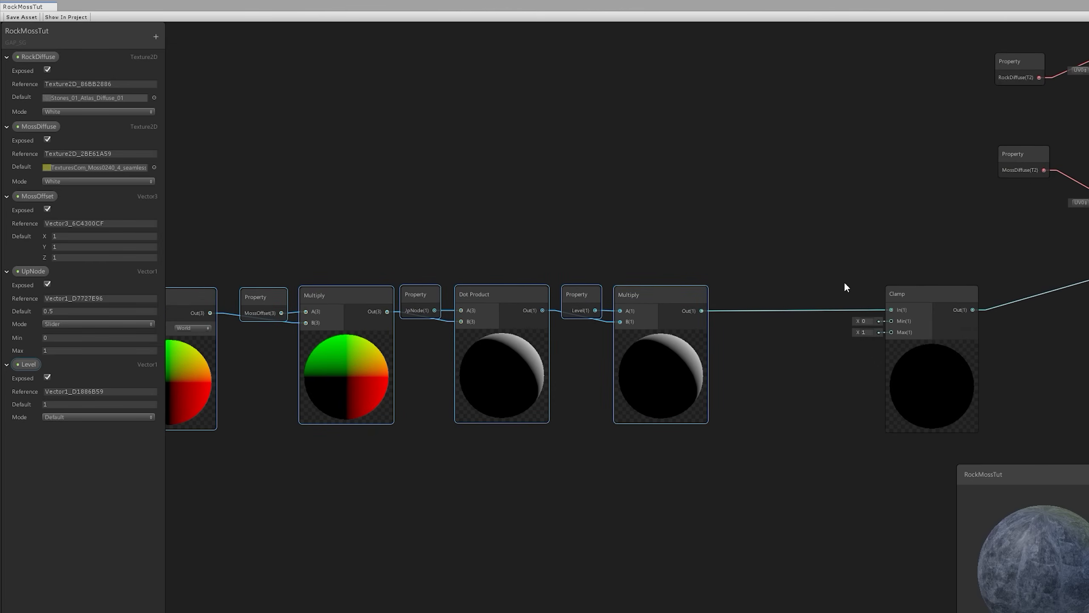
pyautogui.click(900, 293)
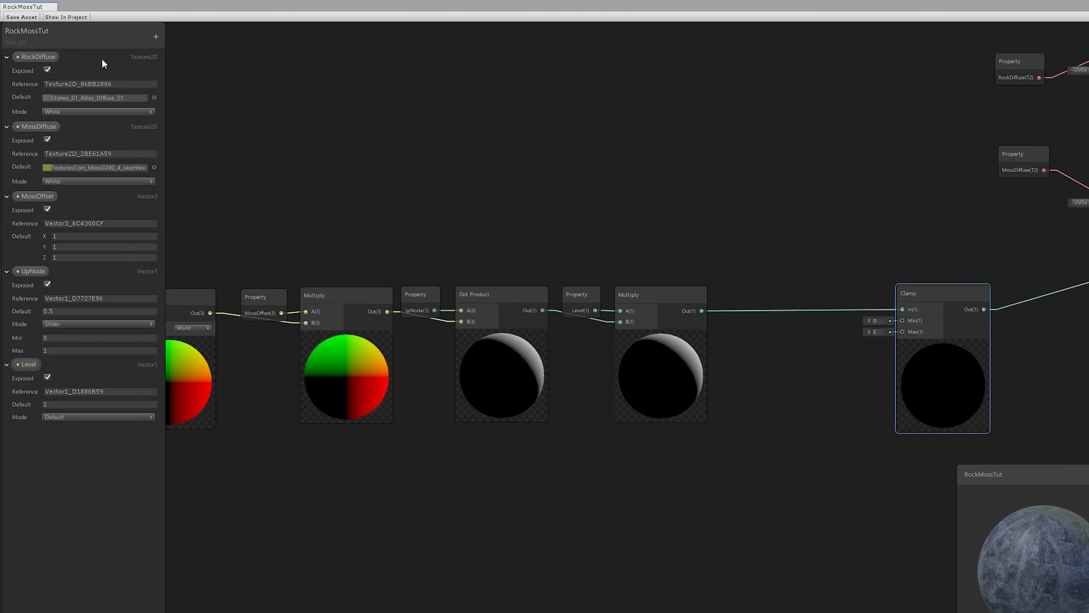
# Add an exposed Vector1 property named Contrast with a default value of 1
pyautogui.click(156, 36)
pyautogui.click(171, 45)
pyautogui.write('Cont')
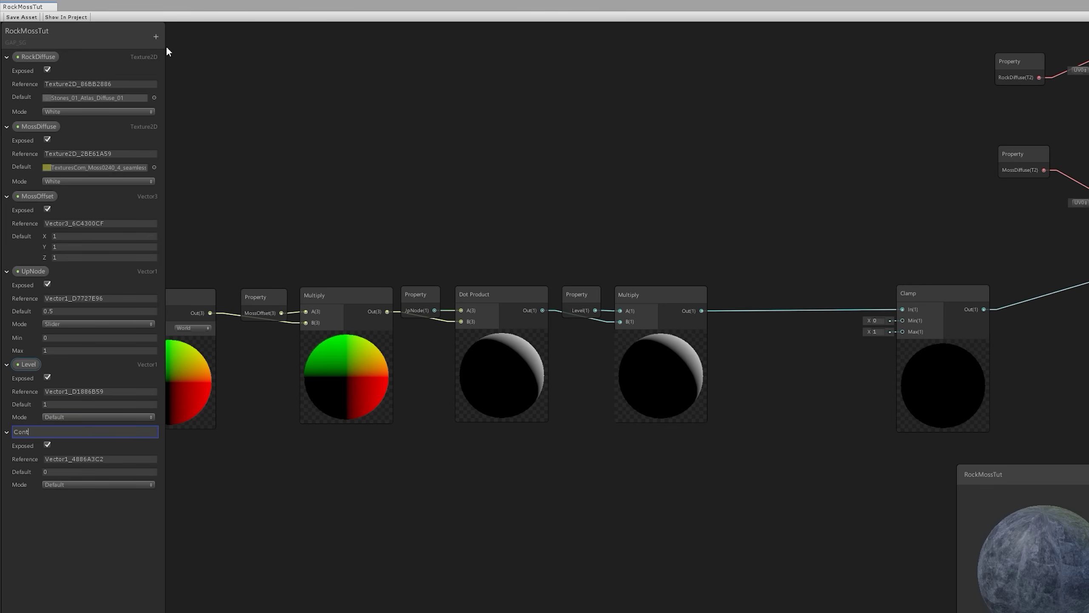
pyautogui.write('rast')
pyautogui.press('Return')
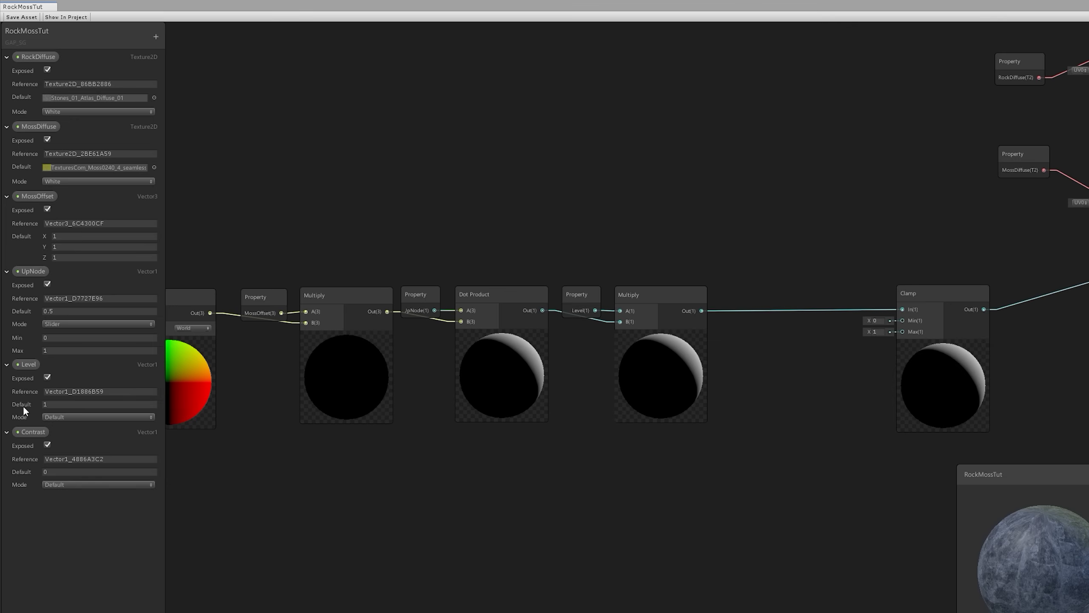
pyautogui.click(83, 471)
pyautogui.write('4')
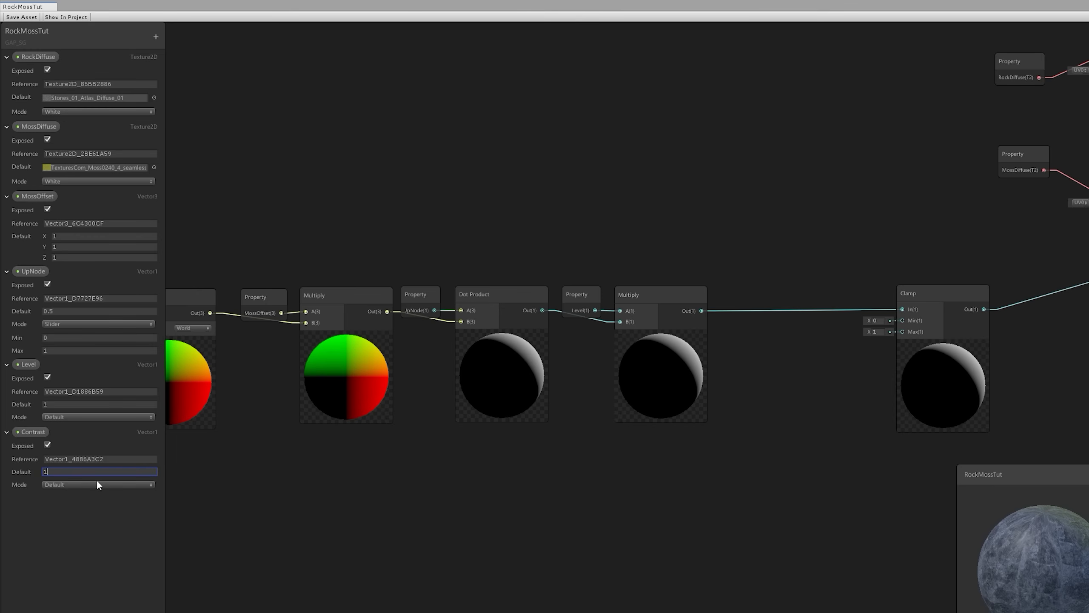
pyautogui.press('Return')
# Insert a Power node between the Level Multiply and the Clamp, with the Contrast property as its B input
pyautogui.press('space')
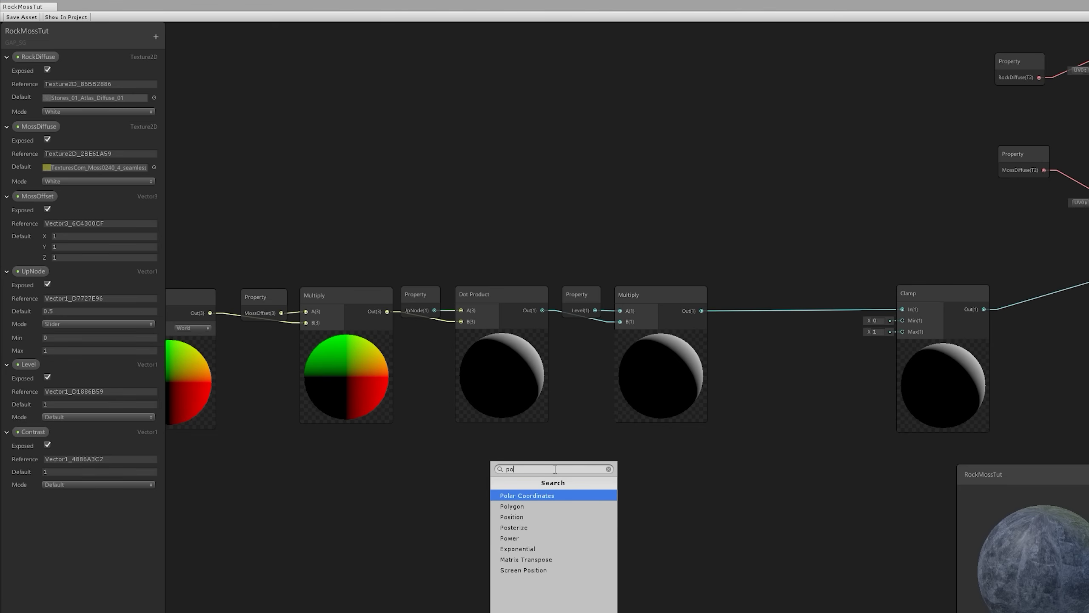
pyautogui.write('powe')
pyautogui.click(573, 496)
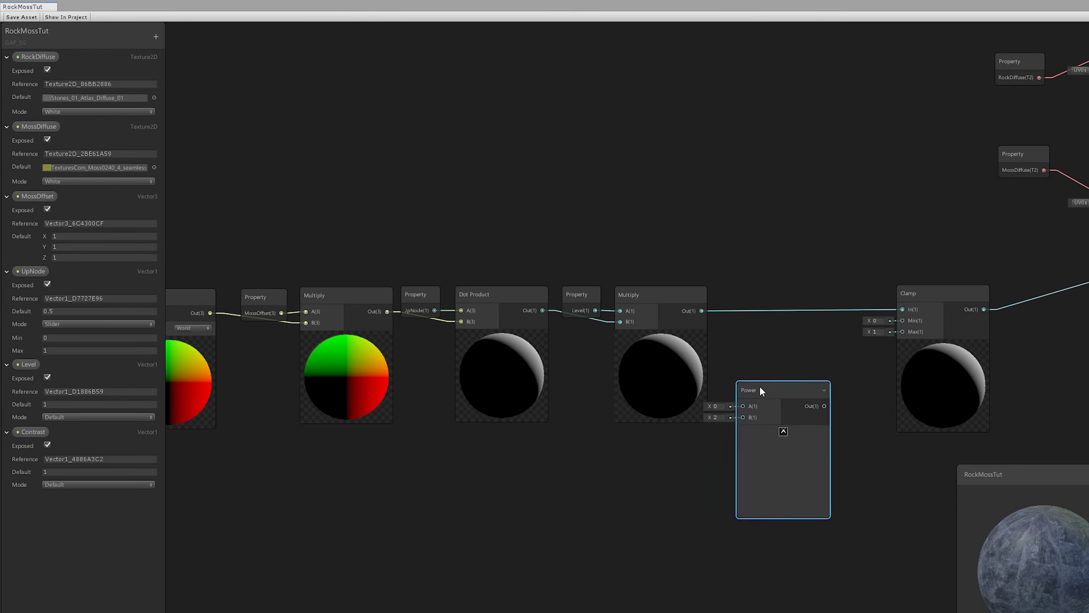
pyautogui.moveTo(759, 386); pyautogui.dragTo(772, 218)
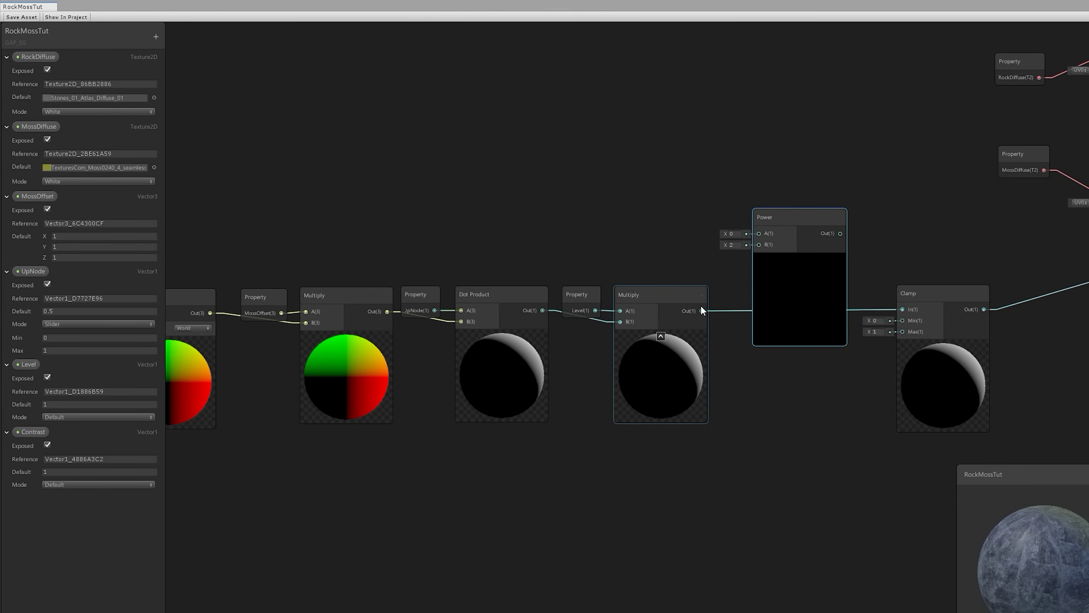
pyautogui.moveTo(701, 310); pyautogui.dragTo(784, 236)
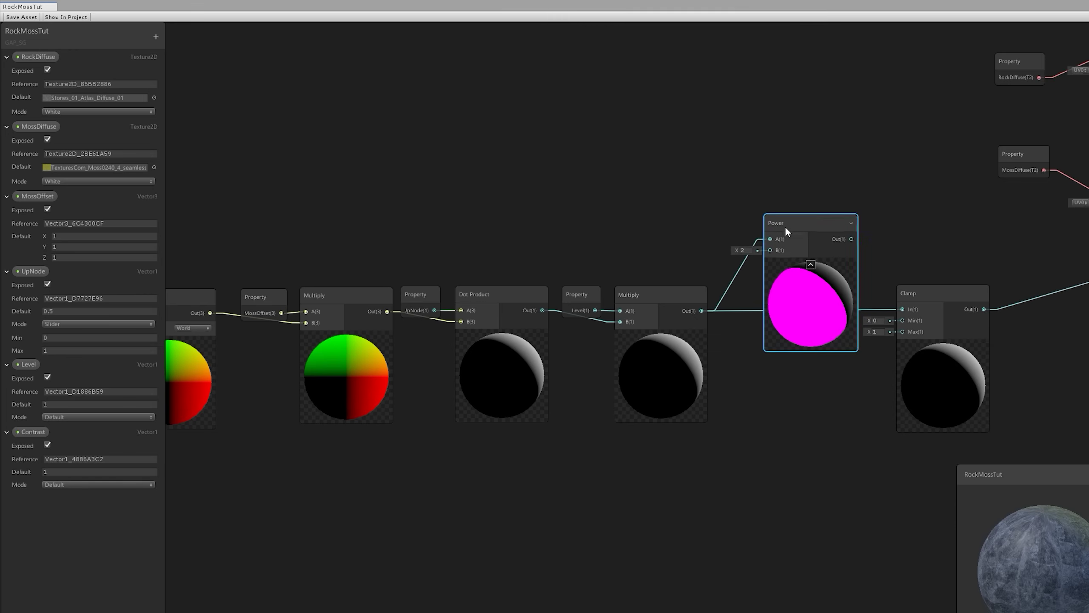
pyautogui.moveTo(32, 431); pyautogui.dragTo(711, 238)
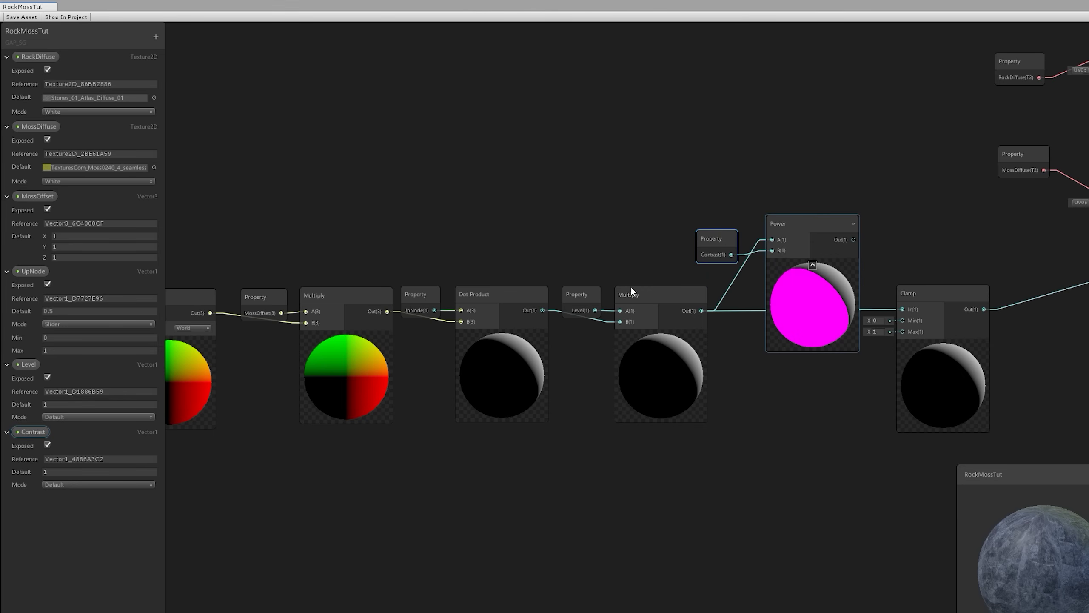
pyautogui.click(56, 470)
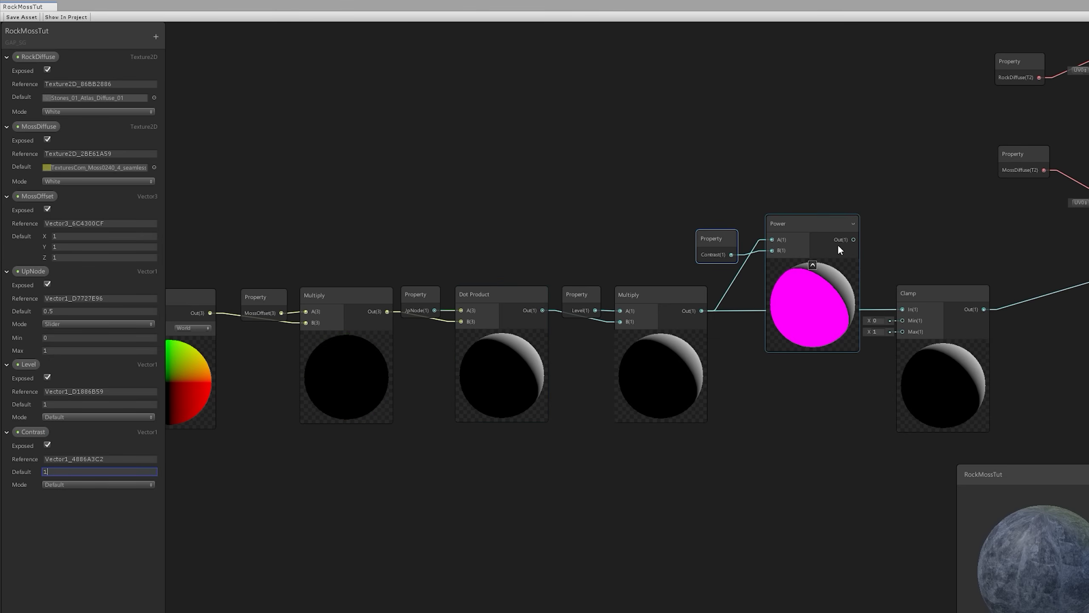
pyautogui.moveTo(853, 239); pyautogui.dragTo(911, 303)
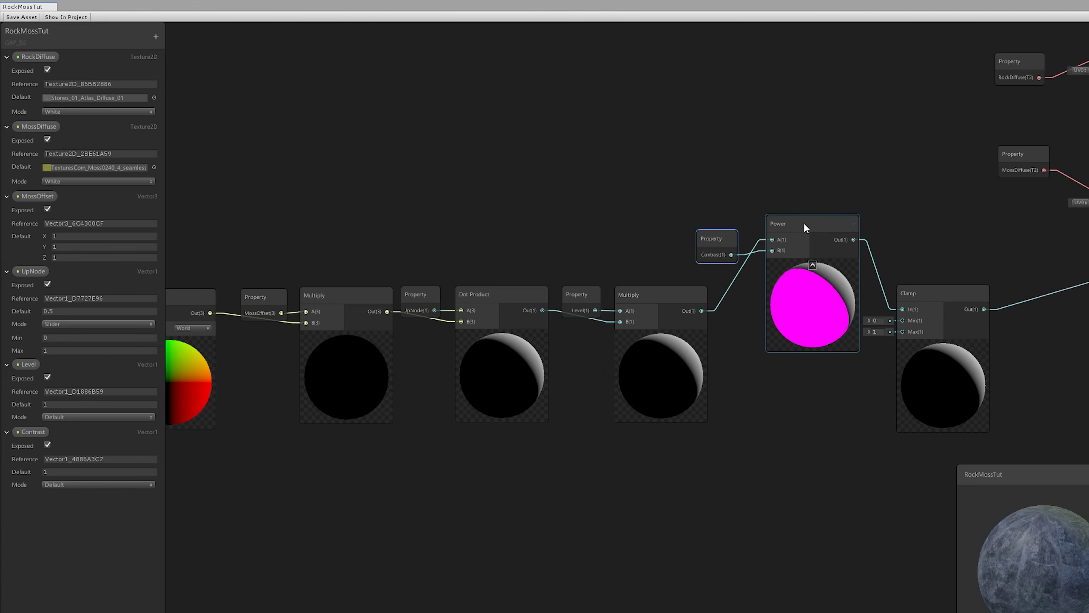
# Line up the Power node and its Contrast property node with the chain between Multiply and Clamp, and save the graph
pyautogui.moveTo(802, 171); pyautogui.dragTo(712, 237)
pyautogui.moveTo(819, 232); pyautogui.dragTo(807, 293)
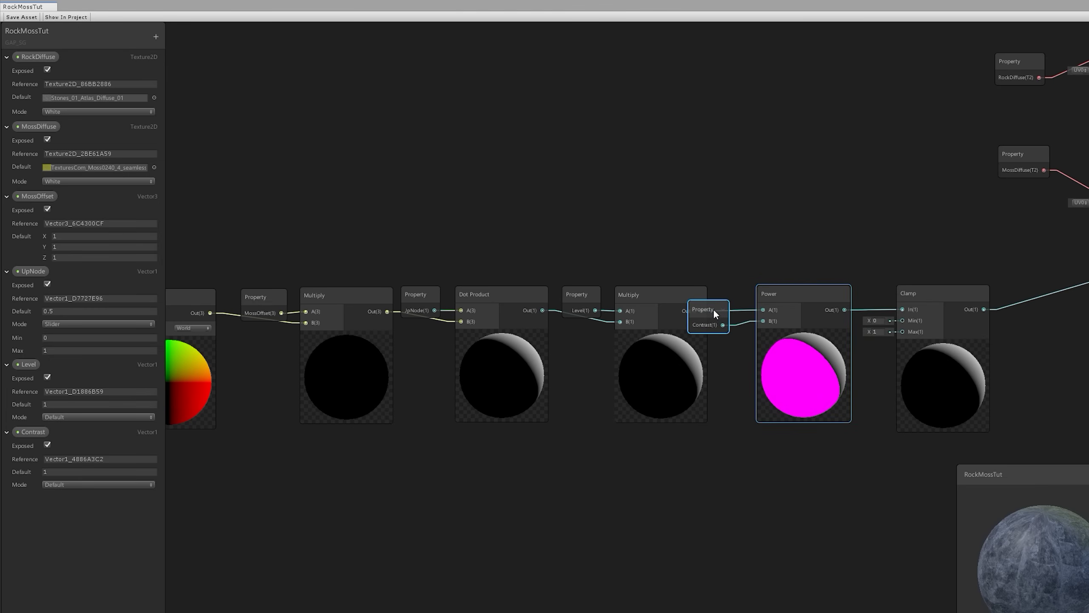
pyautogui.scroll(-2, 668, 324)
pyautogui.click(318, 306)
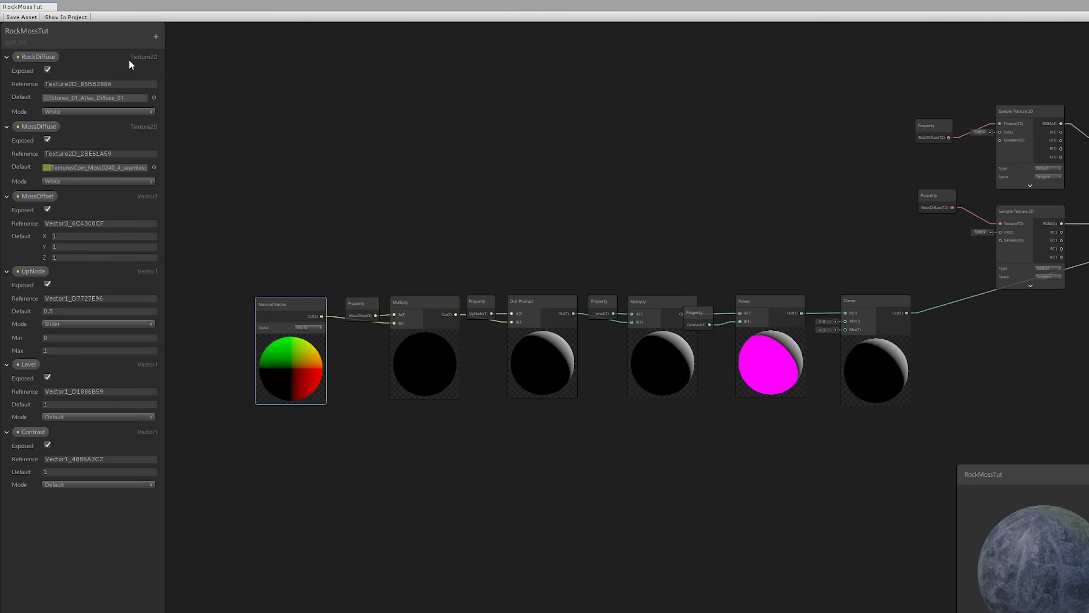
pyautogui.click(26, 17)
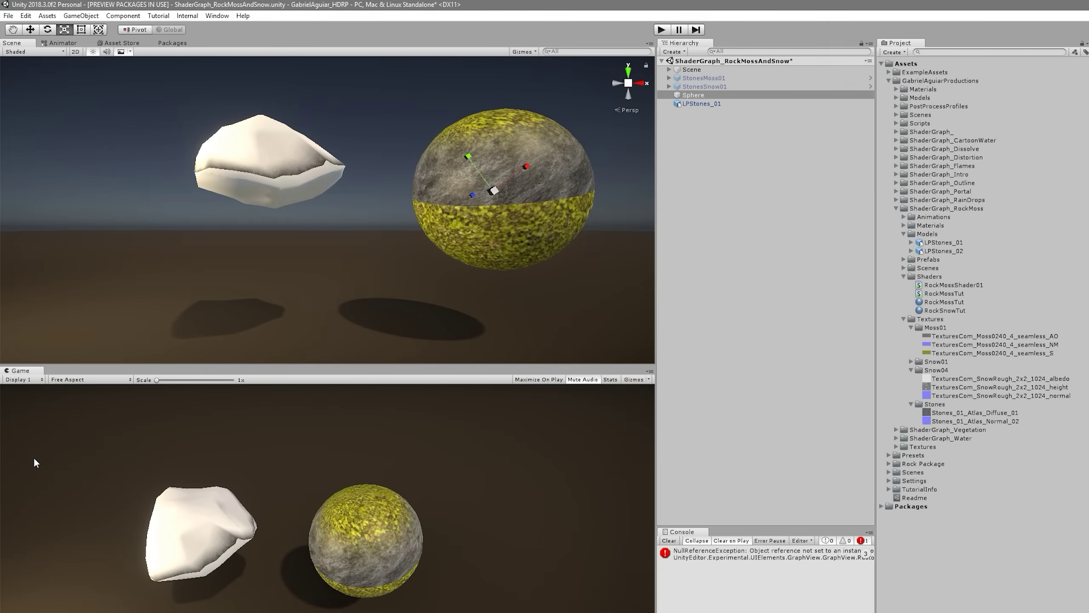
# Try different UpNode, Level and Contrast values on the sphere's RockMossTut material, such as UpNode 0.95, Level 0.98 and Contrast 9.58
pyautogui.moveTo(216, 319); pyautogui.dragTo(223, 343)
pyautogui.keyDown('alt'); pyautogui.moveTo(476, 292); pyautogui.dragTo(576, 312); pyautogui.keyUp('alt')
pyautogui.press('w')
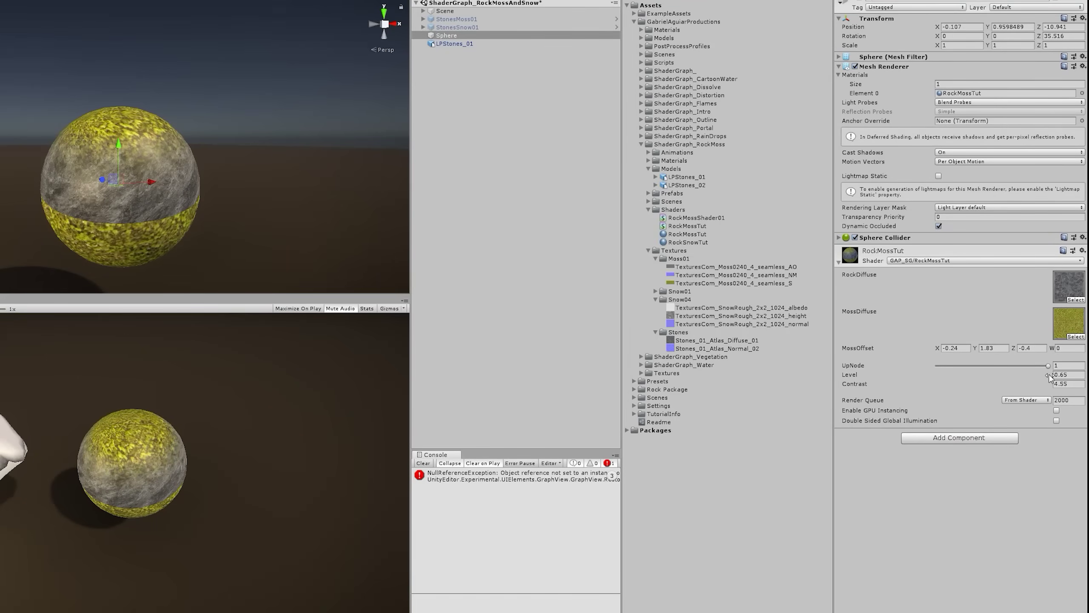
pyautogui.moveTo(1049, 376); pyautogui.dragTo(1088, 391)
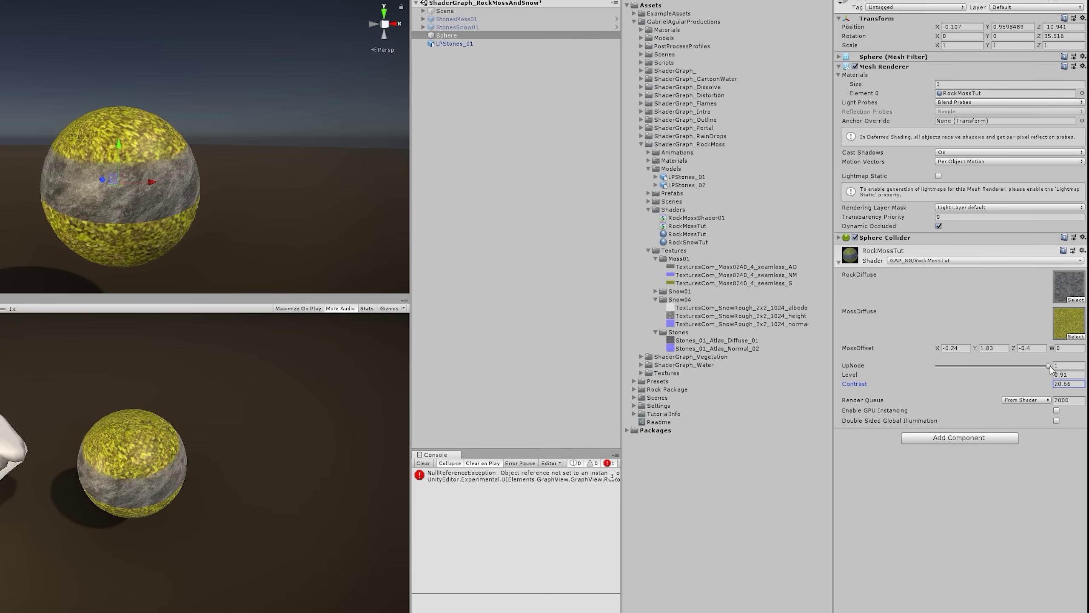
pyautogui.moveTo(1048, 366); pyautogui.dragTo(1049, 390)
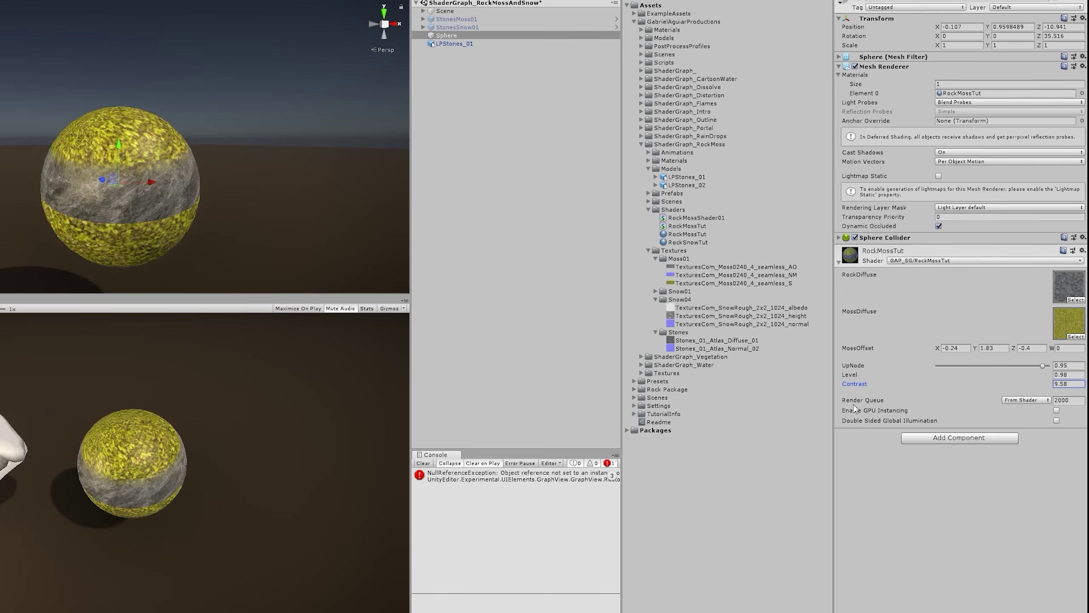
pyautogui.moveTo(853, 404); pyautogui.dragTo(723, 399)
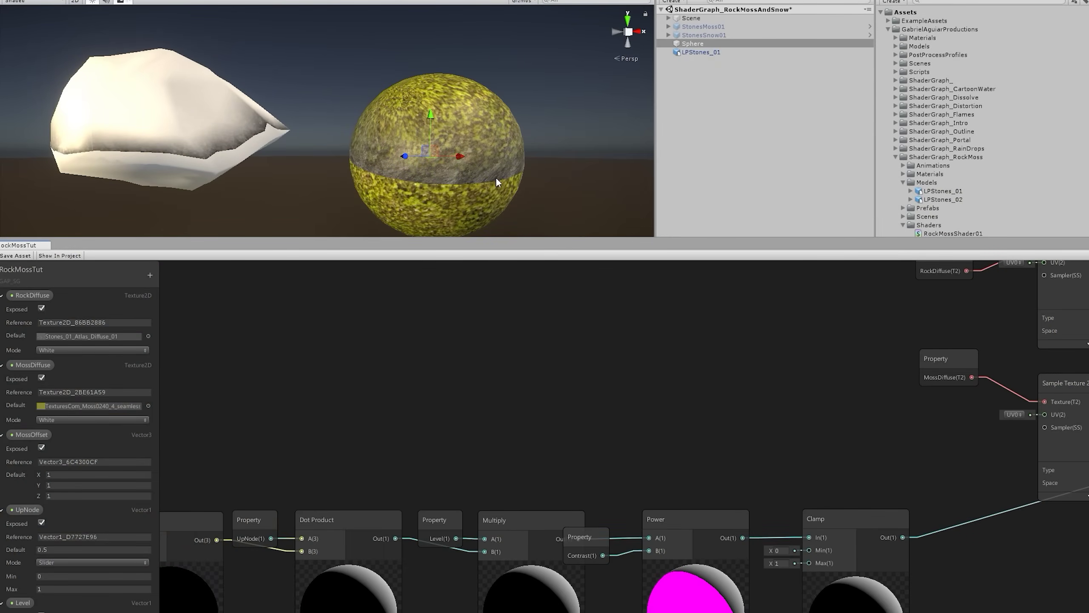
# Set the Clamp node's Min to 0.01 and save the graph
pyautogui.click(783, 549)
pyautogui.write('0.01')
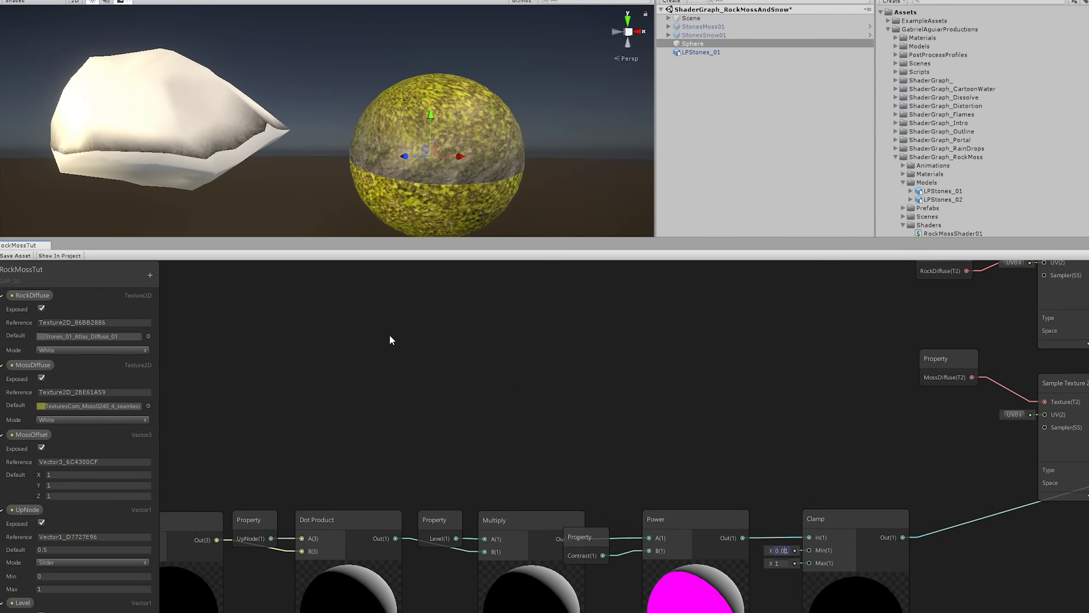
pyautogui.click(11, 255)
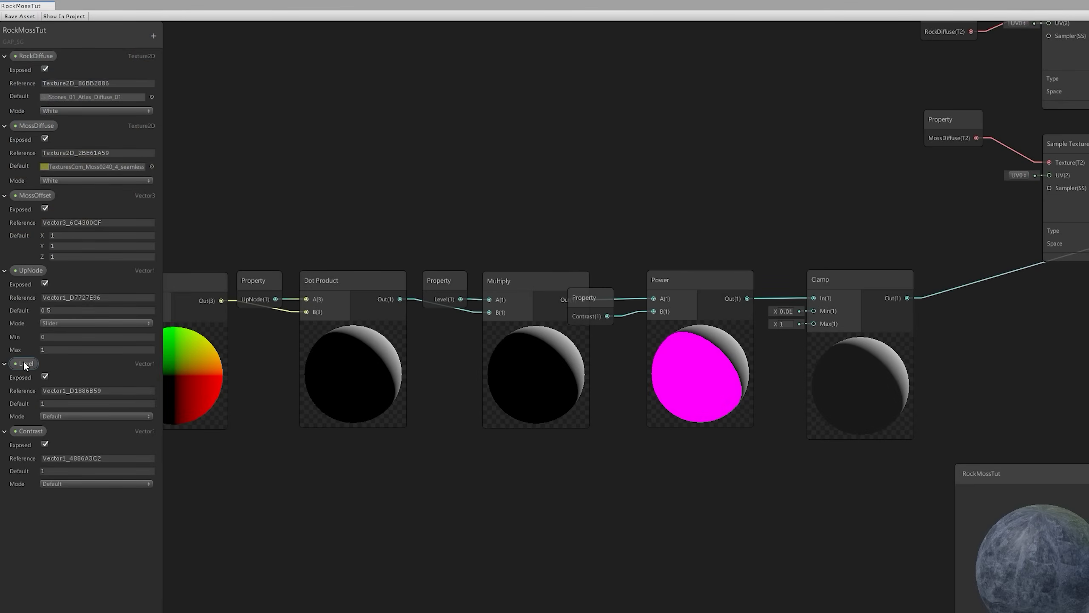
# Switch the Level property to Slider mode with a range from 0 to 10
pyautogui.click(187, 395)
pyautogui.moveTo(187, 395); pyautogui.dragTo(326, 385, button='middle')
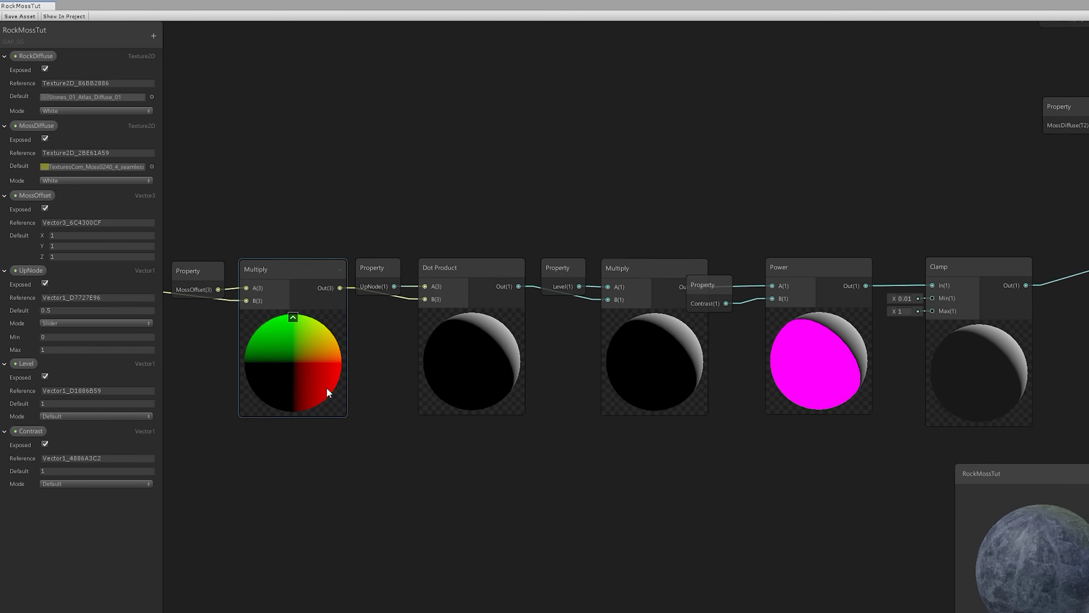
pyautogui.click(206, 401)
pyautogui.click(58, 416)
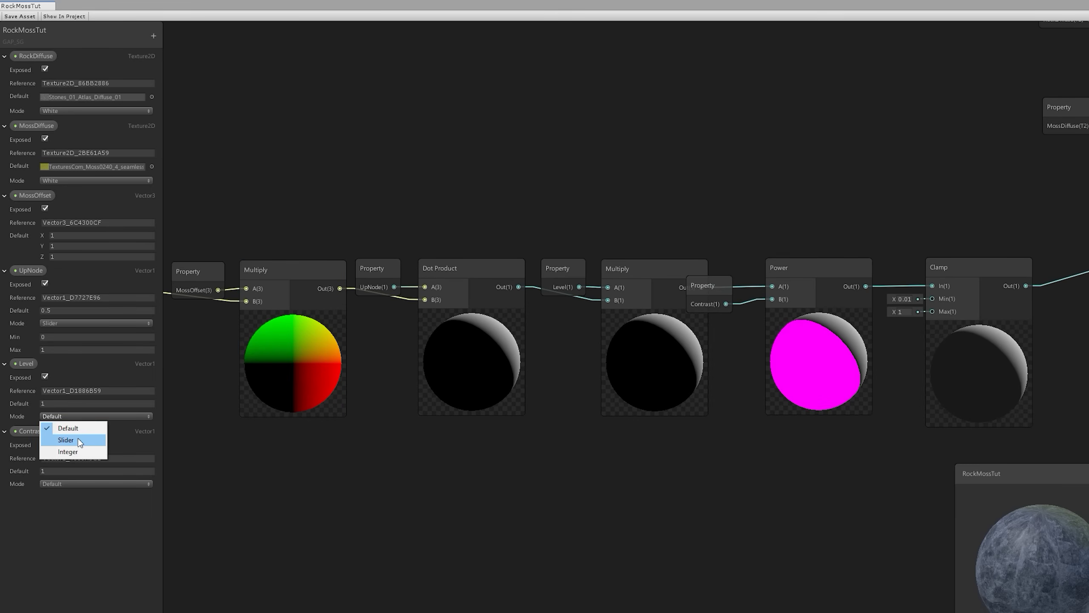
pyautogui.click(78, 438)
pyautogui.click(50, 430)
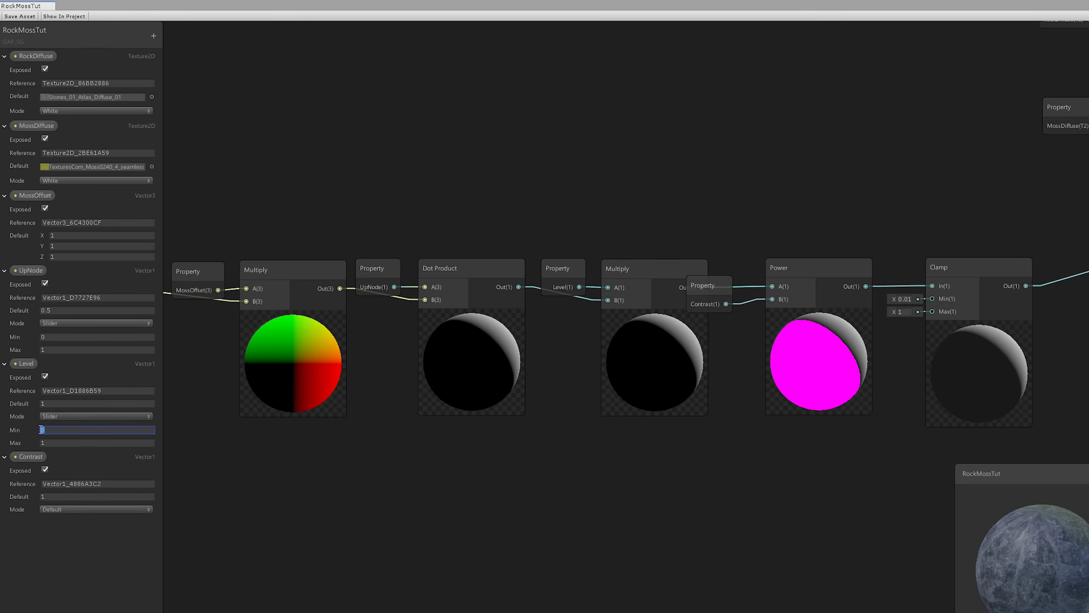
pyautogui.click(56, 440)
# Switch the Contrast property to Slider mode with a range from 0 to 25
pyautogui.click(60, 509)
pyautogui.click(72, 534)
pyautogui.click(50, 537)
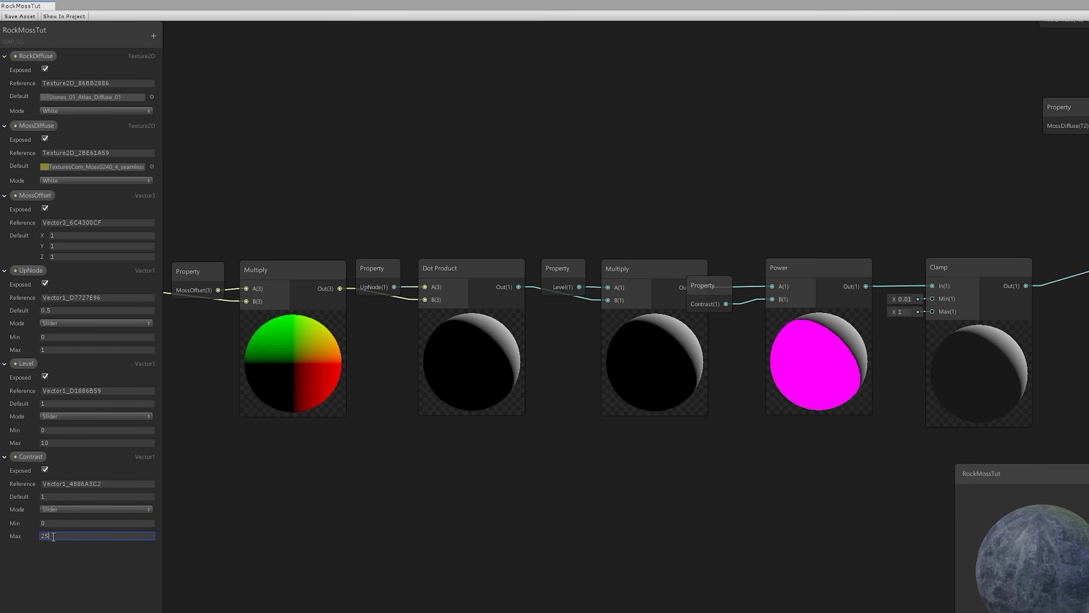
# Save the graph and raise the Level slider slightly on the sphere's RockMossTut material
pyautogui.click(20, 16)
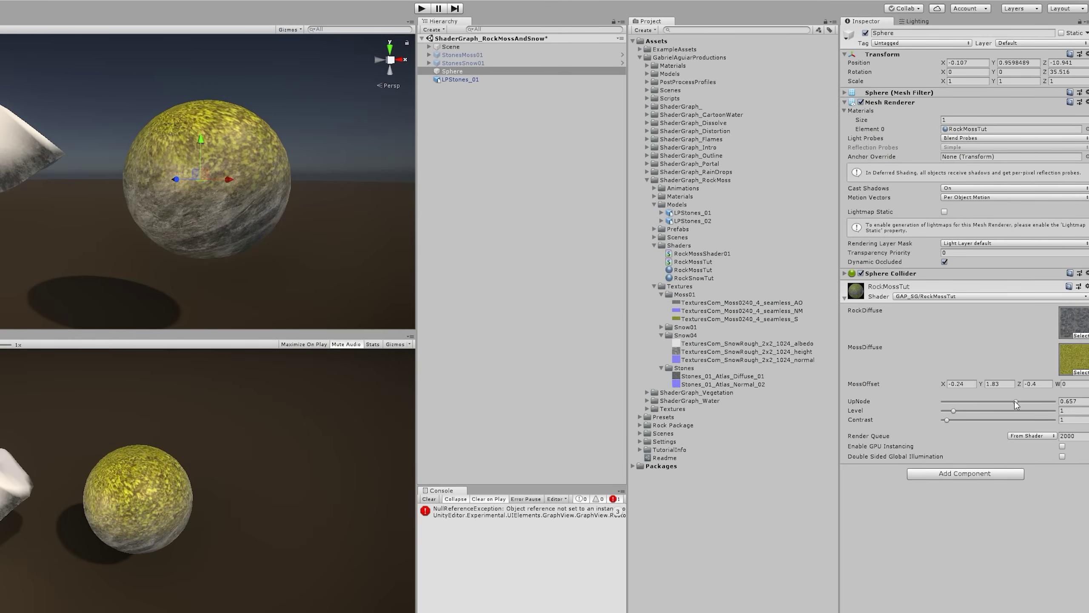
pyautogui.moveTo(955, 410)
pyautogui.mouseDown()
pyautogui.moveTo(932, 410)
pyautogui.moveTo(1051, 420)
pyautogui.moveTo(956, 415)
pyautogui.moveTo(981, 403)
pyautogui.moveTo(967, 406)
pyautogui.moveTo(1047, 419)
pyautogui.moveTo(989, 426)
pyautogui.moveTo(999, 429)
pyautogui.moveTo(966, 410)
pyautogui.mouseUp()
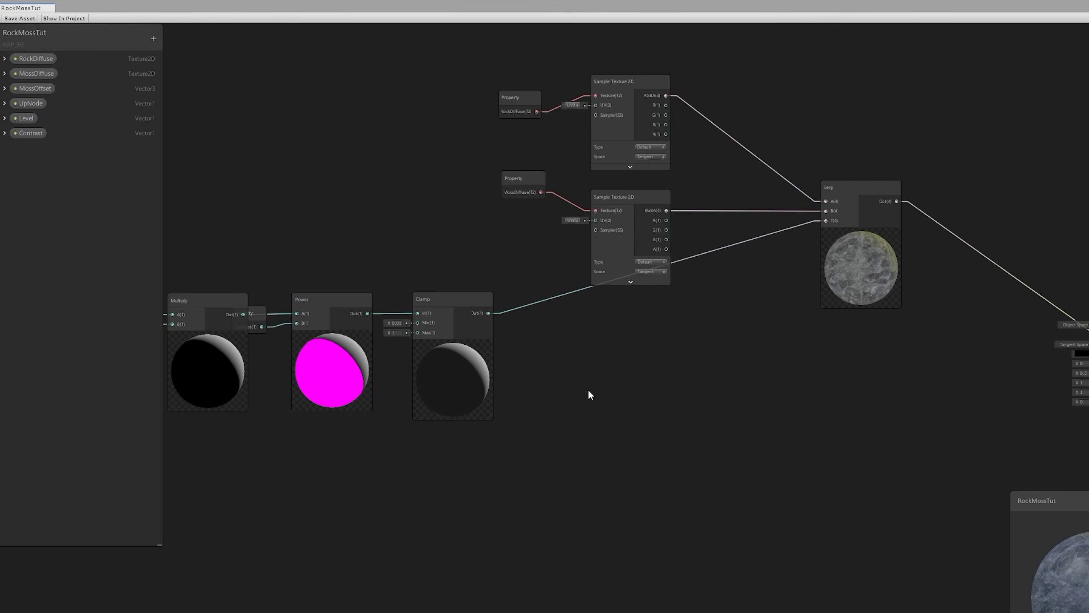
# Add two exposed Texture2D properties named RockNormal and MossNormal
pyautogui.click(153, 38)
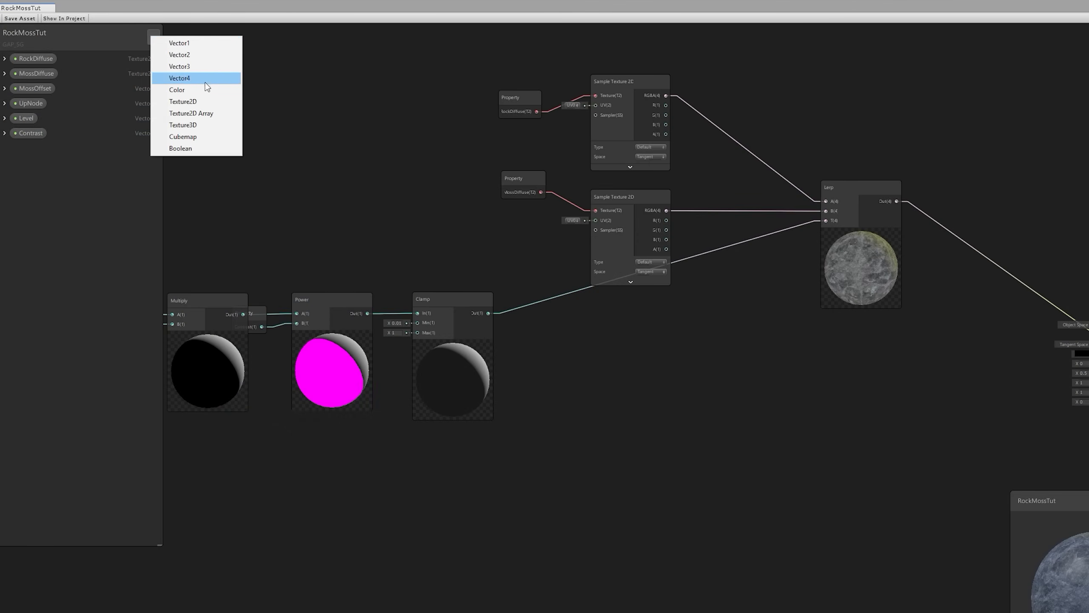
pyautogui.click(200, 103)
pyautogui.write('RockNormal')
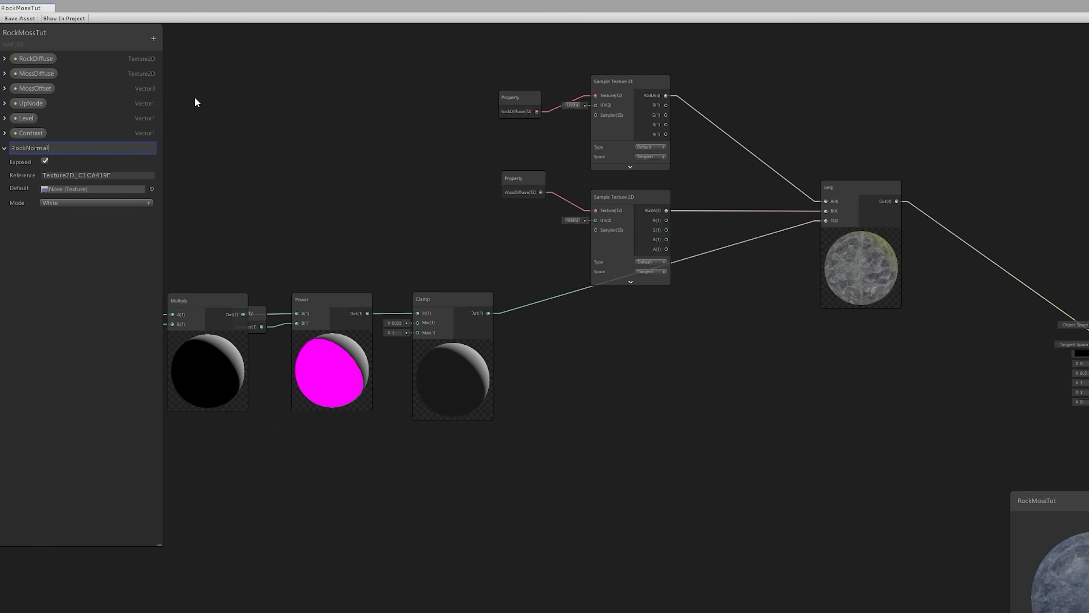
pyautogui.press('Return')
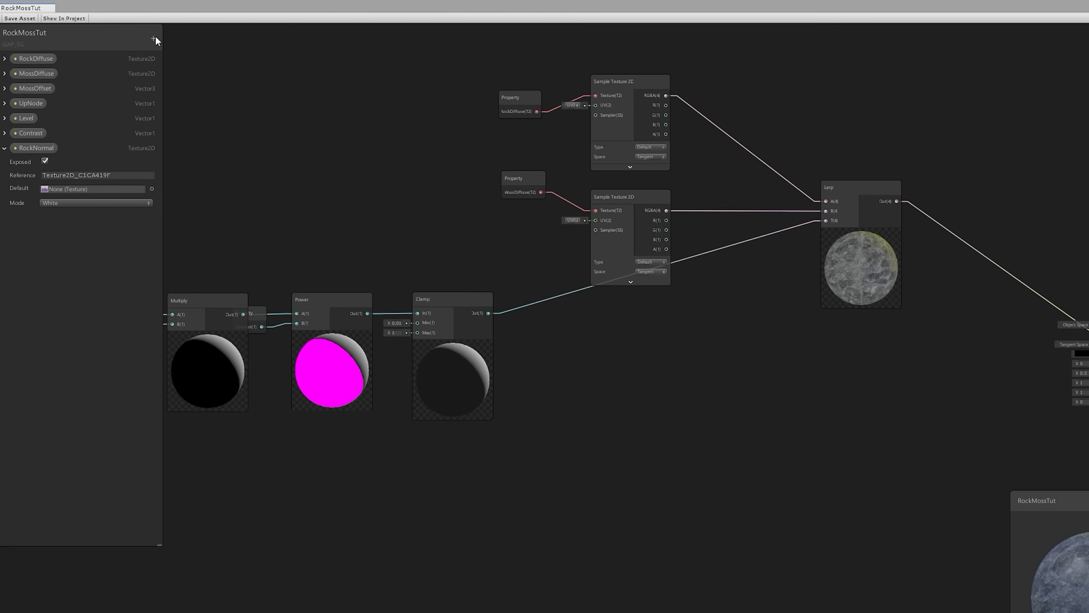
pyautogui.click(153, 38)
pyautogui.click(208, 102)
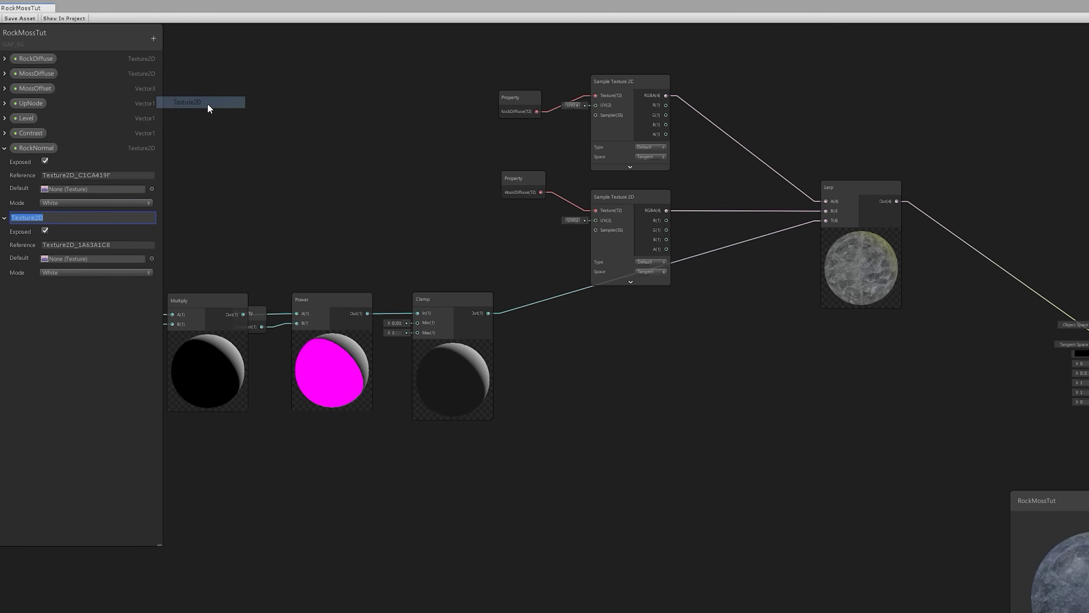
pyautogui.write('MossNormal')
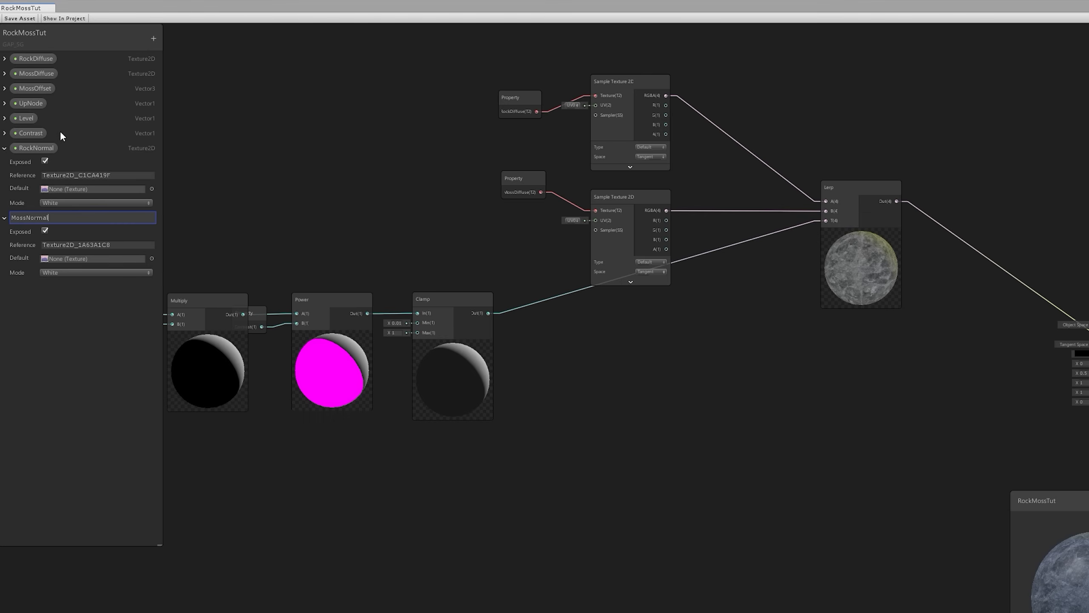
# Reorder the properties so RockNormal sits directly below RockDiffuse and MossNormal directly below MossDiffuse
pyautogui.moveTo(38, 148); pyautogui.dragTo(50, 68)
pyautogui.moveTo(24, 216); pyautogui.dragTo(41, 148)
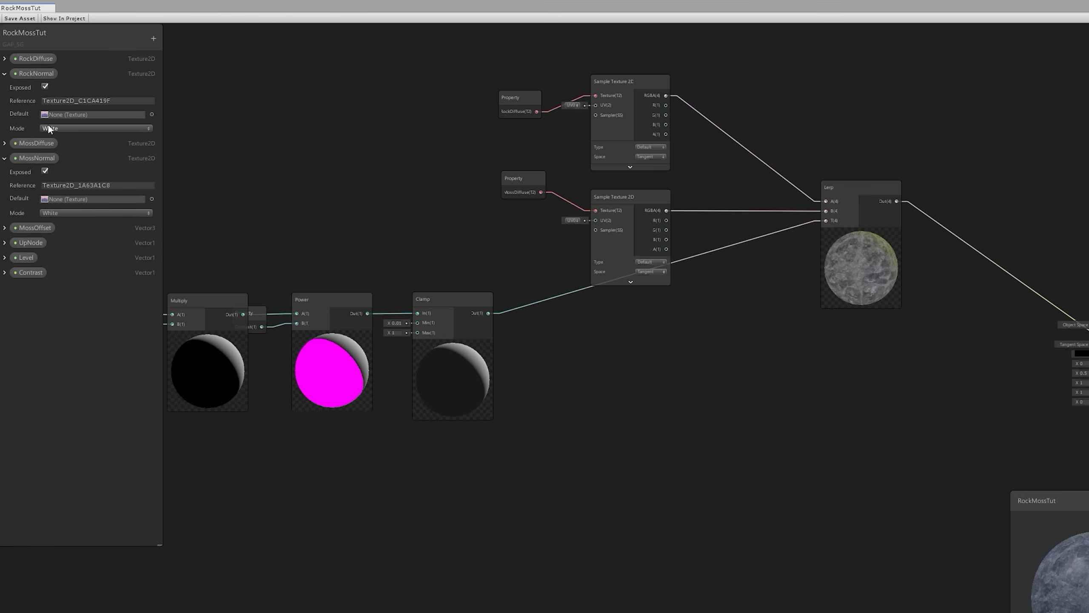
pyautogui.click(45, 170)
# Assign Stones_01_Atlas_Normal_02 as the default texture of the RockNormal property
pyautogui.click(151, 114)
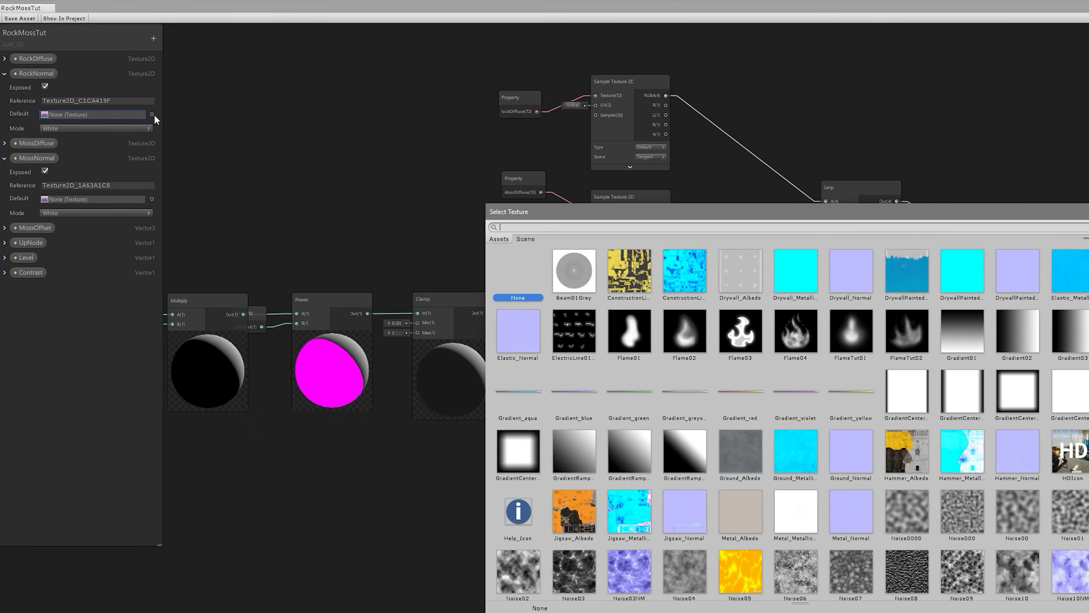
pyautogui.write('stone')
pyautogui.click(533, 232)
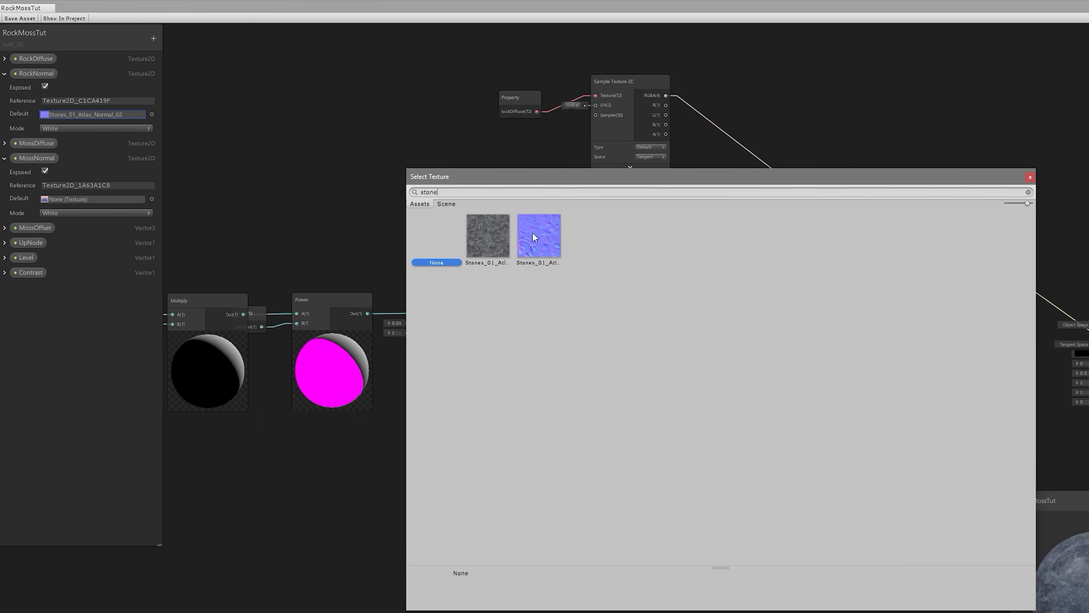
pyautogui.doubleClick(534, 234)
# Assign a TexturesCom_Moss0240_4_seamless texture as MossNormal's default and collapse both normal properties
pyautogui.click(152, 199)
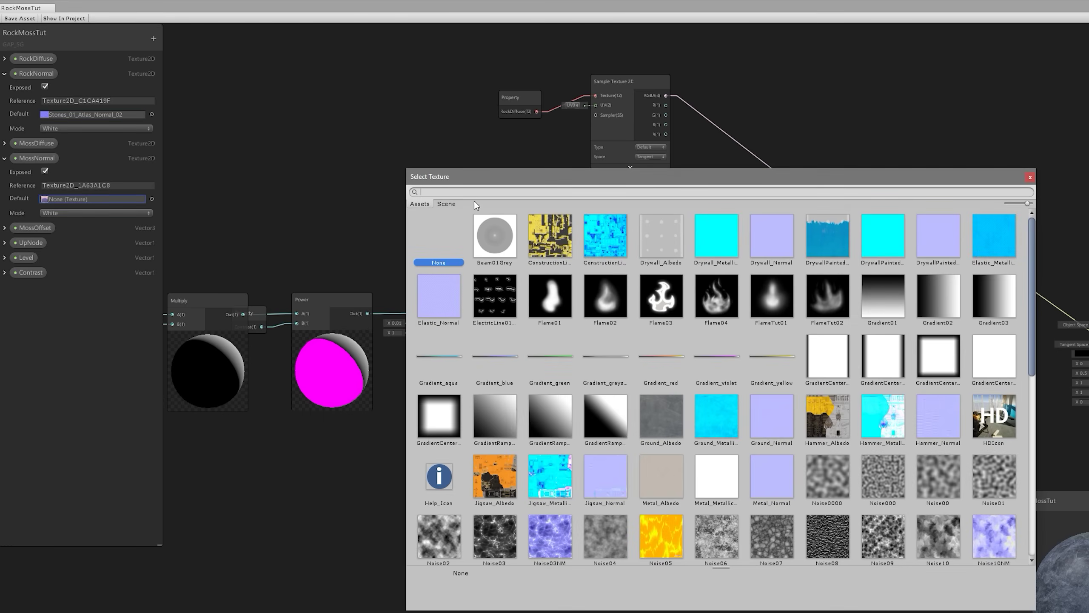
pyautogui.write('moss')
pyautogui.doubleClick(590, 236)
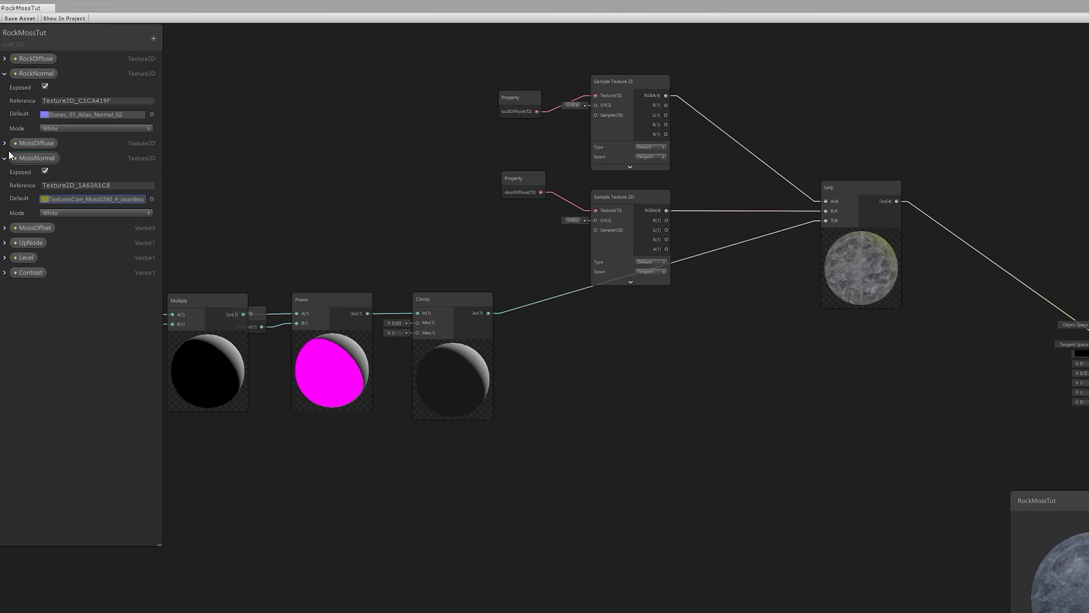
pyautogui.click(4, 158)
pyautogui.click(5, 73)
# Place RockNormal and MossNormal property nodes in the graph, stacked one above the other below the diffuse nodes
pyautogui.moveTo(36, 73); pyautogui.dragTo(602, 466)
pyautogui.moveTo(25, 103); pyautogui.dragTo(617, 533)
pyautogui.moveTo(620, 467); pyautogui.dragTo(524, 468)
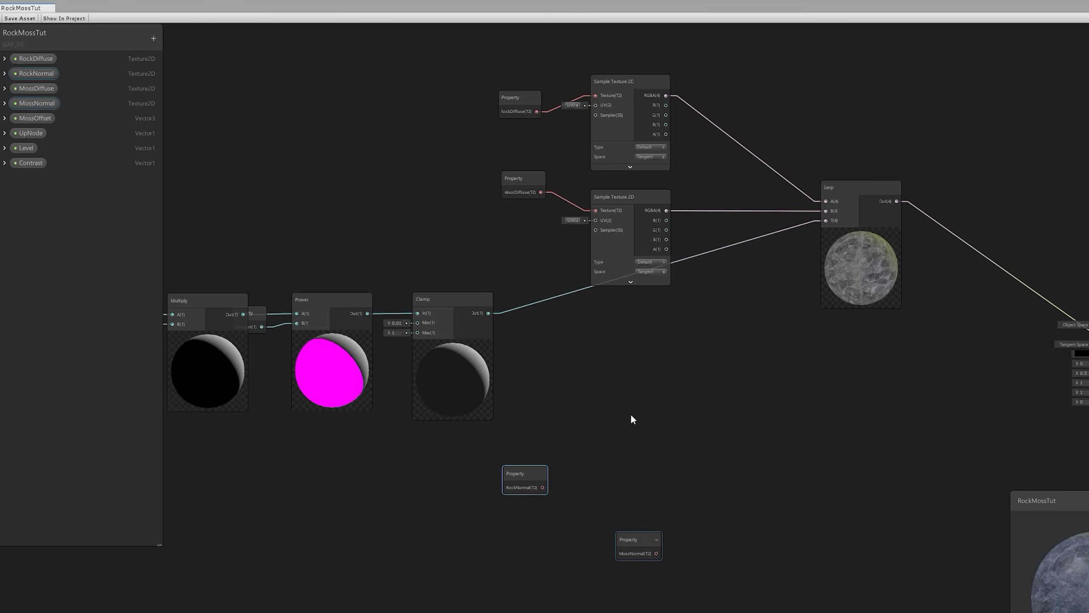
pyautogui.moveTo(636, 539); pyautogui.dragTo(521, 557)
# Duplicate the two diffuse Sample Texture 2D nodes and place the copies beside the RockNormal and MossNormal nodes
pyautogui.moveTo(670, 31); pyautogui.dragTo(617, 241)
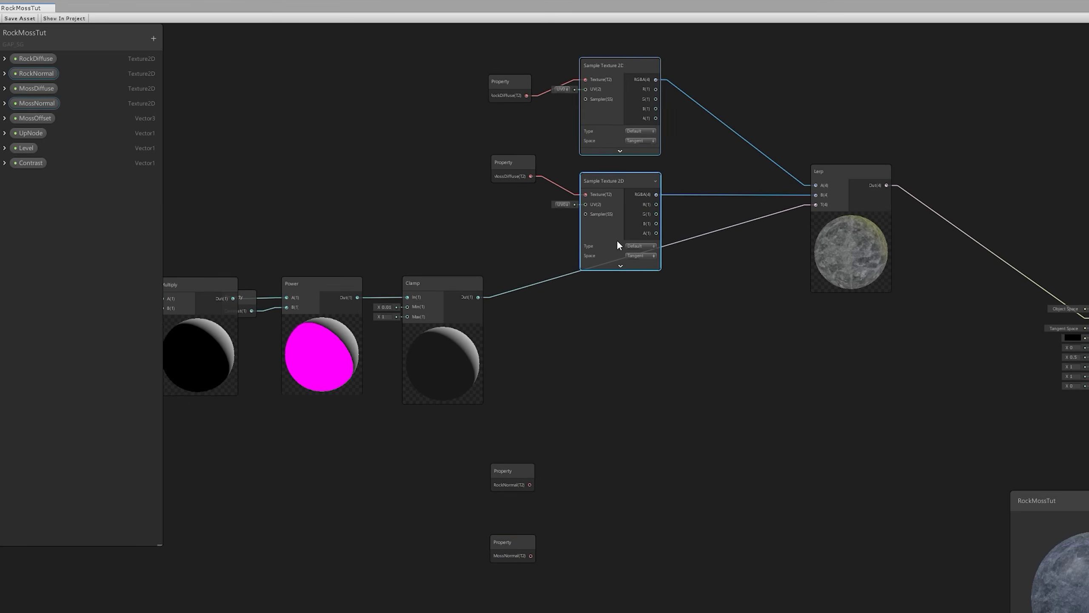
pyautogui.hotkey('ctrl', 'd')
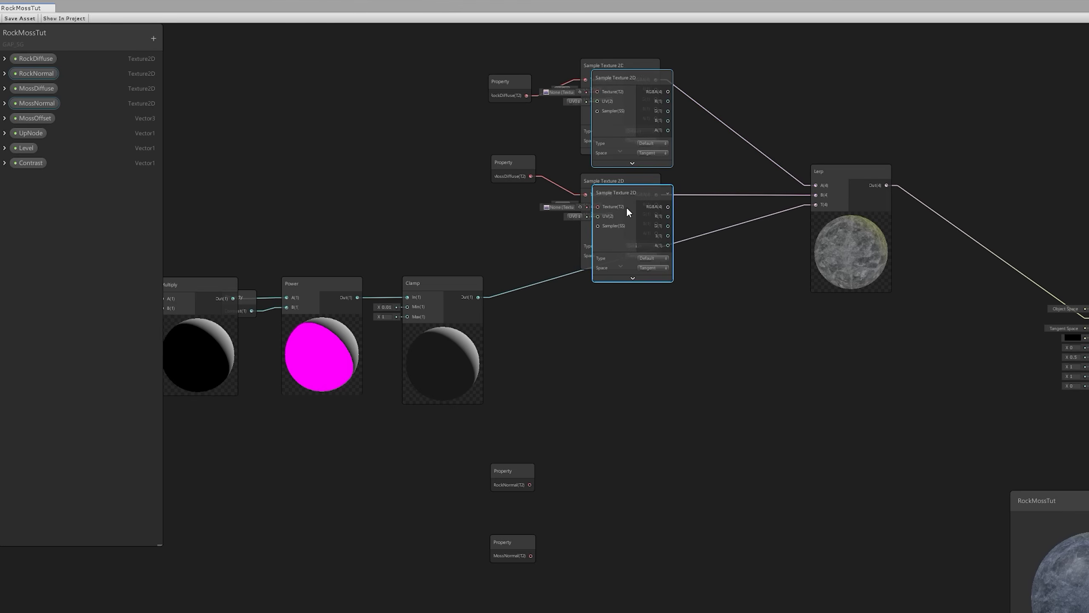
pyautogui.moveTo(625, 206); pyautogui.dragTo(634, 546)
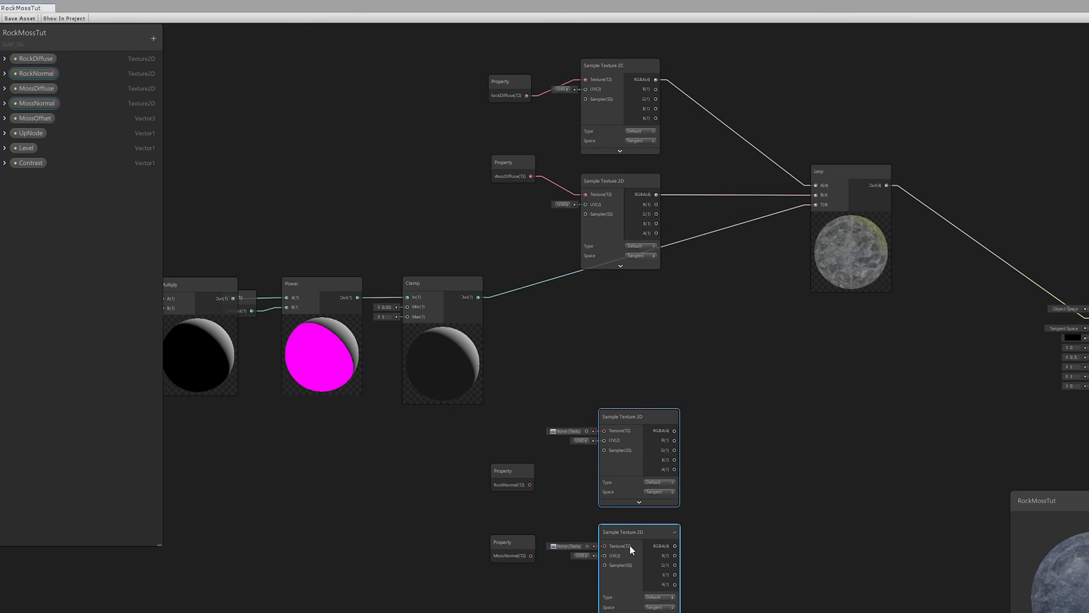
pyautogui.moveTo(630, 545); pyautogui.dragTo(599, 580)
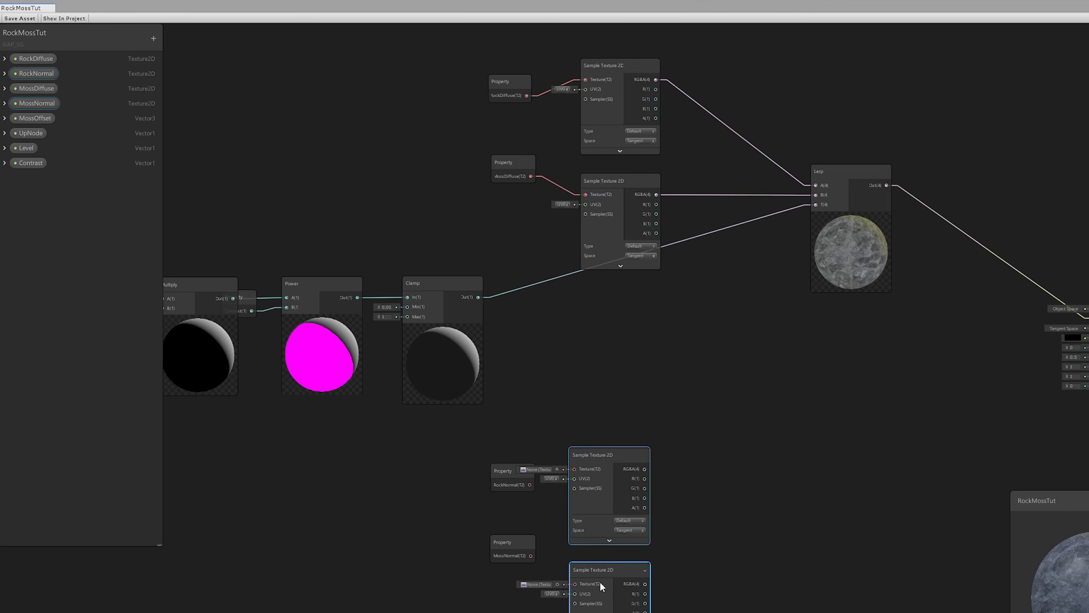
# Connect RockNormal and MossNormal to the Texture inputs of the upper and lower duplicated Sample Texture 2D nodes
pyautogui.click(533, 500)
pyautogui.moveTo(556, 483); pyautogui.dragTo(574, 468)
pyautogui.moveTo(531, 555); pyautogui.dragTo(575, 583)
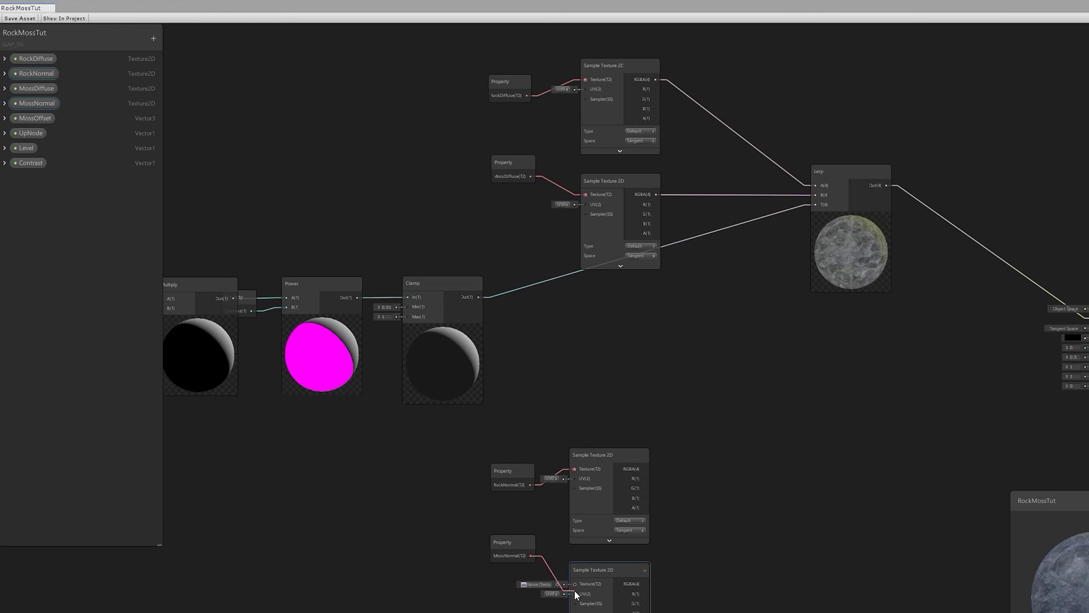
# Duplicate the Lerp node and place the copy beside the normal texture samplers, leaving room between them
pyautogui.click(817, 176)
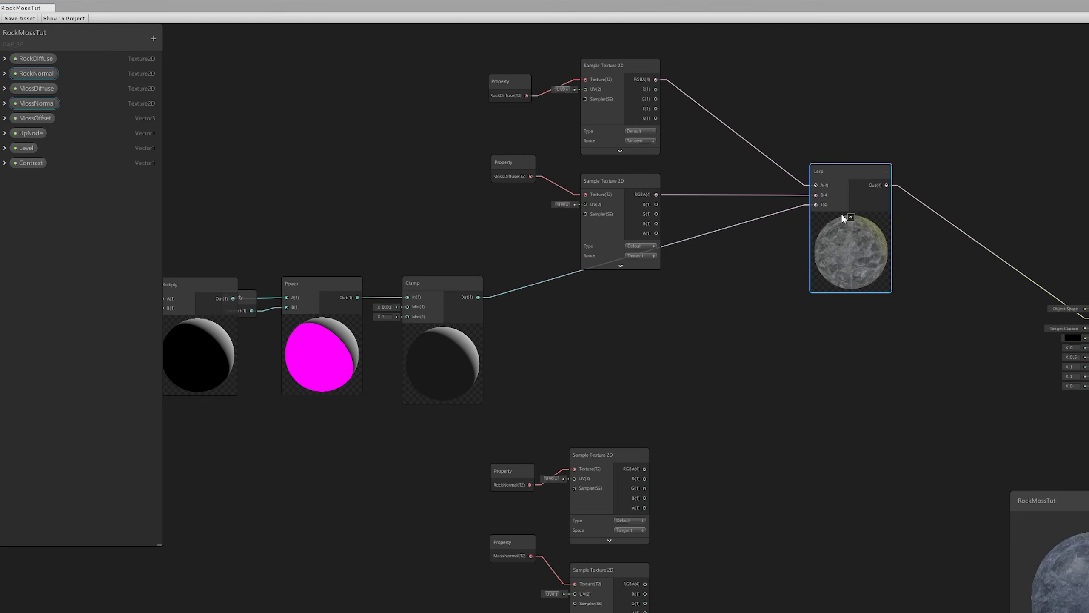
pyautogui.hotkey('ctrl', 'd')
pyautogui.moveTo(854, 195); pyautogui.dragTo(843, 518)
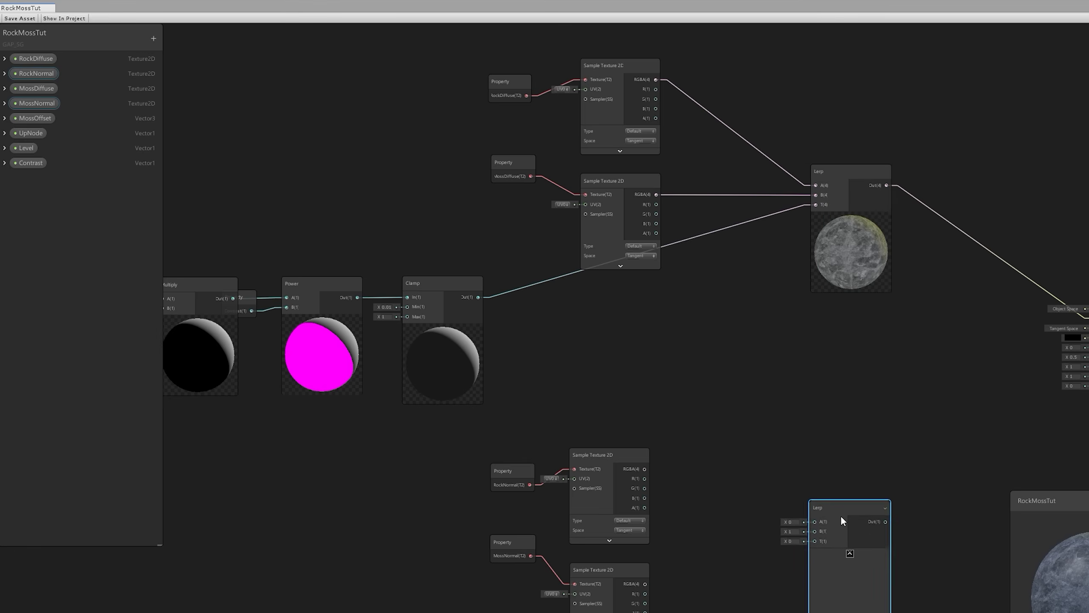
pyautogui.moveTo(889, 478); pyautogui.dragTo(707, 357, button='middle')
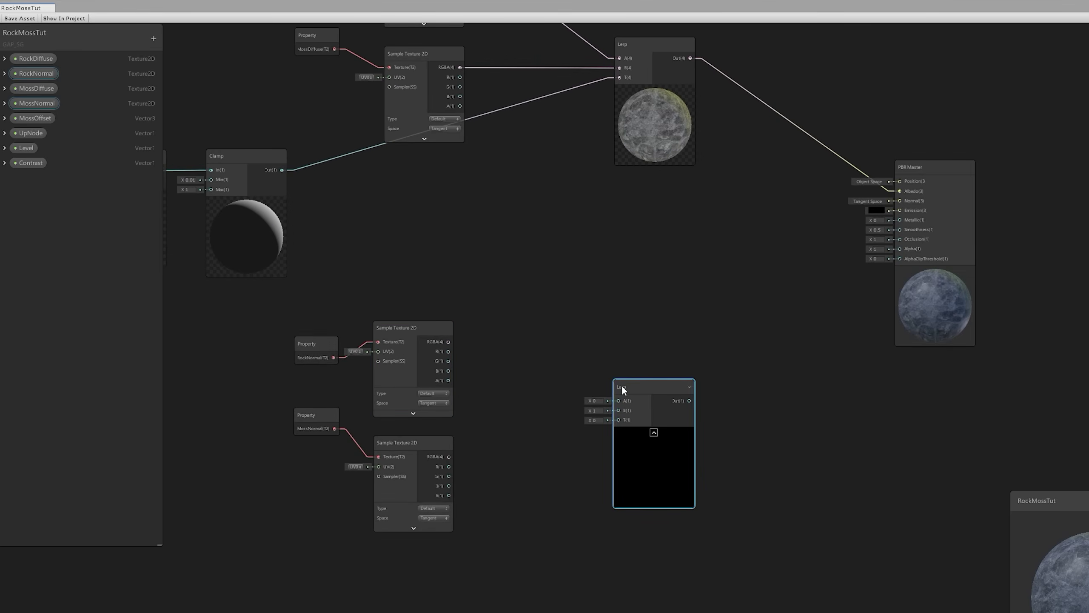
pyautogui.moveTo(621, 385); pyautogui.dragTo(650, 385)
# Add a Normal Strength node beside the RockNormal sampler and connect the sampler's RGBA output to its In input
pyautogui.scroll(2, 649, 385)
pyautogui.press('space')
pyautogui.write('norm')
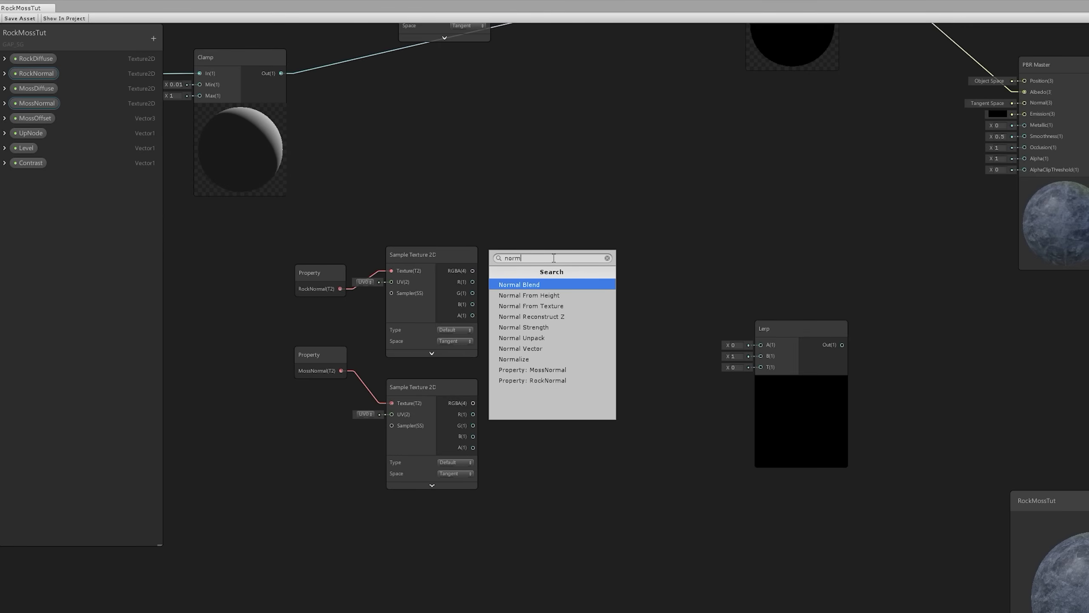
pyautogui.click(536, 333)
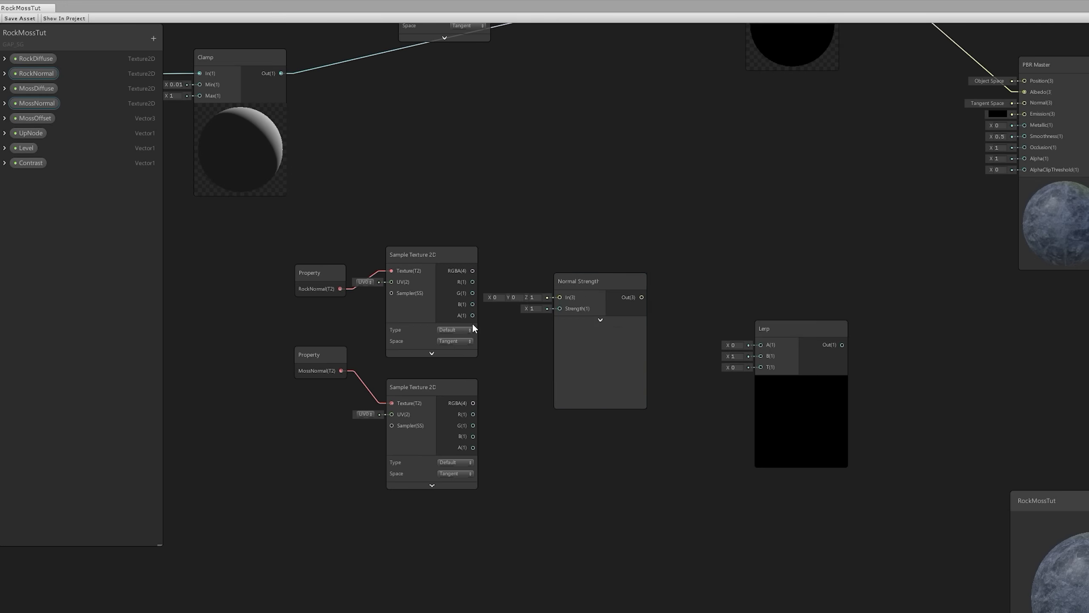
pyautogui.moveTo(472, 270); pyautogui.dragTo(568, 273)
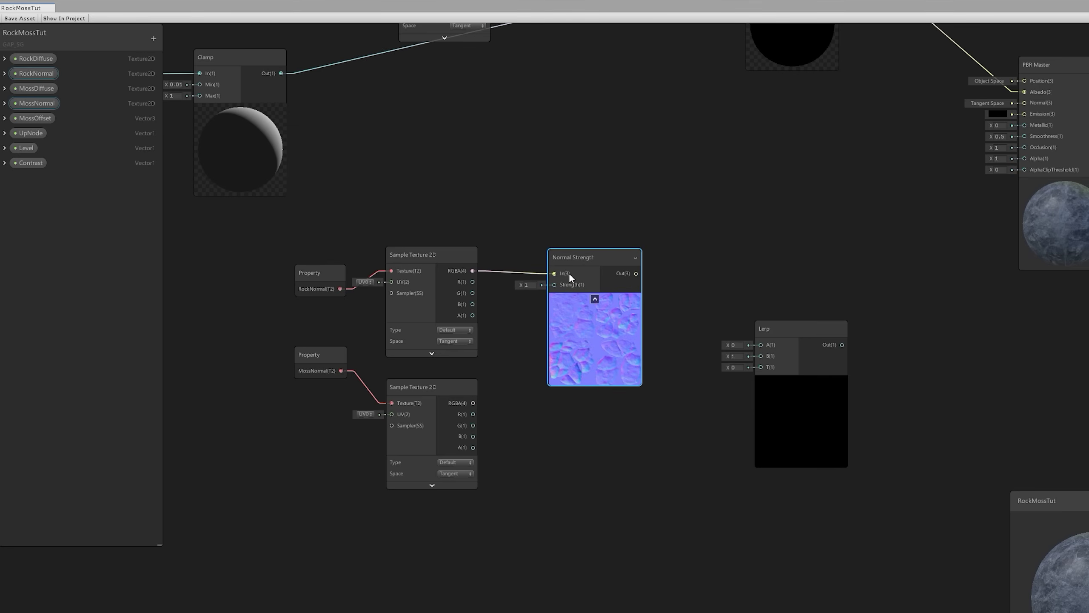
# Duplicate the Normal Strength node below the first, aligned with the MossNormal sampler, and connect that sampler's RGBA output to its In input
pyautogui.hotkey('ctrl', 'd')
pyautogui.moveTo(594, 311); pyautogui.dragTo(573, 457)
pyautogui.moveTo(437, 381); pyautogui.dragTo(436, 417)
pyautogui.moveTo(571, 423)
pyautogui.mouseDown()
pyautogui.moveTo(599, 424)
pyautogui.moveTo(584, 423)
pyautogui.mouseUp()
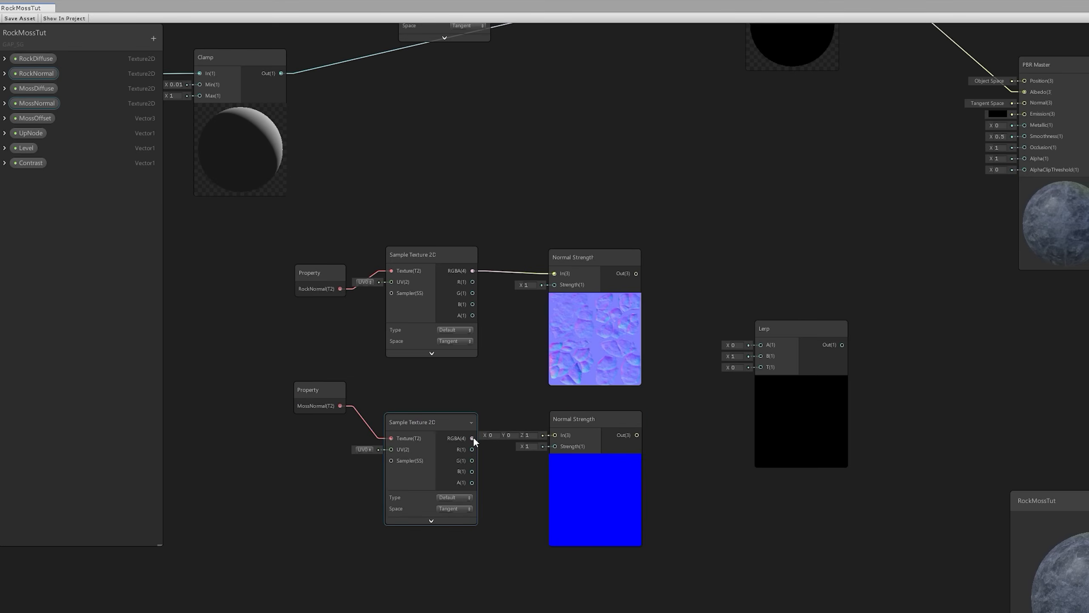
pyautogui.moveTo(472, 437); pyautogui.dragTo(556, 435)
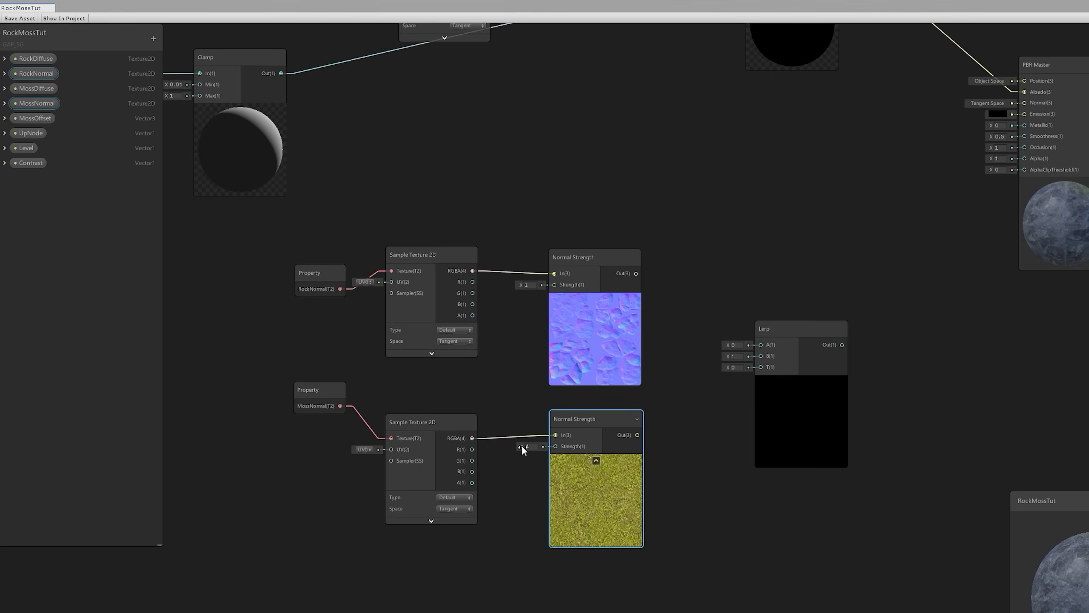
# Show the MossNormal sampler's preview and set the MossNormal property's default texture to the TexturesCom_Moss0240_4_seamless normal map
pyautogui.click(430, 520)
pyautogui.click(12, 105)
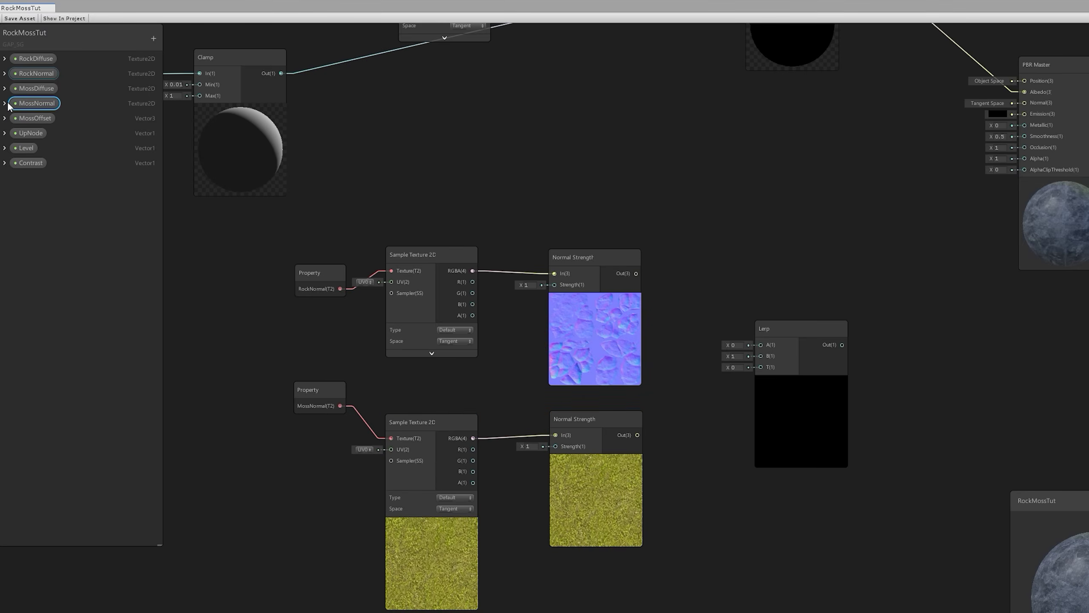
pyautogui.click(5, 104)
pyautogui.click(152, 145)
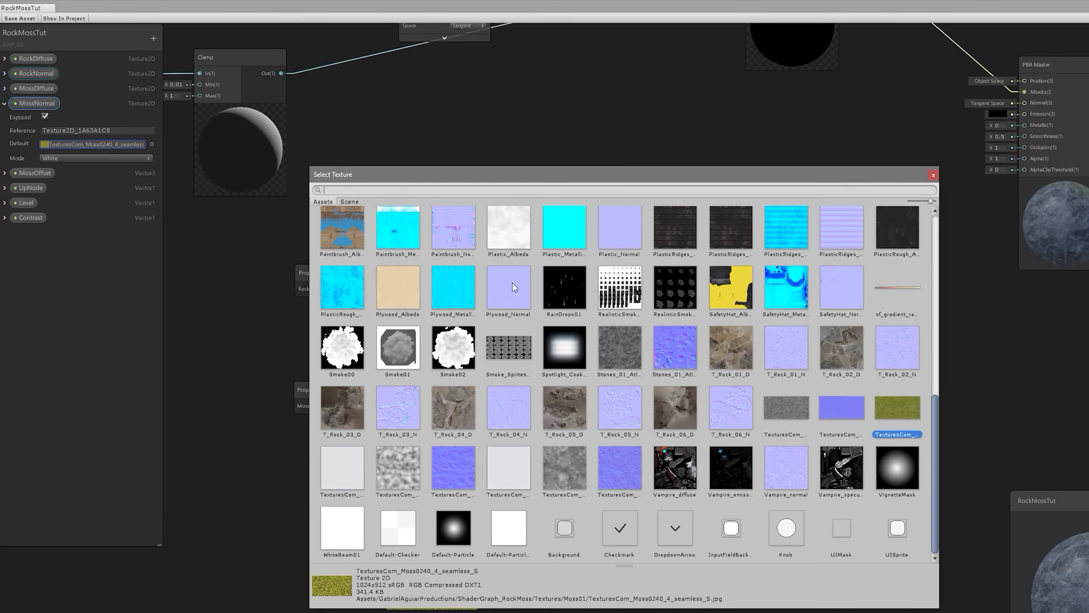
pyautogui.write('moss')
pyautogui.doubleClick(462, 237)
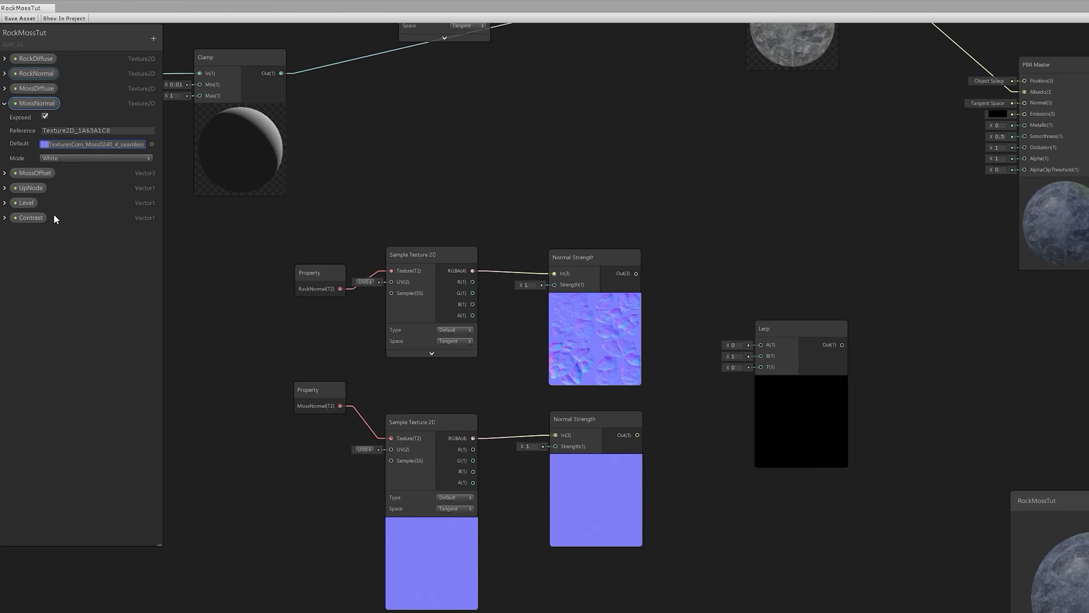
pyautogui.click(4, 104)
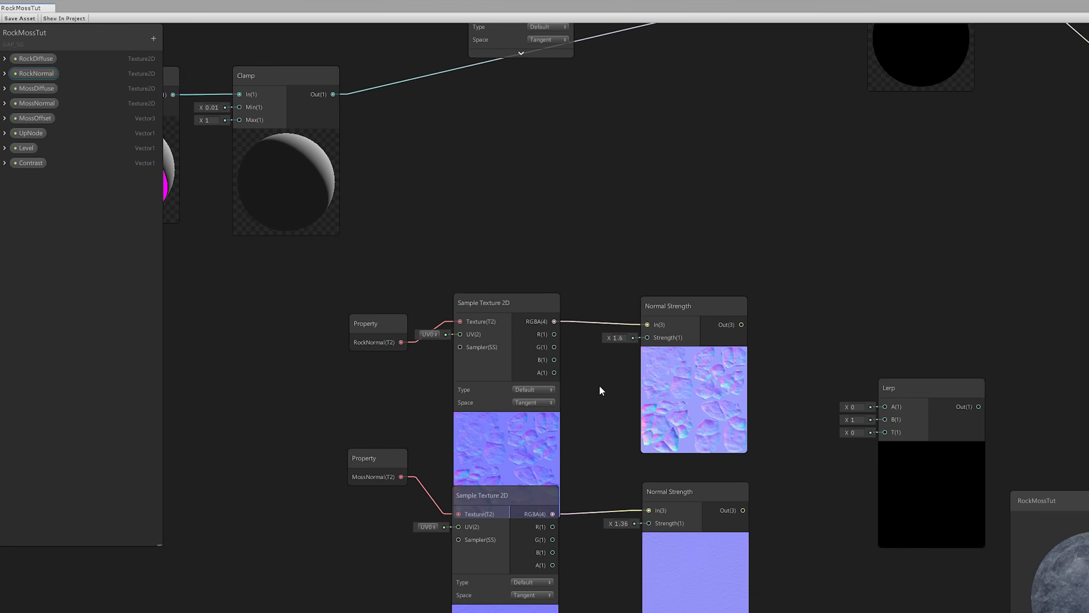
# Create a Vector1 property named RockNormalStrength with a default value of 1
pyautogui.moveTo(599, 385); pyautogui.dragTo(637, 372, button='middle')
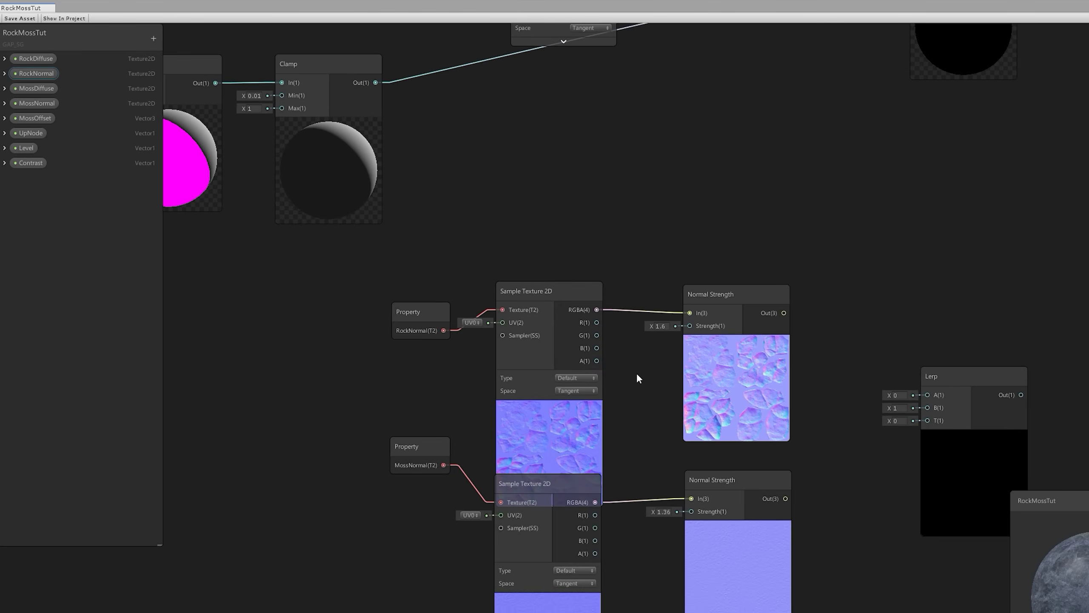
pyautogui.click(153, 38)
pyautogui.click(171, 46)
pyautogui.write('Rock')
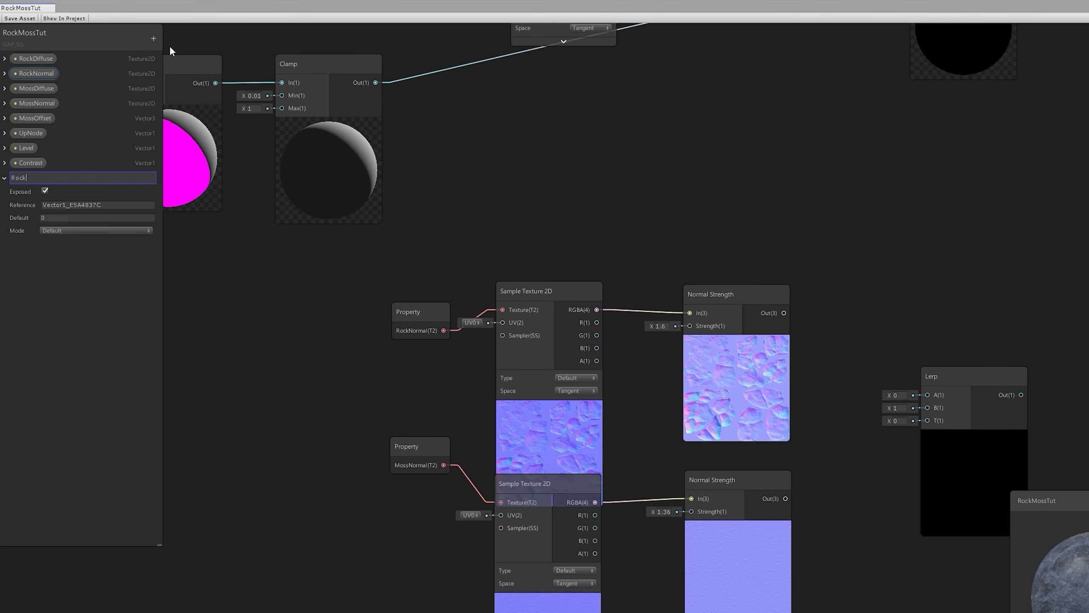
pyautogui.write('NormalStrength')
pyautogui.click(44, 218)
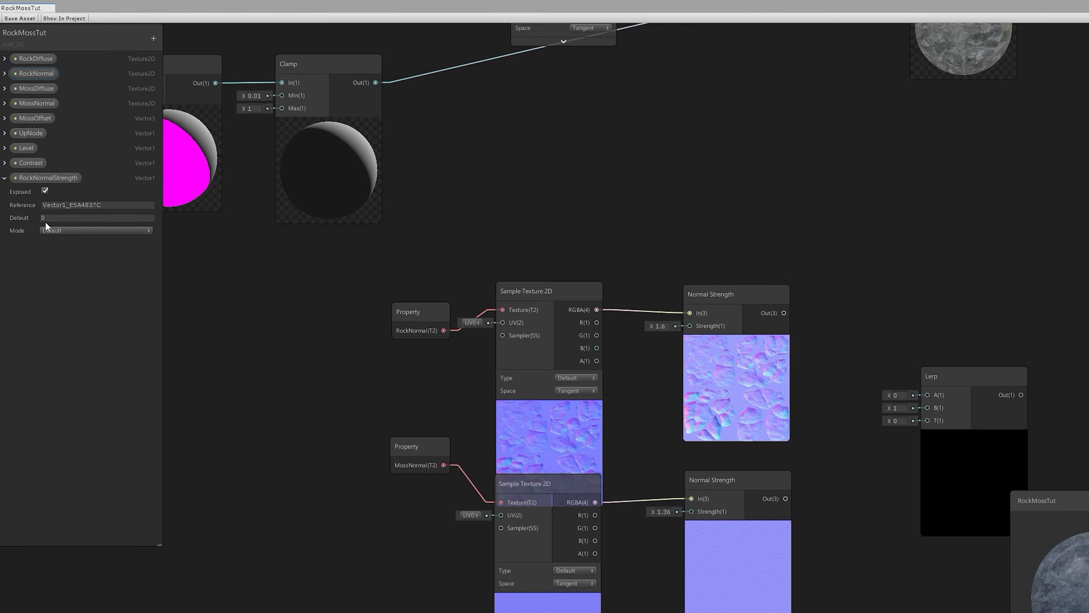
pyautogui.write('1')
# Add a RockNormalStrength node, connect it to the upper Normal Strength node's Strength input, and list the property below RockDiffuse
pyautogui.moveTo(43, 176); pyautogui.dragTo(620, 228)
pyautogui.click(5, 73)
pyautogui.moveTo(689, 255); pyautogui.dragTo(691, 325)
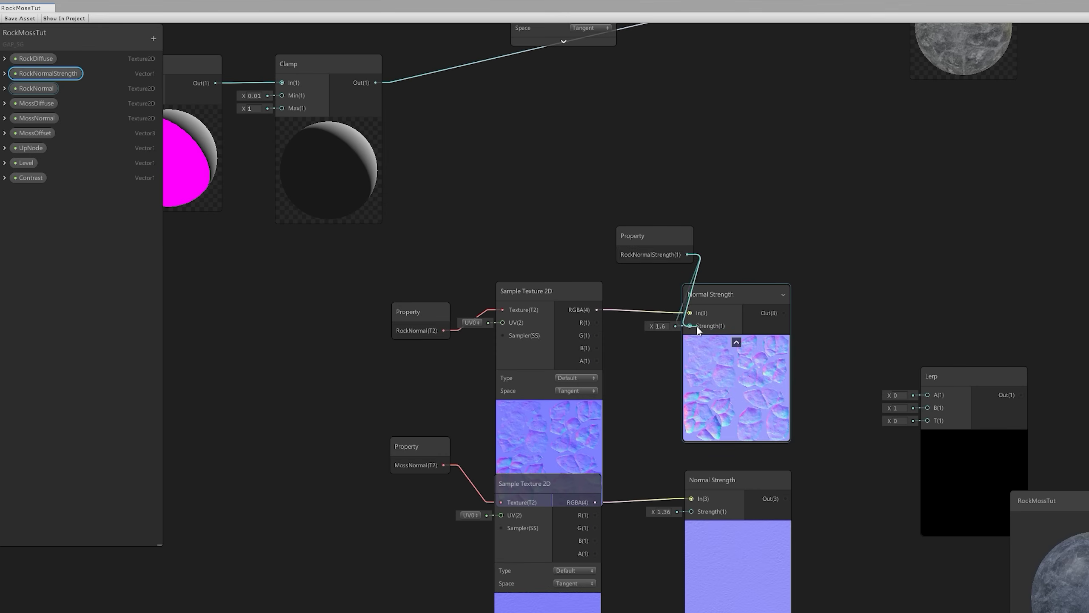
pyautogui.moveTo(659, 241); pyautogui.dragTo(638, 302)
# Create a Vector1 property named MossNormalStrength with a default value of 1
pyautogui.click(153, 38)
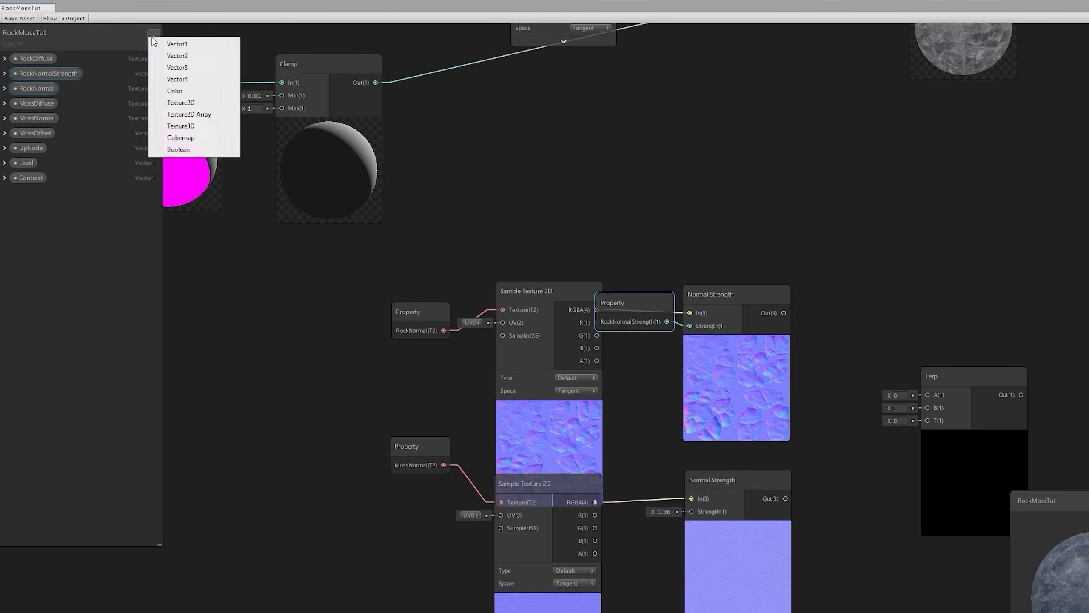
pyautogui.click(201, 42)
pyautogui.write('Mos')
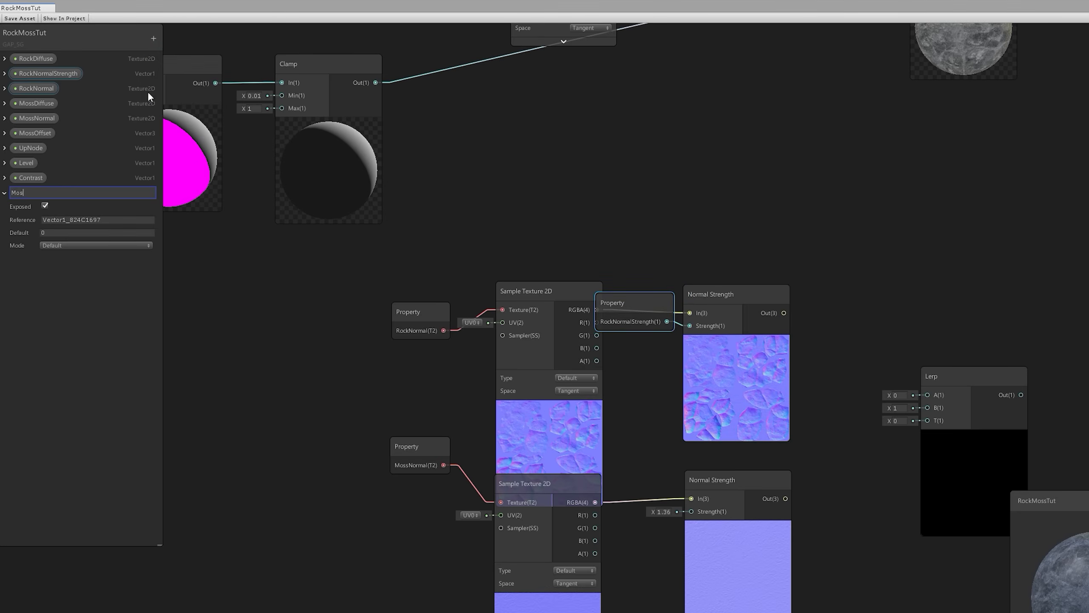
pyautogui.write('sNormalStrength')
pyautogui.press('Return')
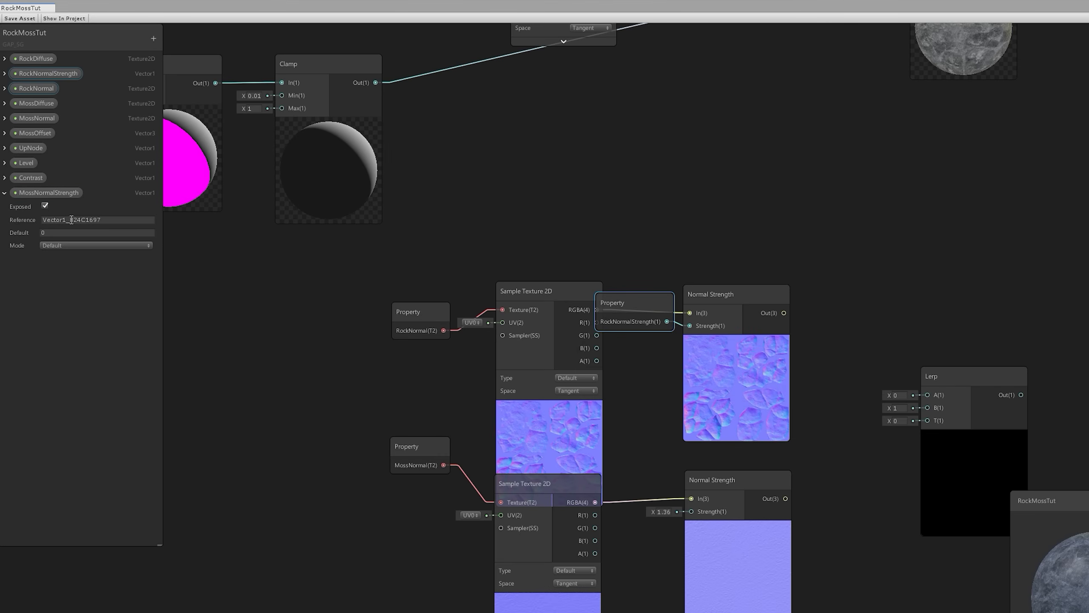
pyautogui.click(63, 231)
pyautogui.write('1')
# List MossNormalStrength above MossNormal and connect its property node to the lower Normal Strength node's Strength input
pyautogui.moveTo(49, 190); pyautogui.dragTo(59, 114)
pyautogui.moveTo(606, 439); pyautogui.dragTo(689, 509)
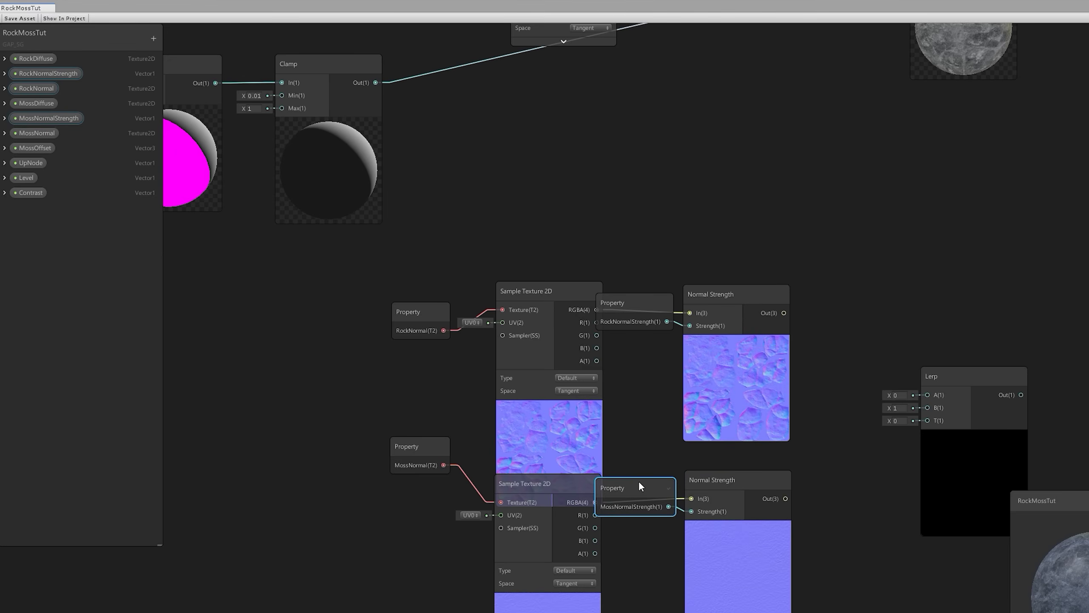
# Connect the rock and moss Normal Strength outputs to the lower Lerp's A and B, and the Clamp output to its T
pyautogui.moveTo(718, 482); pyautogui.dragTo(697, 304, button='middle')
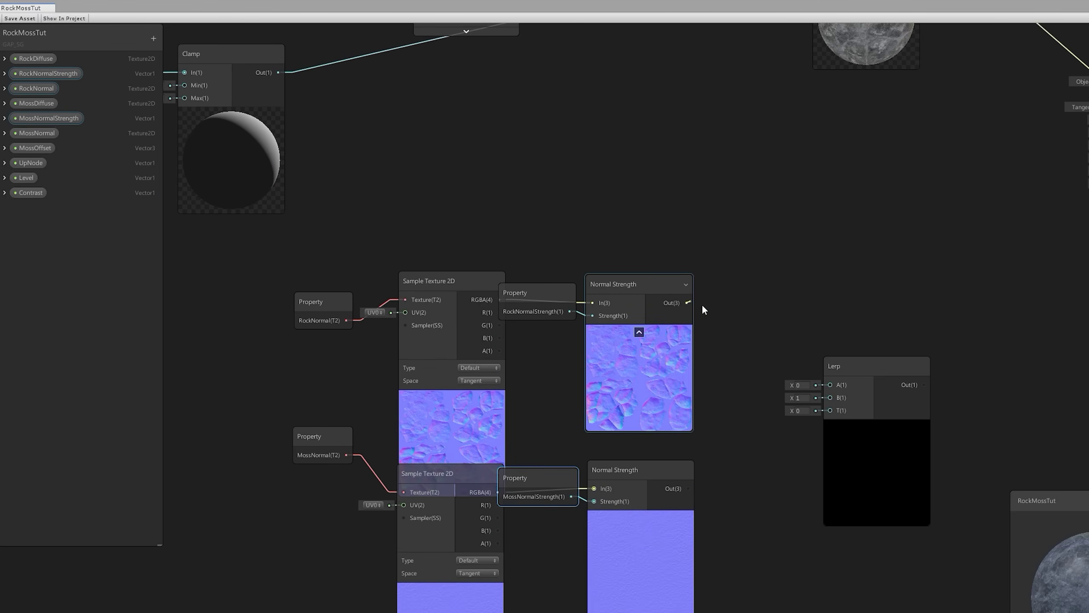
pyautogui.moveTo(687, 303); pyautogui.dragTo(831, 385)
pyautogui.moveTo(688, 488); pyautogui.dragTo(834, 397)
pyautogui.scroll(-3, 832, 369)
pyautogui.moveTo(799, 334); pyautogui.dragTo(800, 372, button='middle')
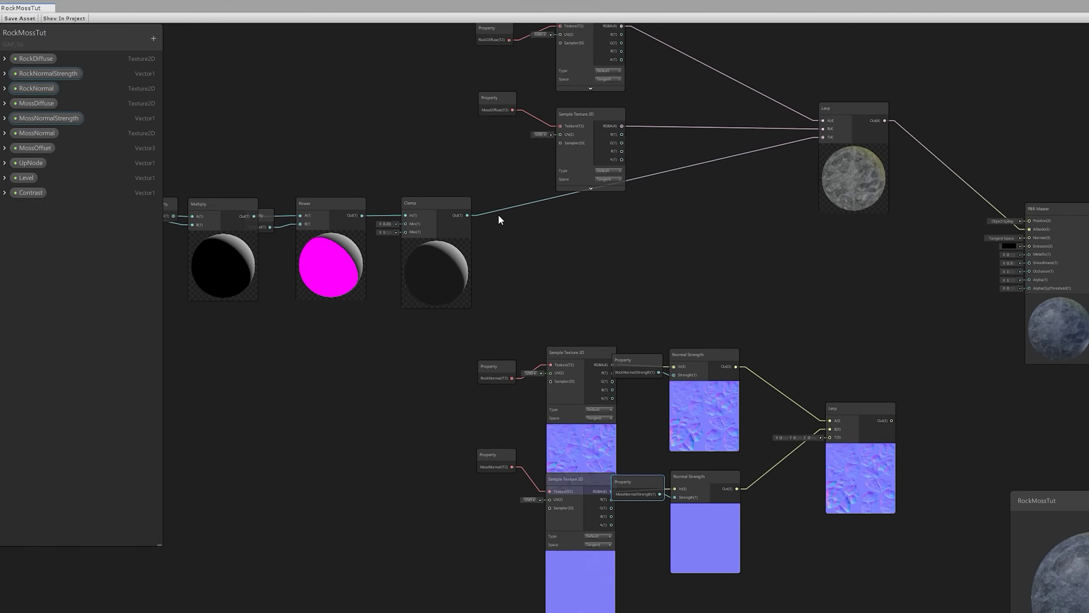
pyautogui.moveTo(467, 215); pyautogui.dragTo(834, 442)
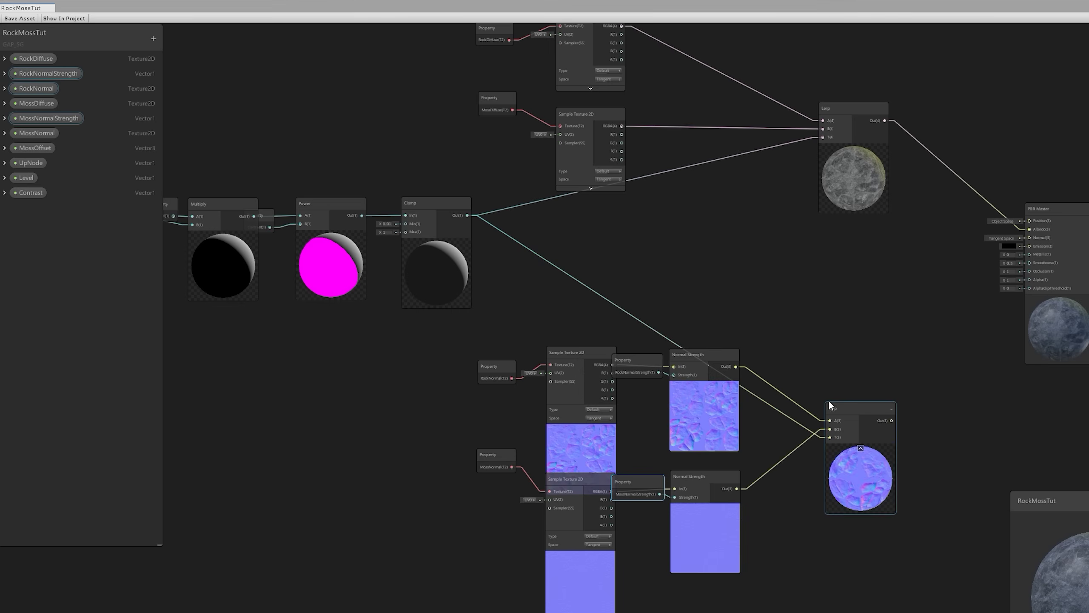
# Connect the normal Lerp's output to the Normal input of the PBR Master node
pyautogui.moveTo(828, 328); pyautogui.dragTo(678, 403, button='middle')
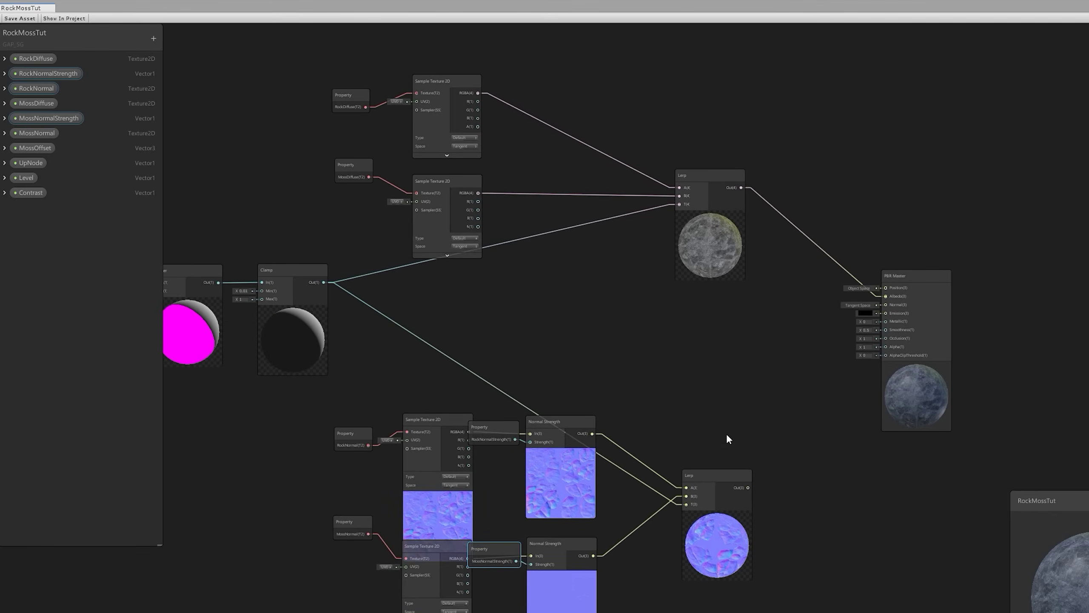
pyautogui.click(728, 473)
pyautogui.moveTo(729, 472); pyautogui.dragTo(700, 473, button='middle')
pyautogui.moveTo(715, 486); pyautogui.dragTo(856, 305)
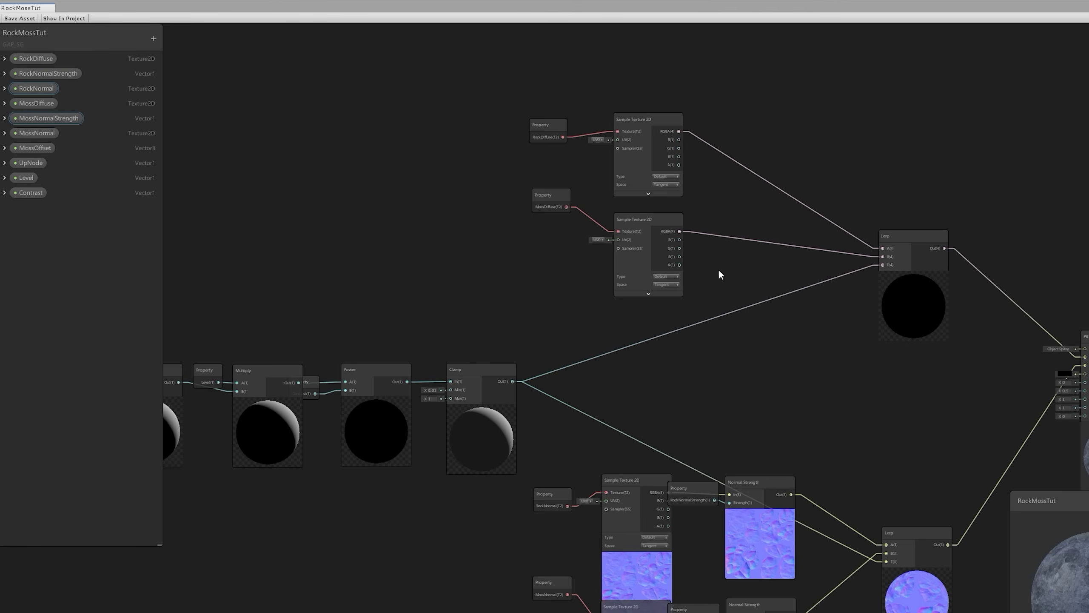
# Duplicate the two diffuse Sample Texture 2D nodes below the originals and collapse the previews of the normal nodes to make room
pyautogui.moveTo(648, 149); pyautogui.dragTo(652, 294)
pyautogui.hotkey('ctrl', 'd')
pyautogui.click(711, 438)
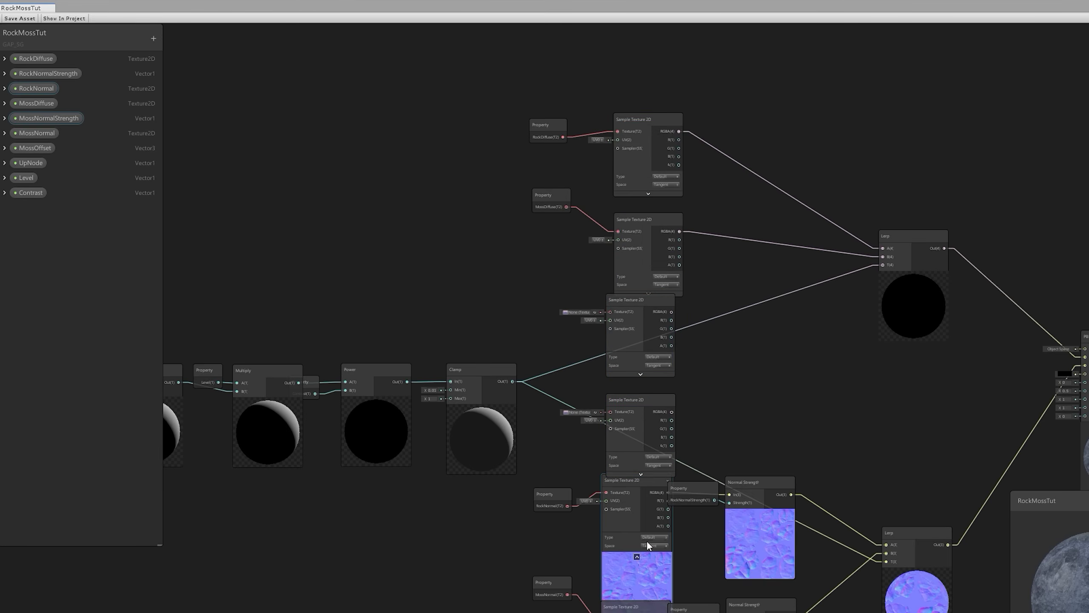
pyautogui.click(638, 557)
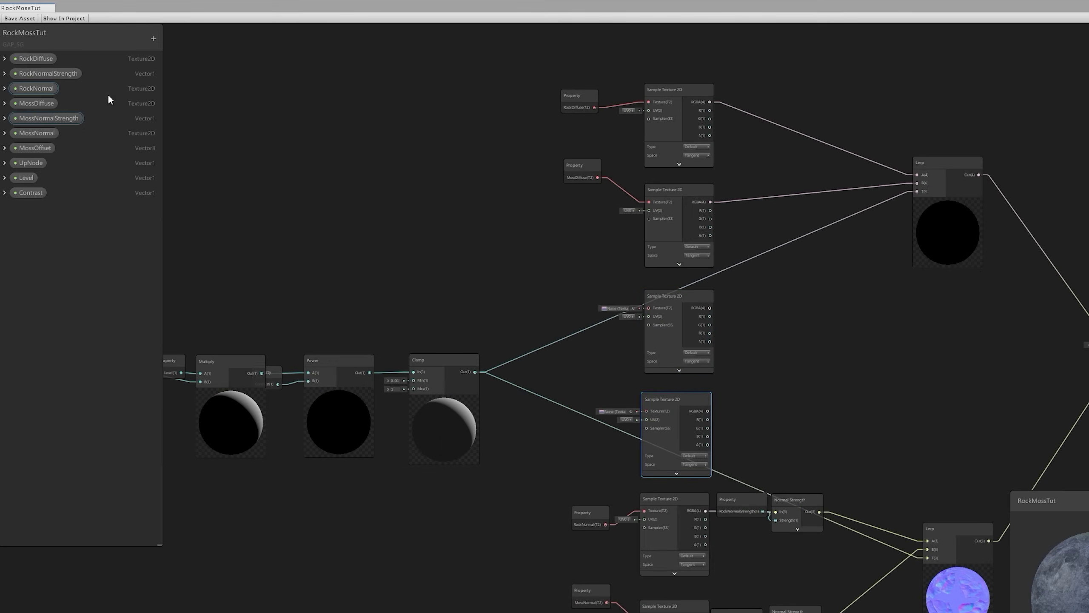
# Create a Texture2D property named RockGloss and list it directly below RockNormal
pyautogui.click(154, 39)
pyautogui.click(167, 102)
pyautogui.write('Roc')
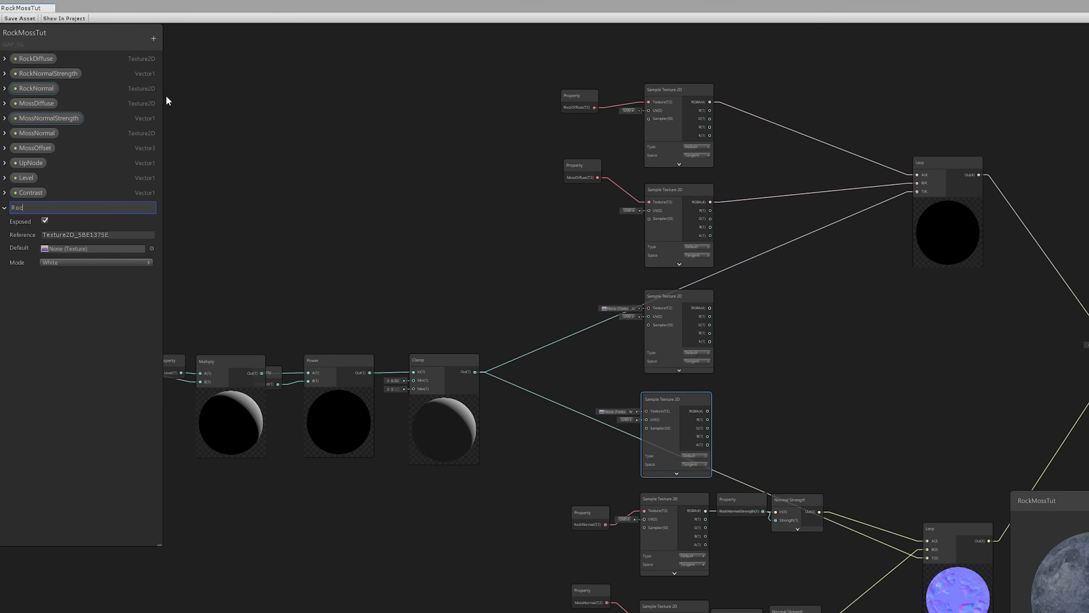
pyautogui.write('kGloss')
pyautogui.press('Return')
pyautogui.moveTo(30, 205); pyautogui.dragTo(51, 102)
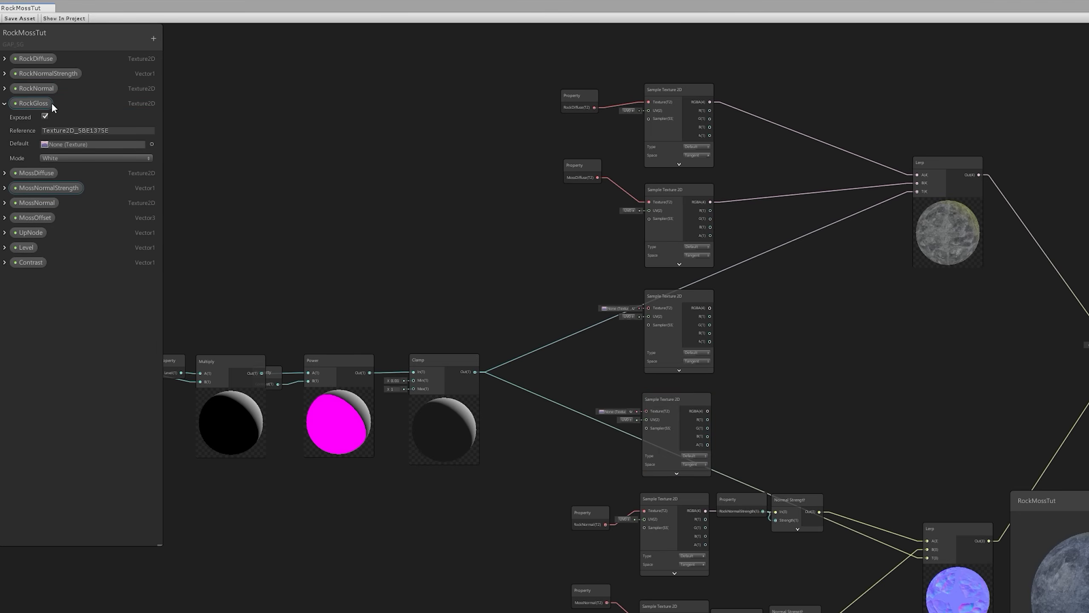
# Set RockGloss's default texture to Stones_01_Atlas_Diffuse_01
pyautogui.click(152, 144)
pyautogui.write('sto')
pyautogui.doubleClick(392, 232)
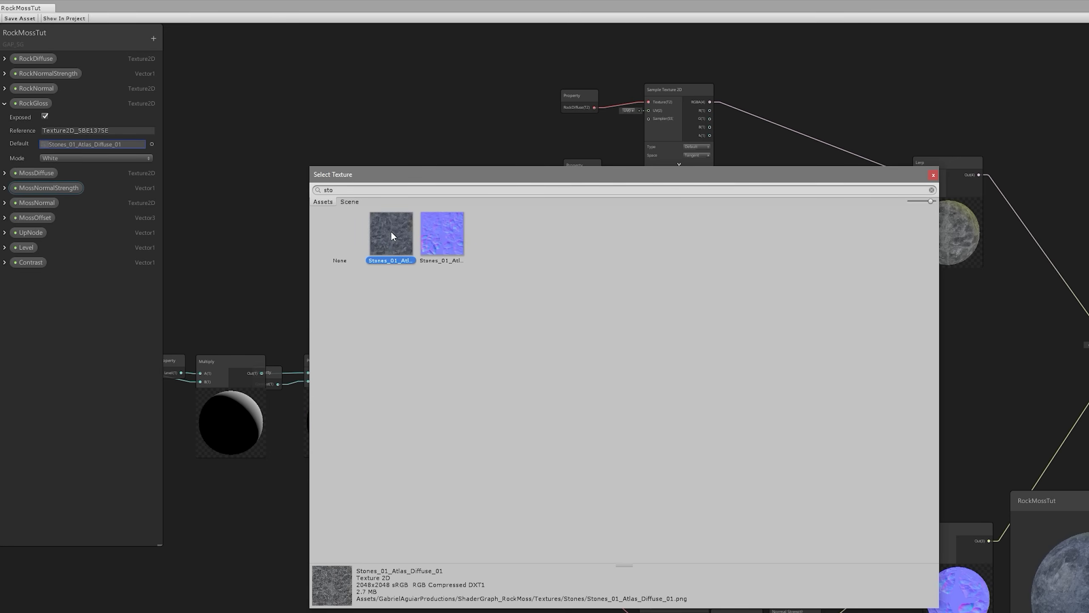
pyautogui.click(4, 103)
# Create a Texture2D property named MossGloss and list it directly below MossNormal
pyautogui.click(153, 38)
pyautogui.click(208, 101)
pyautogui.write('MossGloss')
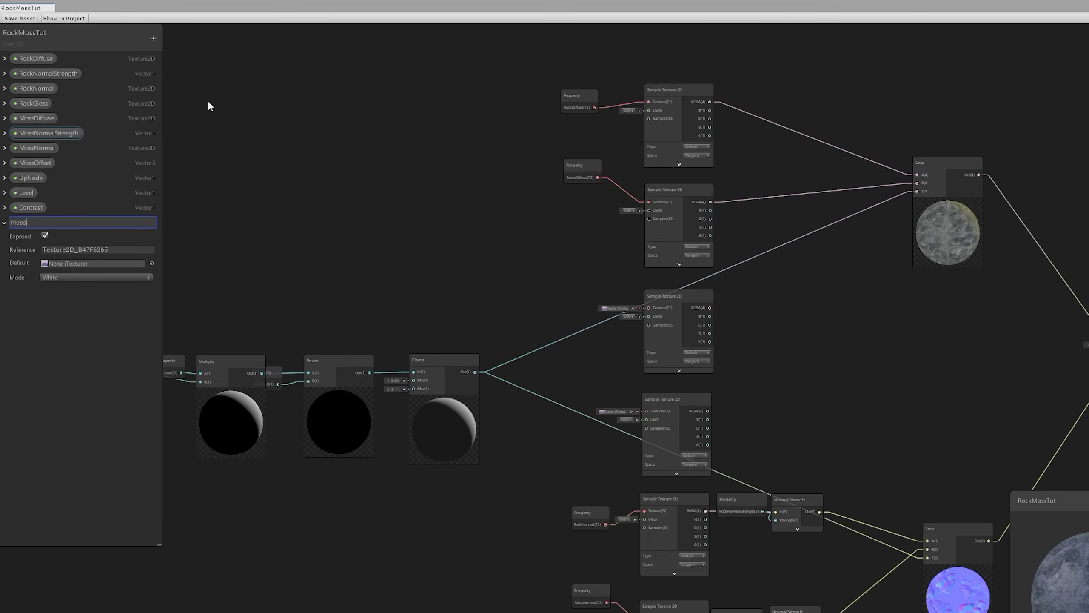
pyautogui.press('Return')
pyautogui.moveTo(25, 222); pyautogui.dragTo(42, 153)
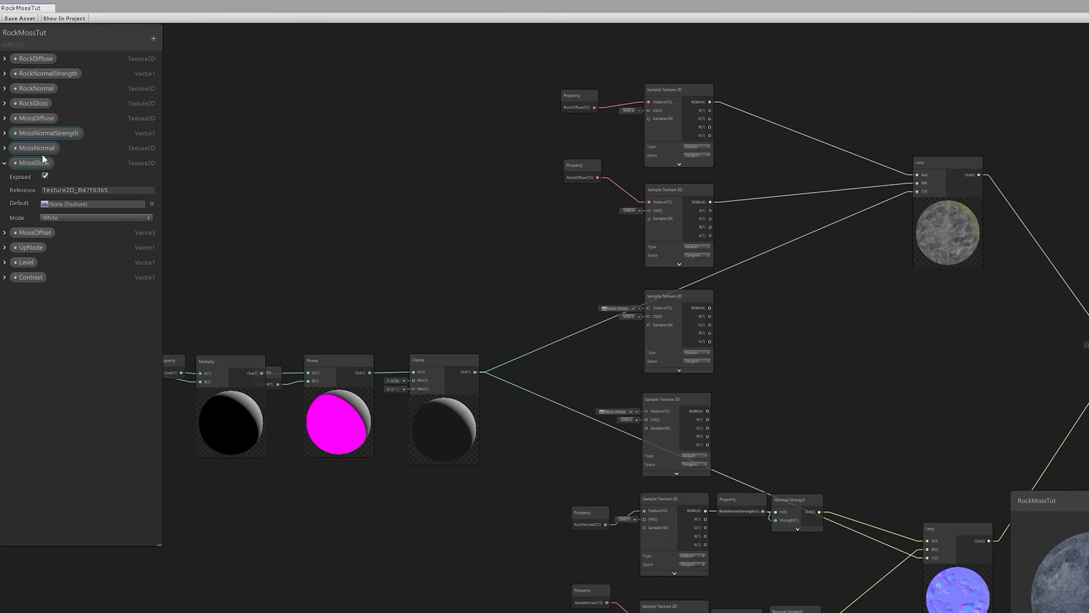
# Set MossGloss's default texture to the grey TexturesCom_Moss0240_4_seamless map
pyautogui.click(152, 203)
pyautogui.write('moss')
pyautogui.doubleClick(399, 241)
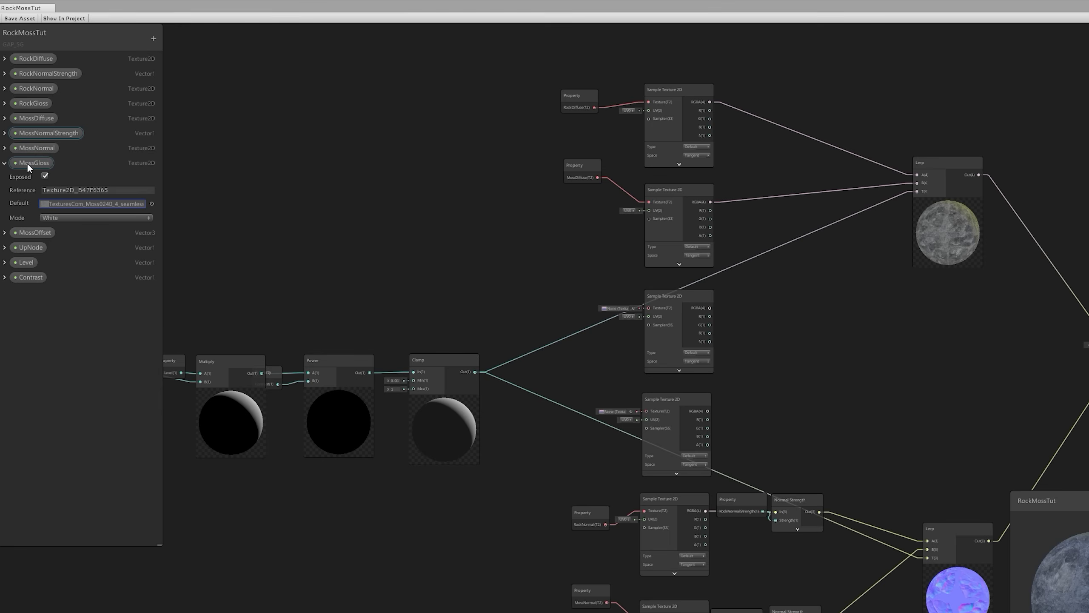
# Add MossGloss and RockGloss property nodes and connect them to the Texture inputs of the lower and upper new samplers
pyautogui.moveTo(40, 168); pyautogui.dragTo(597, 404)
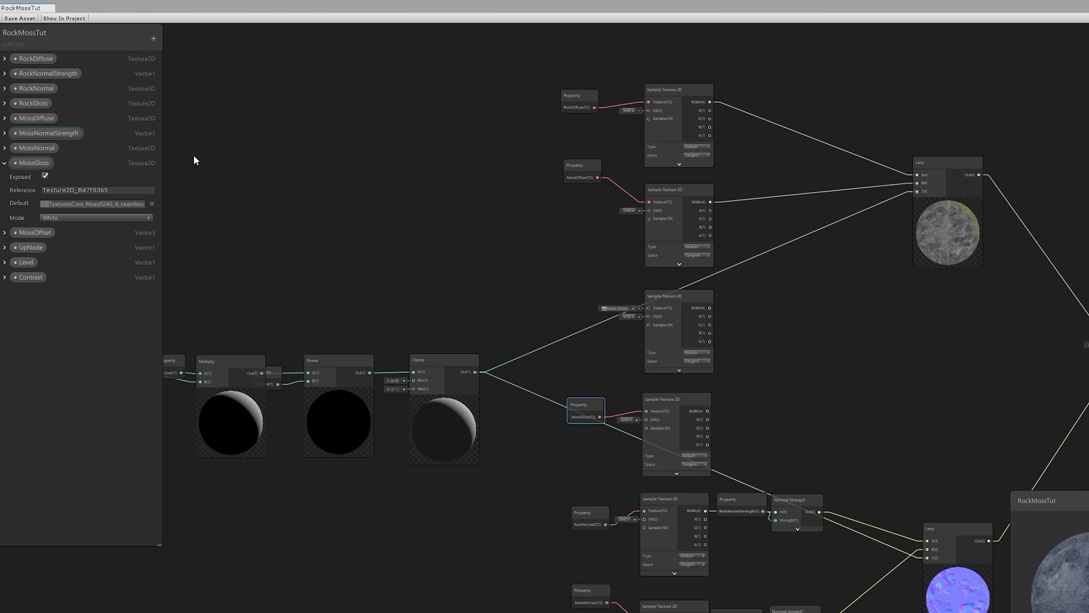
pyautogui.moveTo(34, 103); pyautogui.dragTo(650, 308)
pyautogui.scroll(-3, 601, 326)
pyautogui.scroll(3, 803, 254)
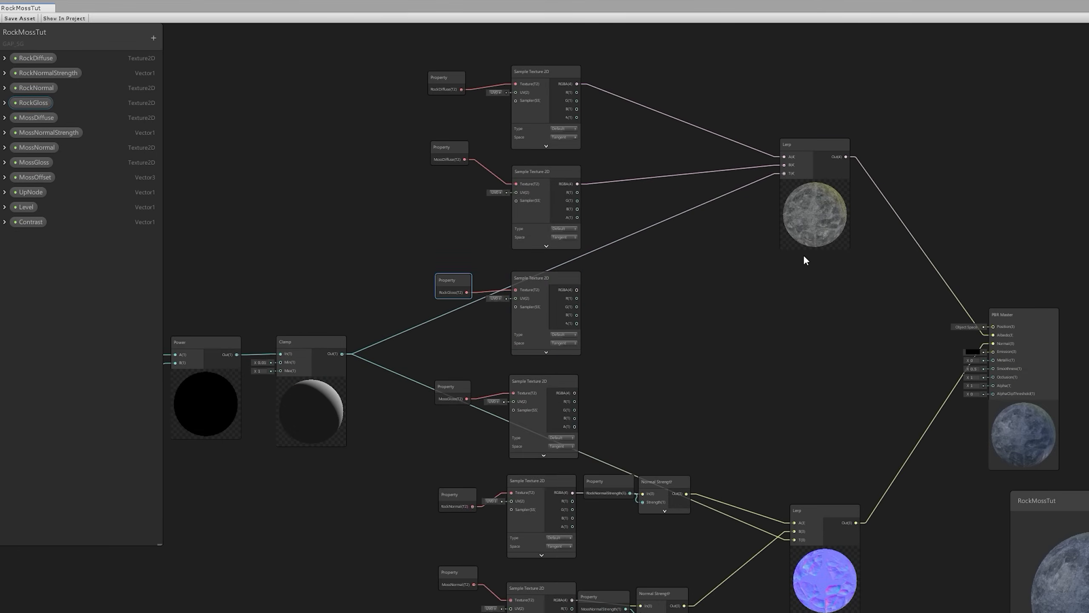
# Duplicate the diffuse Lerp node and place the copy between the diffuse and normal Lerp nodes
pyautogui.click(803, 253)
pyautogui.hotkey('ctrl', 'd')
pyautogui.moveTo(814, 189); pyautogui.dragTo(805, 350)
# Connect the RockGloss and MossGloss samplers' RGBA outputs to the new Lerp's A and B, and the Clamp output to its T
pyautogui.moveTo(577, 290); pyautogui.dragTo(771, 331)
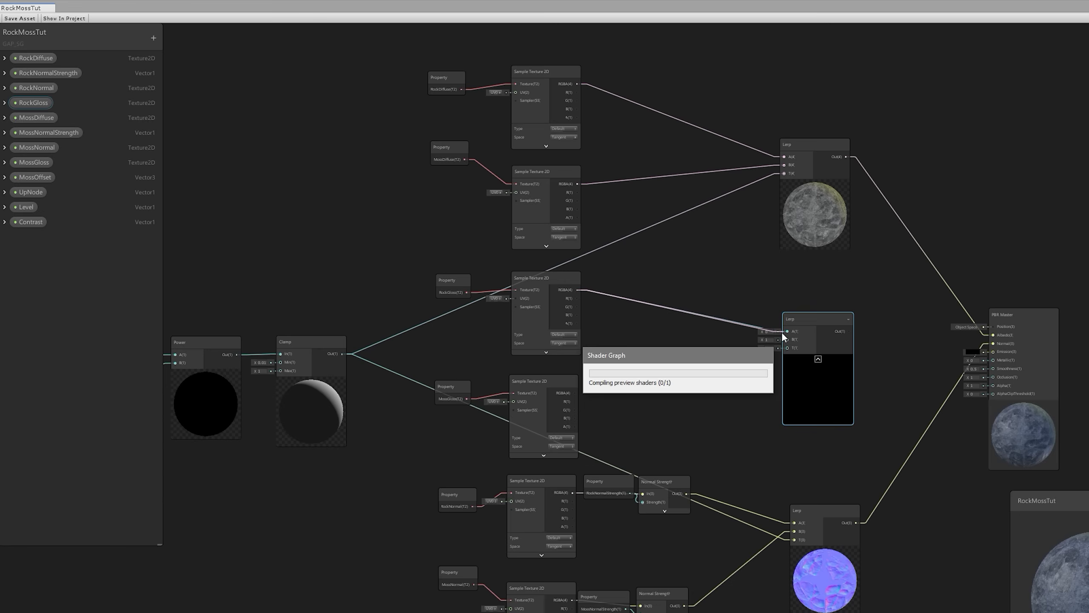
pyautogui.moveTo(575, 392); pyautogui.dragTo(793, 341)
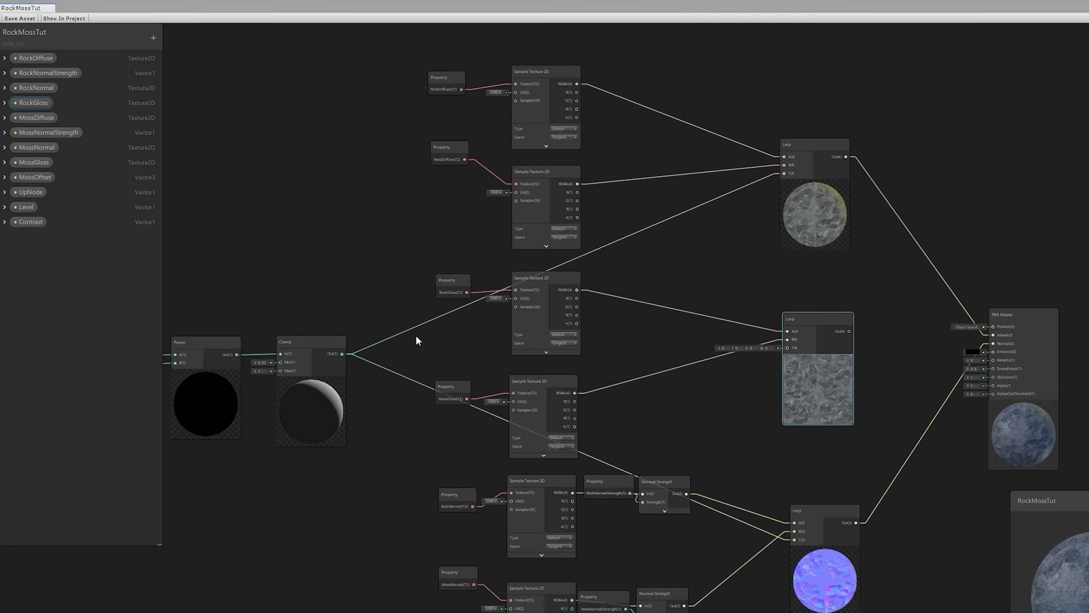
pyautogui.moveTo(343, 354); pyautogui.dragTo(791, 347)
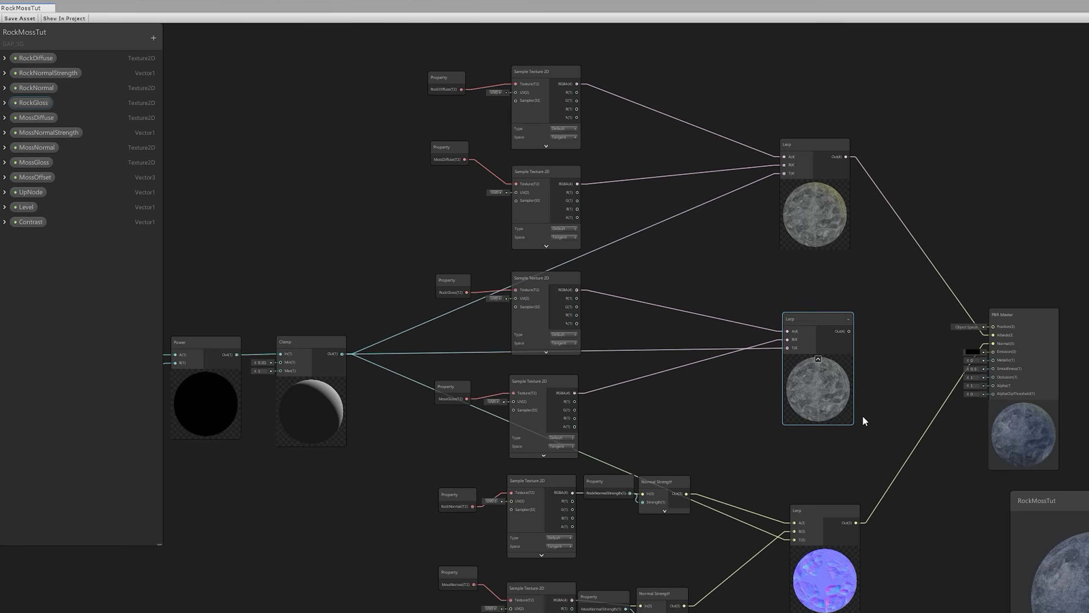
# Move the PBR Master node farther from the Lerp nodes to make room in the graph
pyautogui.moveTo(868, 414); pyautogui.dragTo(751, 427, button='middle')
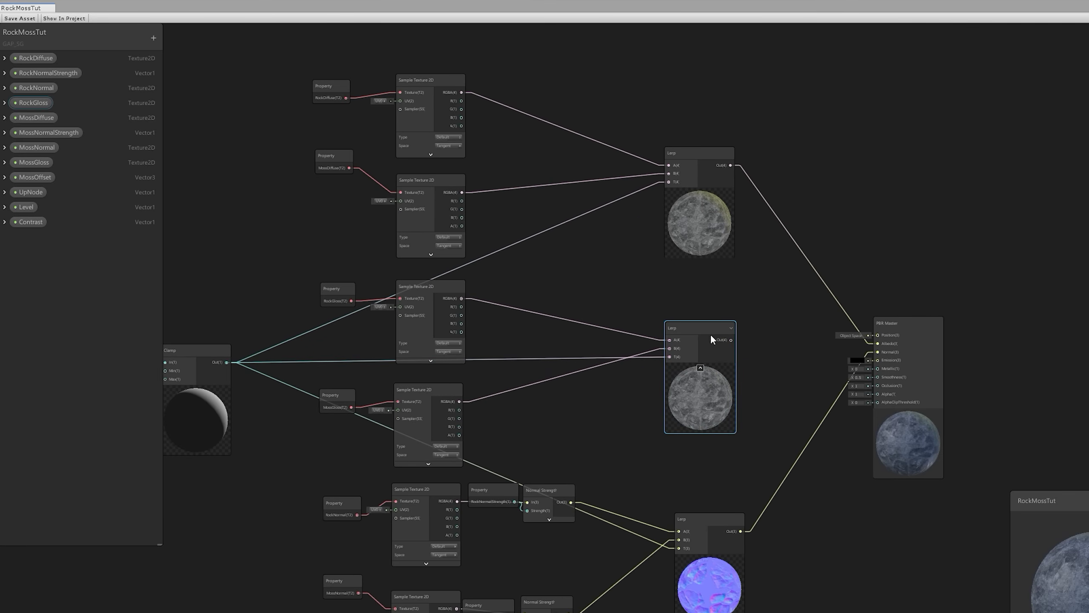
pyautogui.moveTo(764, 307); pyautogui.dragTo(719, 319, button='middle')
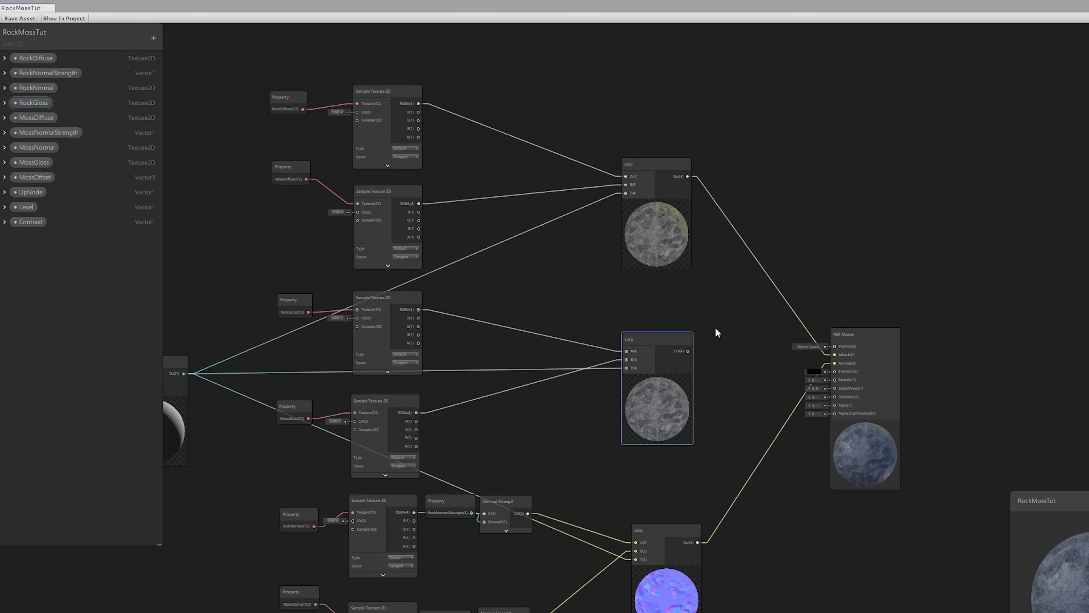
pyautogui.moveTo(868, 337); pyautogui.dragTo(941, 330)
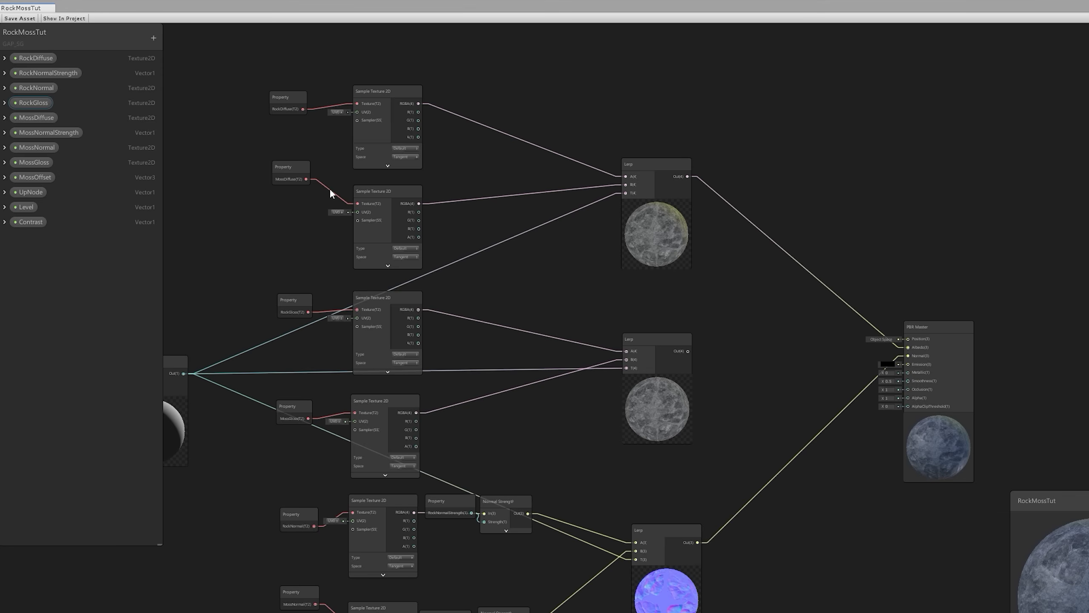
# Add a Multiply node beside the RockGloss sampler, connect the sampler's RGBA output to its A input, and collapse its preview
pyautogui.moveTo(503, 320); pyautogui.dragTo(564, 293, button='middle')
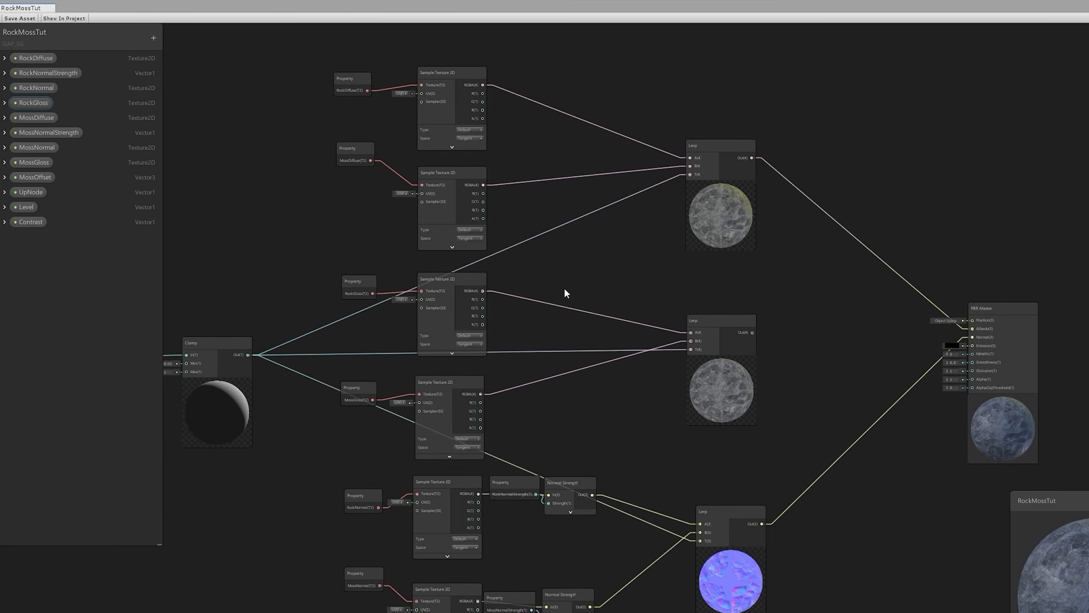
pyautogui.press('space')
pyautogui.write('multiply')
pyautogui.press('Return')
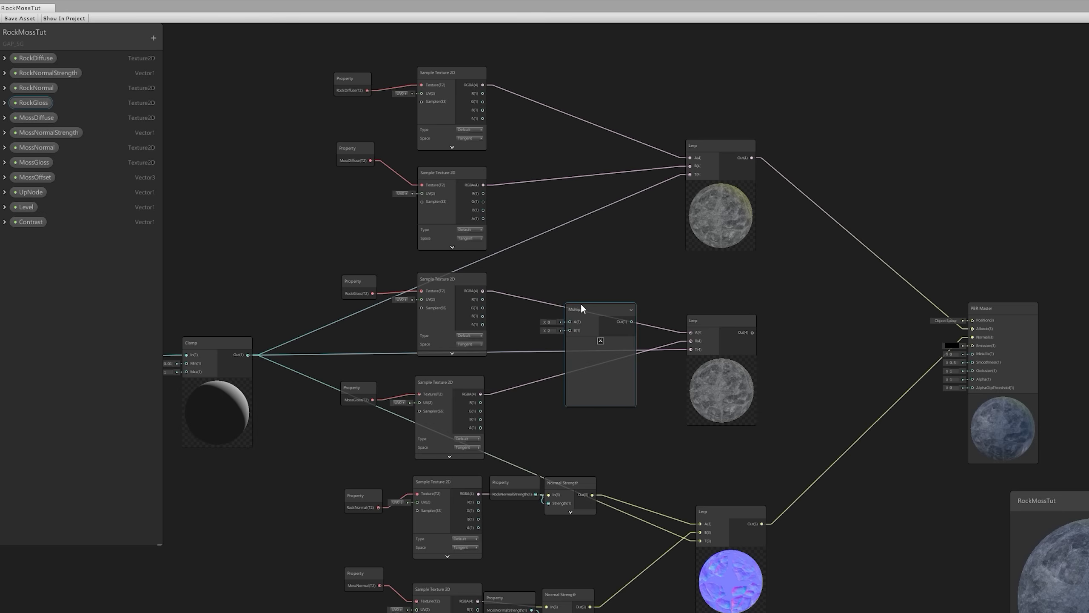
pyautogui.moveTo(482, 291); pyautogui.dragTo(597, 296)
pyautogui.click(609, 327)
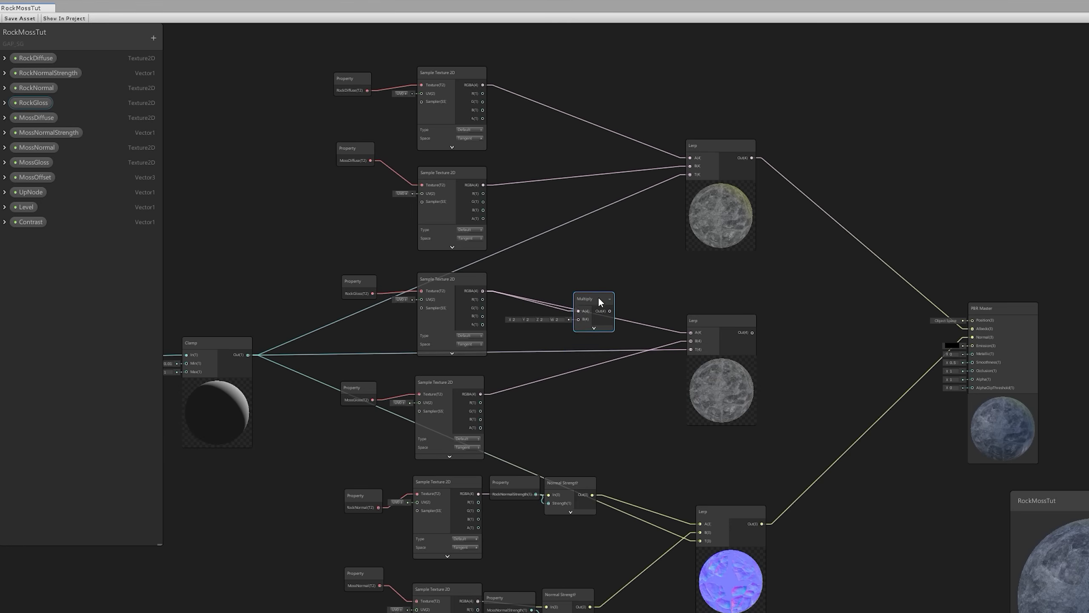
# Create a Vector1 property named RockGlossStrength with default 1 and place it directly above RockGloss in the property list
pyautogui.click(153, 38)
pyautogui.click(178, 43)
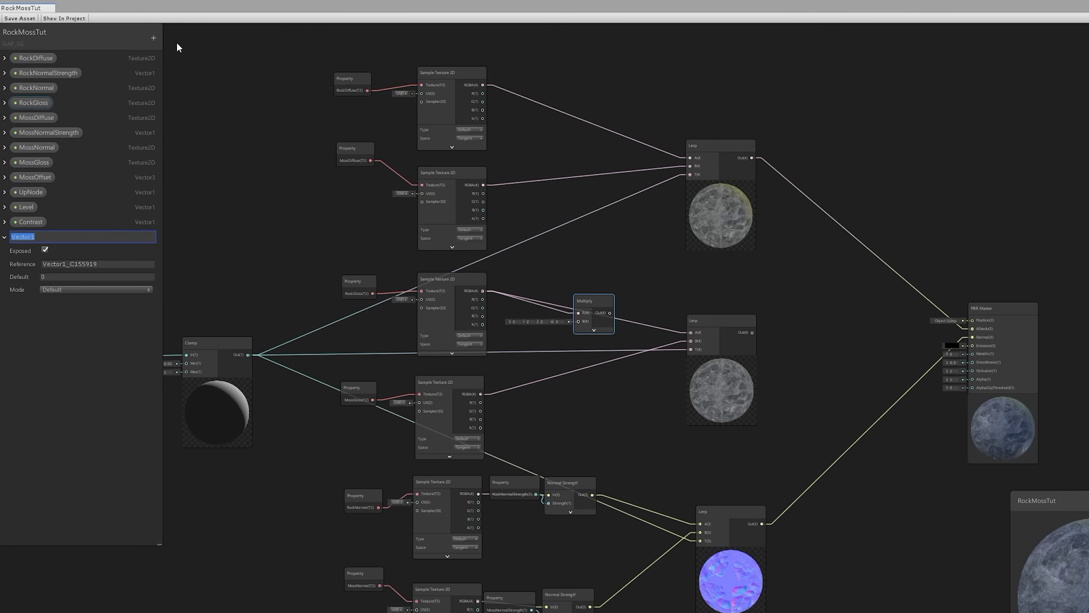
pyautogui.write('RockGlossStrength')
pyautogui.press('Return')
pyautogui.moveTo(47, 237); pyautogui.dragTo(58, 100)
pyautogui.click(57, 143)
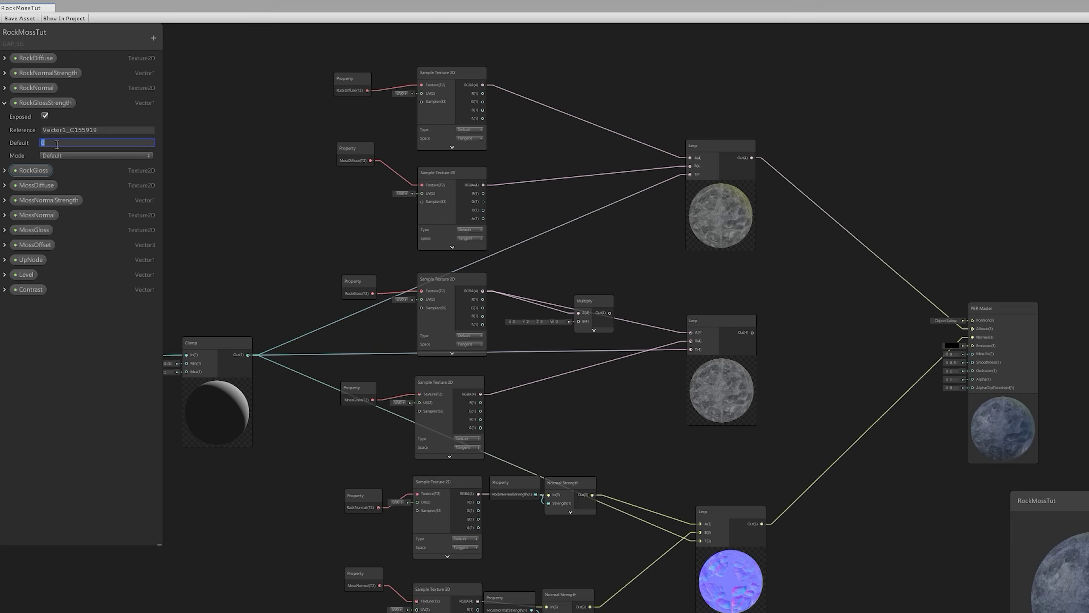
pyautogui.write('1')
pyautogui.click(4, 103)
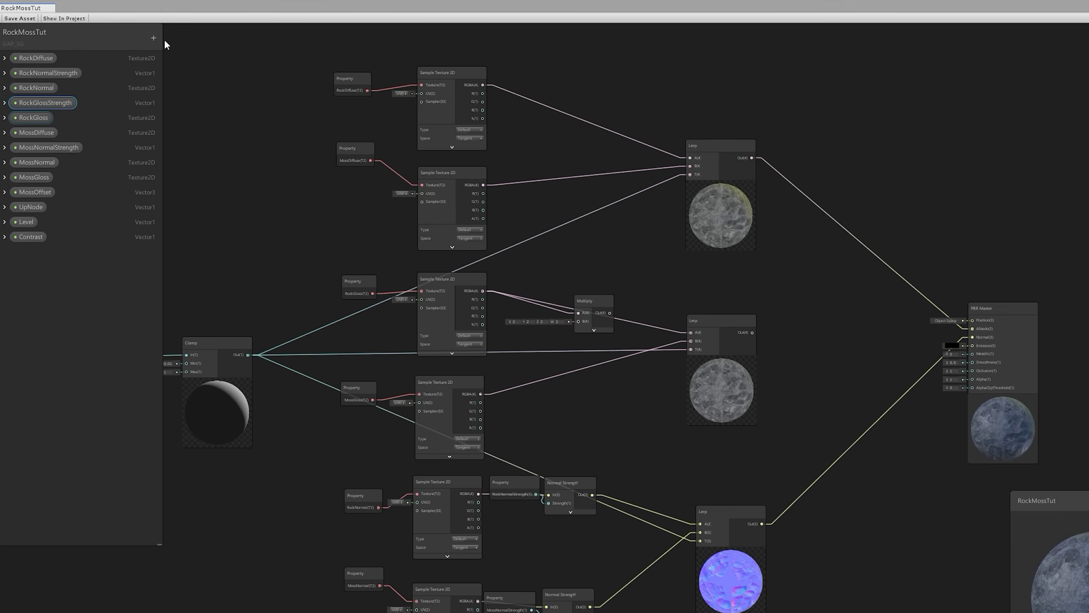
# Create a Vector1 property named MossGlossStrength with default 1 and place it directly above MossGloss in the property list
pyautogui.click(153, 37)
pyautogui.click(176, 47)
pyautogui.write('MossGlossStrength')
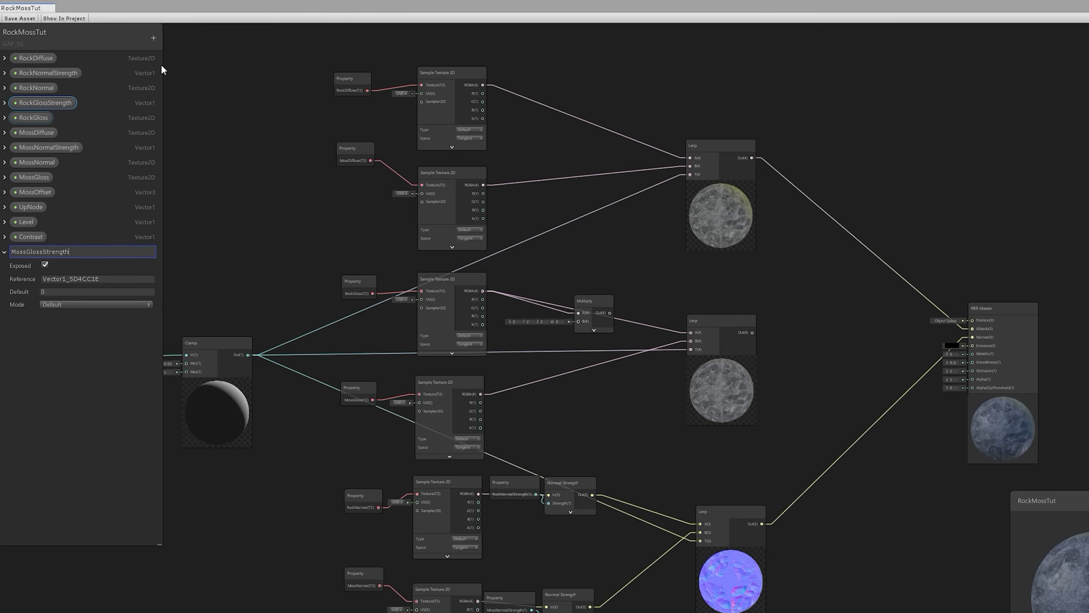
pyautogui.click(65, 292)
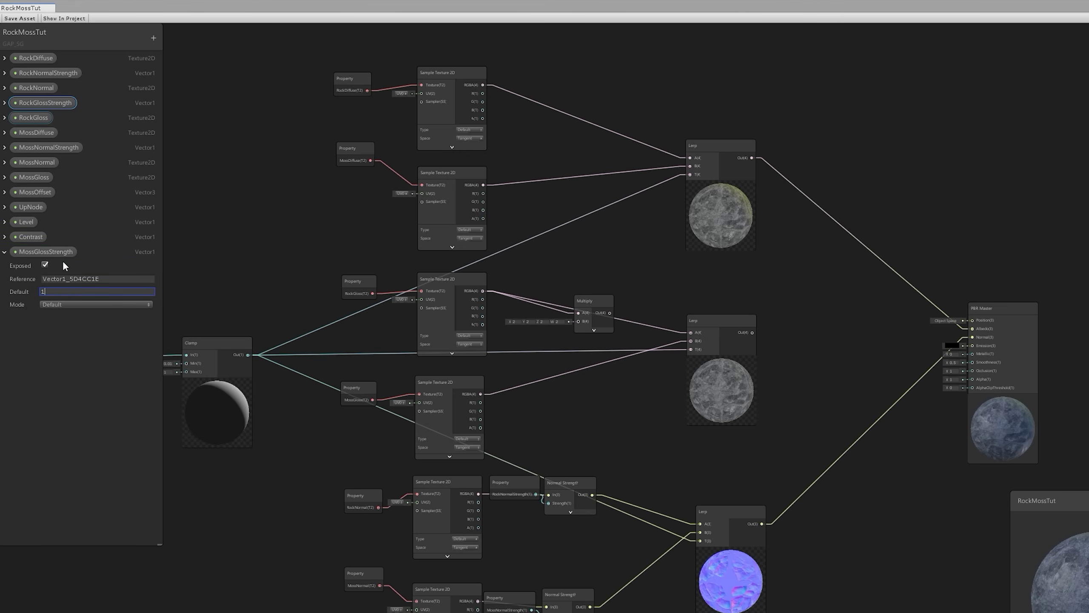
pyautogui.moveTo(42, 251); pyautogui.dragTo(54, 172)
pyautogui.click(4, 177)
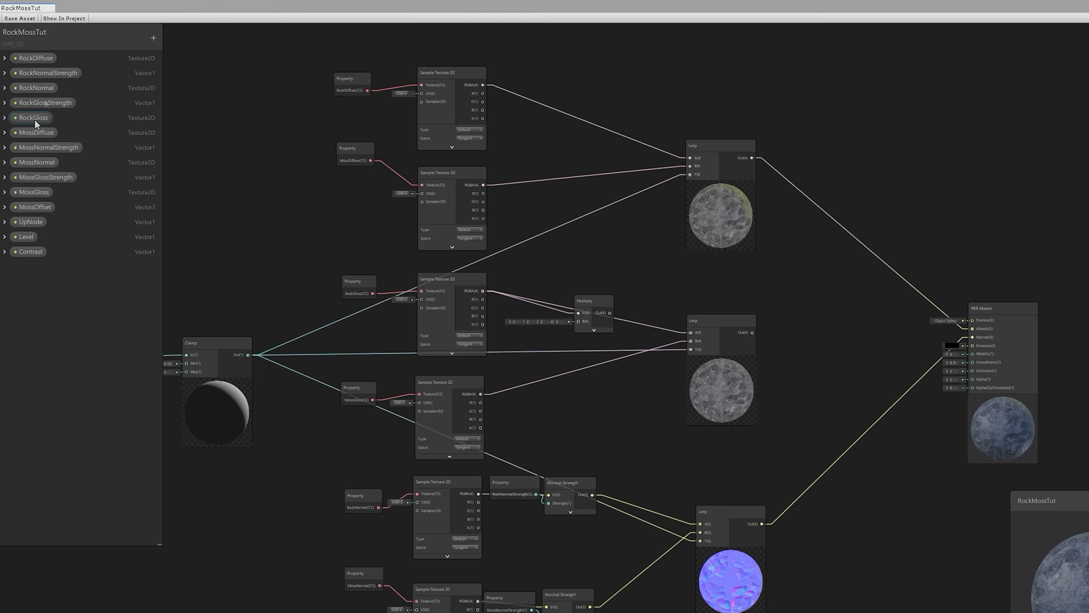
# Connect a RockGlossStrength property node to the Multiply's B input and the Multiply output to the gloss Lerp's A input
pyautogui.click(40, 103)
pyautogui.moveTo(578, 309); pyautogui.dragTo(690, 332)
# Multiply the MossGloss sampler by MossGlossStrength with a duplicated Multiply feeding the gloss Lerp's B, and connect that Lerp to the PBR Master's Smoothness
pyautogui.moveTo(45, 177); pyautogui.dragTo(583, 378)
pyautogui.click(591, 302)
pyautogui.hotkey('ctrl', 'd')
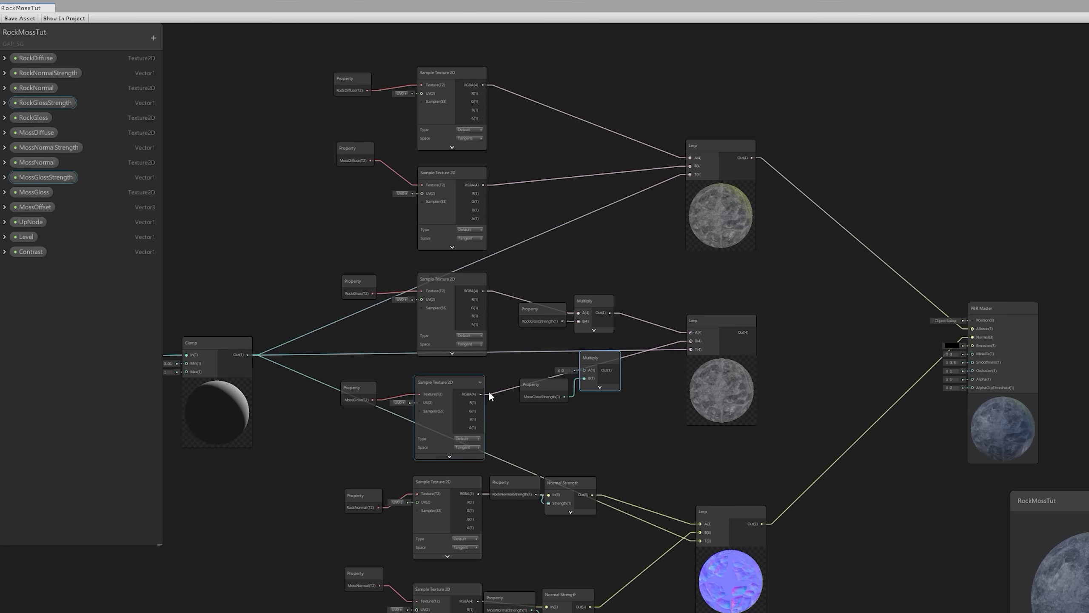
pyautogui.moveTo(481, 393); pyautogui.dragTo(977, 365)
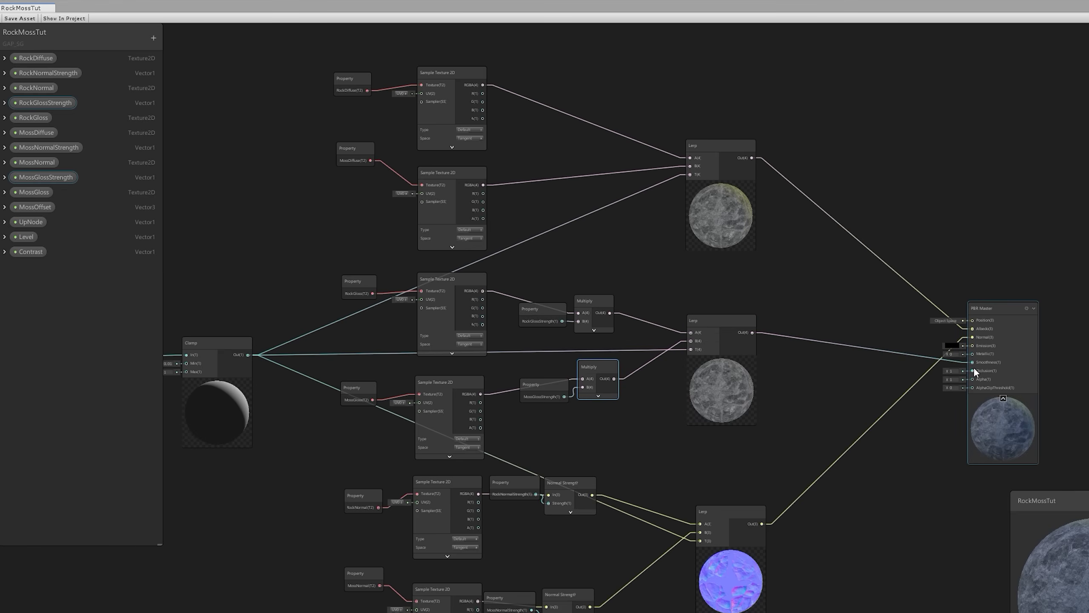
# Create a Vector1 property named Metallic at the start of the property list and connect its node to the PBR Master's Metallic input
pyautogui.moveTo(1060, 393); pyautogui.dragTo(984, 380, button='middle')
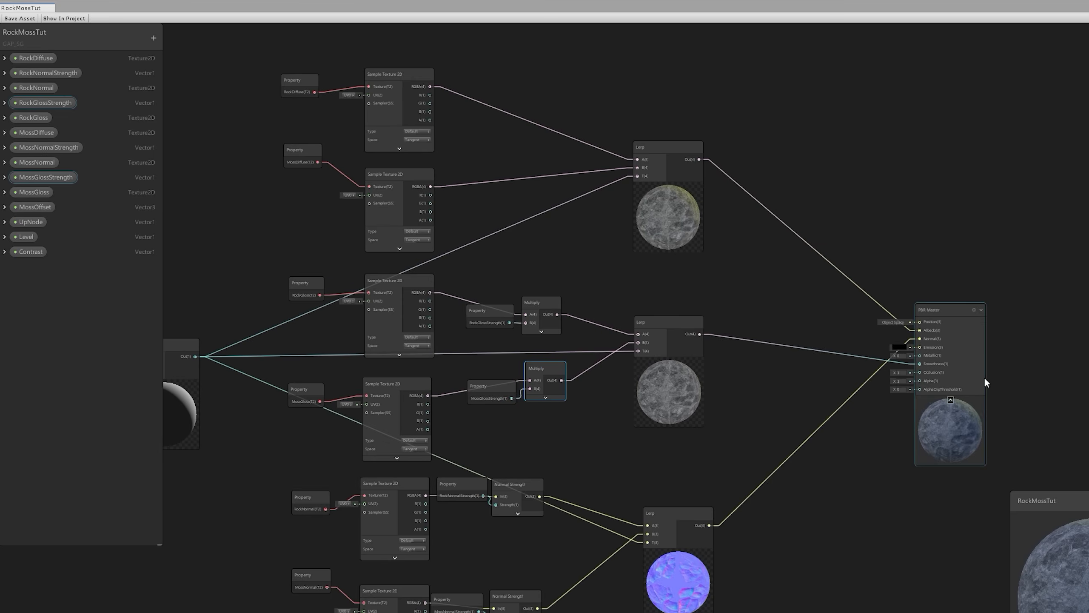
pyautogui.scroll(4, 985, 378)
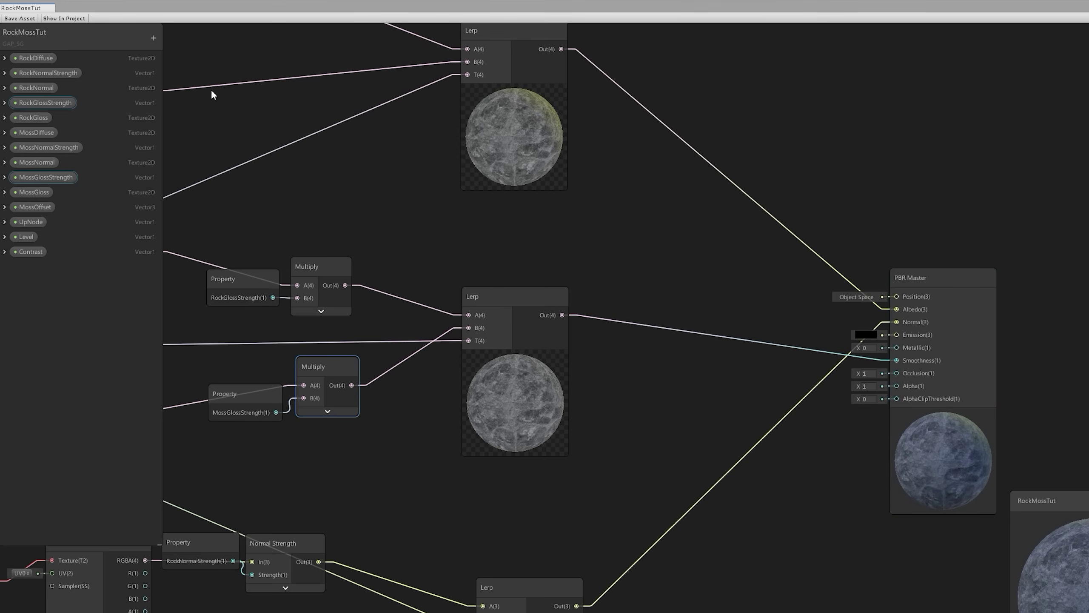
pyautogui.click(157, 42)
pyautogui.click(165, 48)
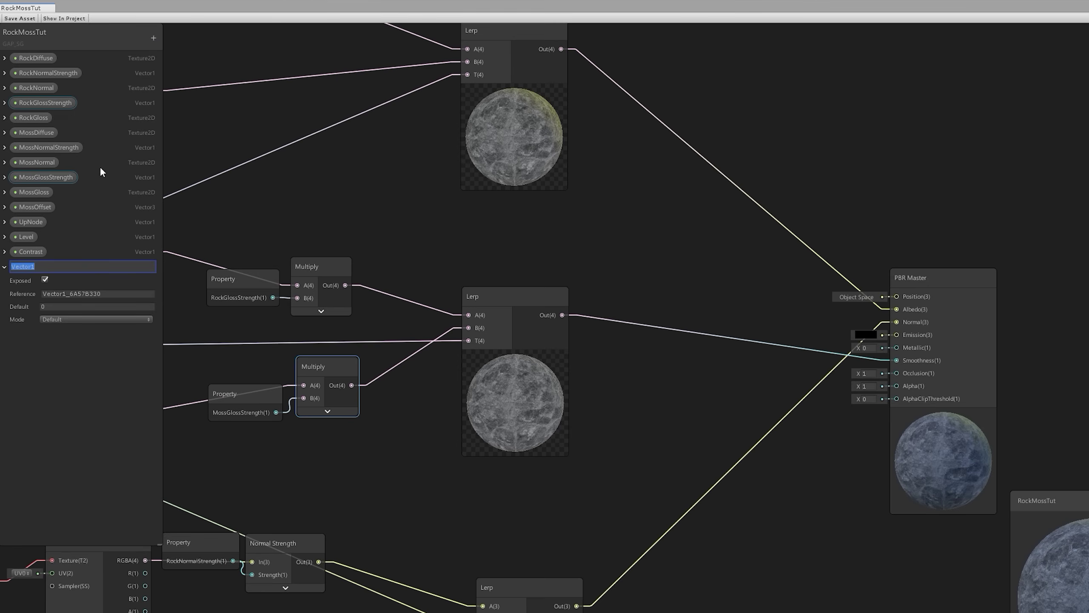
pyautogui.write('Metallic')
pyautogui.press('Return')
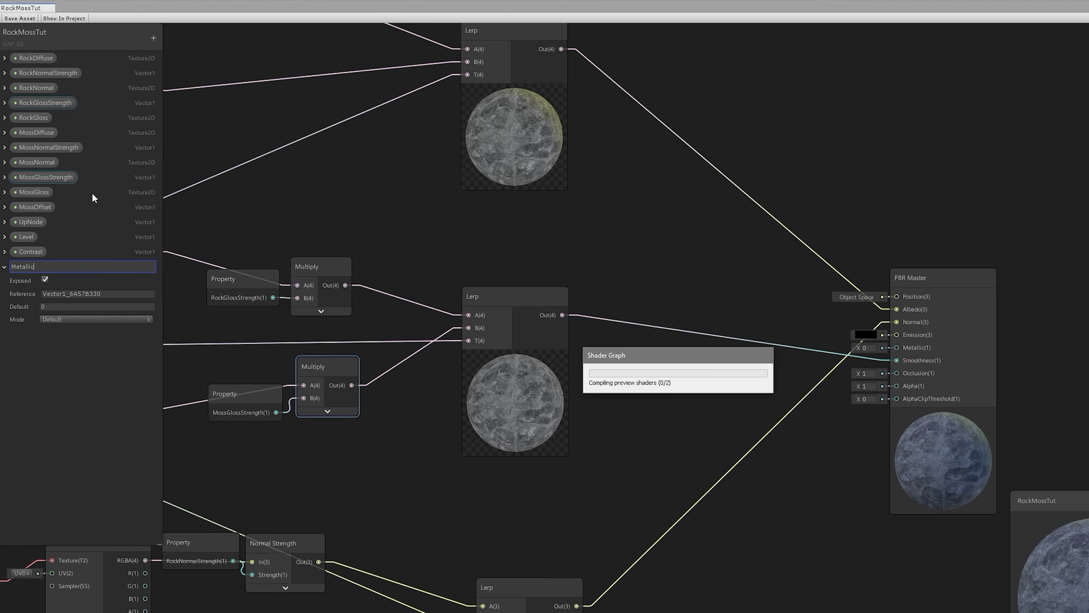
pyautogui.moveTo(28, 266); pyautogui.dragTo(897, 348)
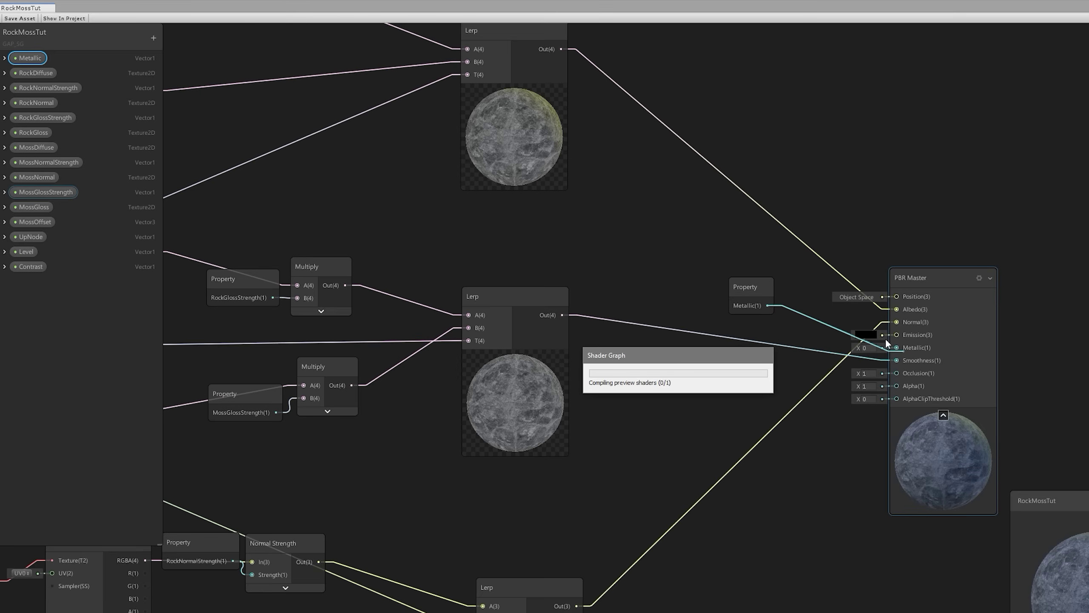
pyautogui.moveTo(761, 303); pyautogui.dragTo(838, 342)
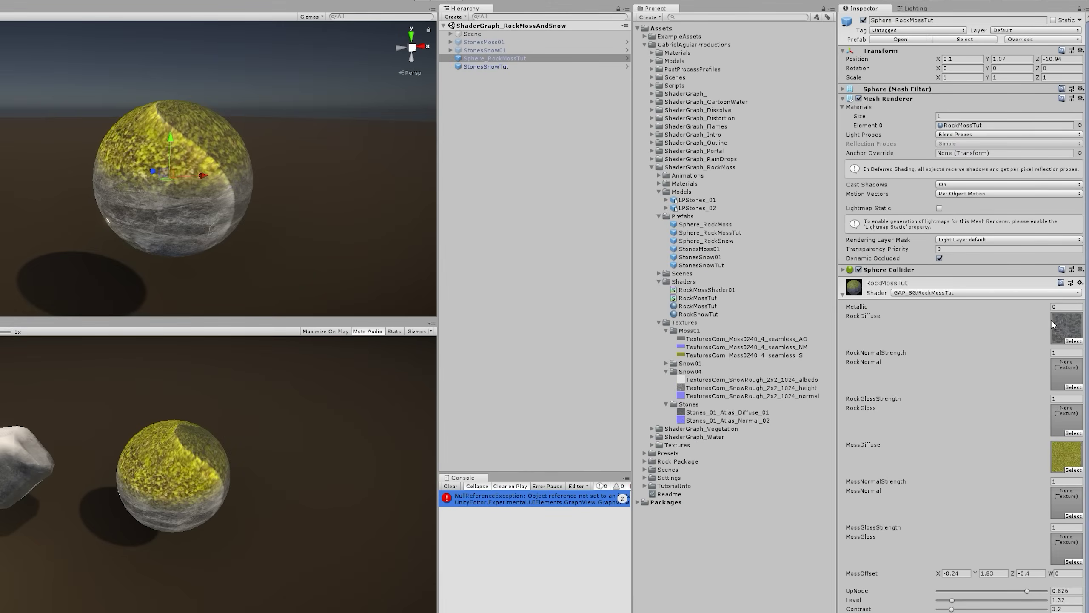
# Assign the RockMossTut material's Stones_01 normal and diffuse maps to RockNormal and RockGloss, and the Moss0240_4_seamless NM and AO maps to MossNormal and MossGloss
pyautogui.moveTo(721, 419); pyautogui.dragTo(1062, 426)
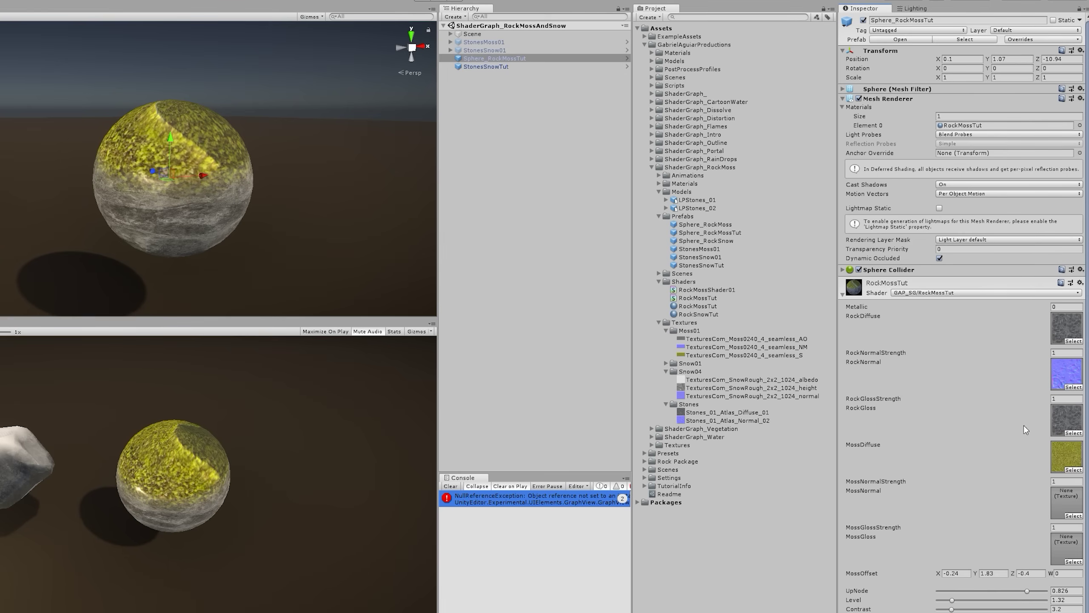
pyautogui.moveTo(777, 351); pyautogui.dragTo(1067, 502)
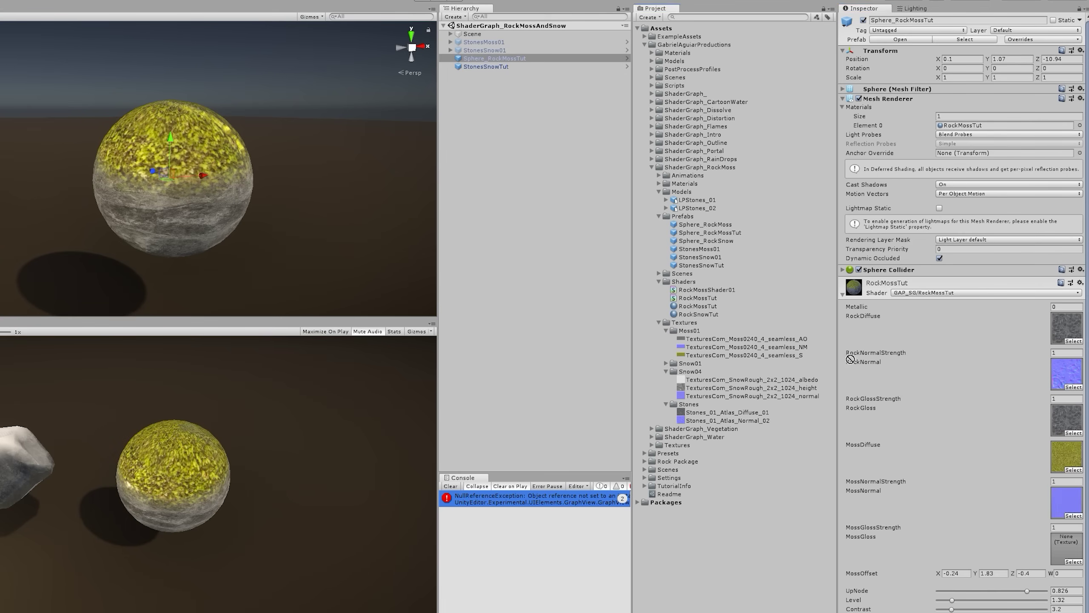
pyautogui.moveTo(744, 355); pyautogui.dragTo(1065, 550)
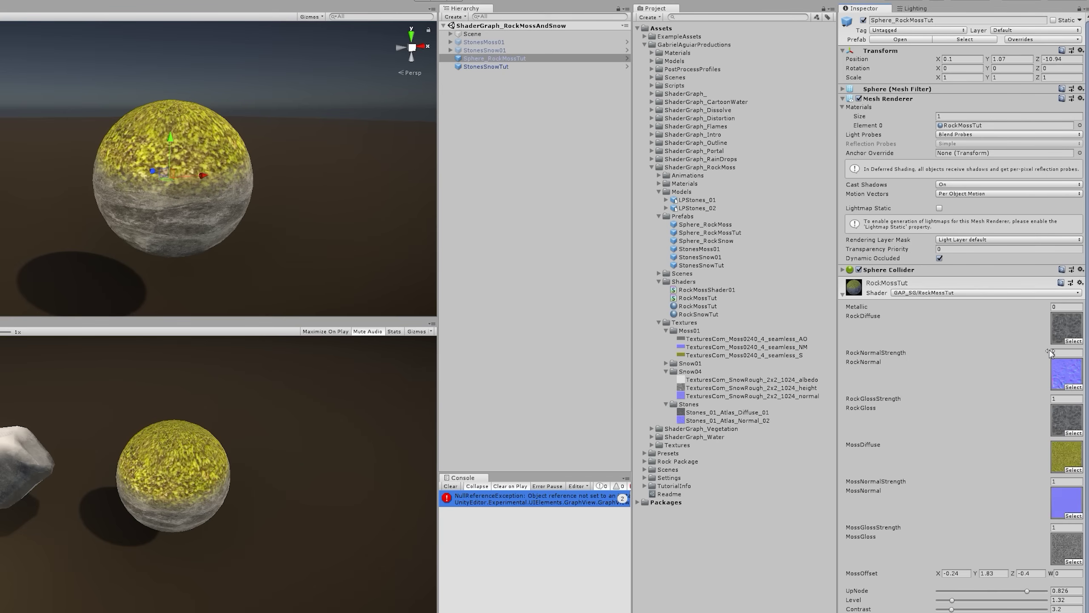
# Set RockNormalStrength to 2.51 and MossGlossStrength to 4.39 in the RockMossTut material, and try out its Metallic value
pyautogui.moveTo(1049, 352)
pyautogui.mouseDown()
pyautogui.moveTo(1018, 356)
pyautogui.moveTo(1088, 357)
pyautogui.mouseUp()
pyautogui.moveTo(64, 356); pyautogui.dragTo(26, 356)
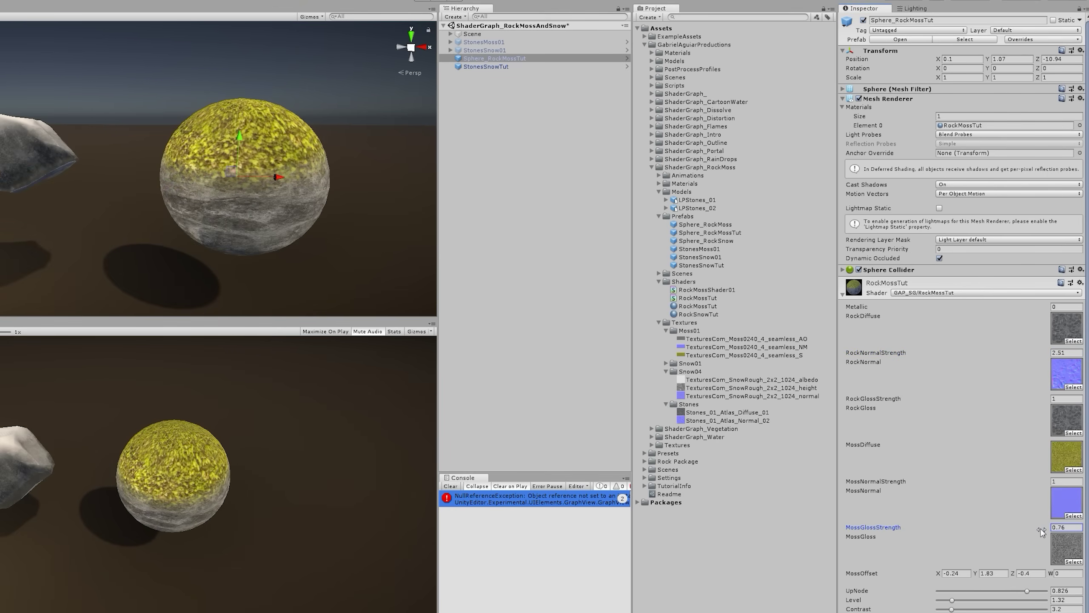
pyautogui.moveTo(1009, 529); pyautogui.dragTo(1084, 526)
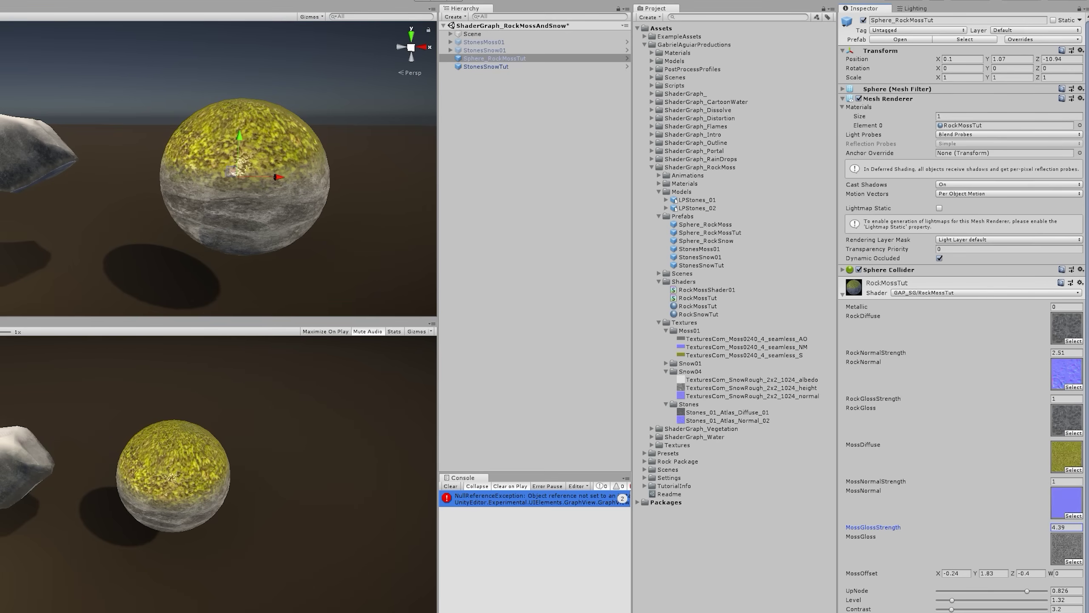
pyautogui.moveTo(17, 262); pyautogui.dragTo(194, 245, button='right')
pyautogui.moveTo(1005, 309); pyautogui.dragTo(1055, 309)
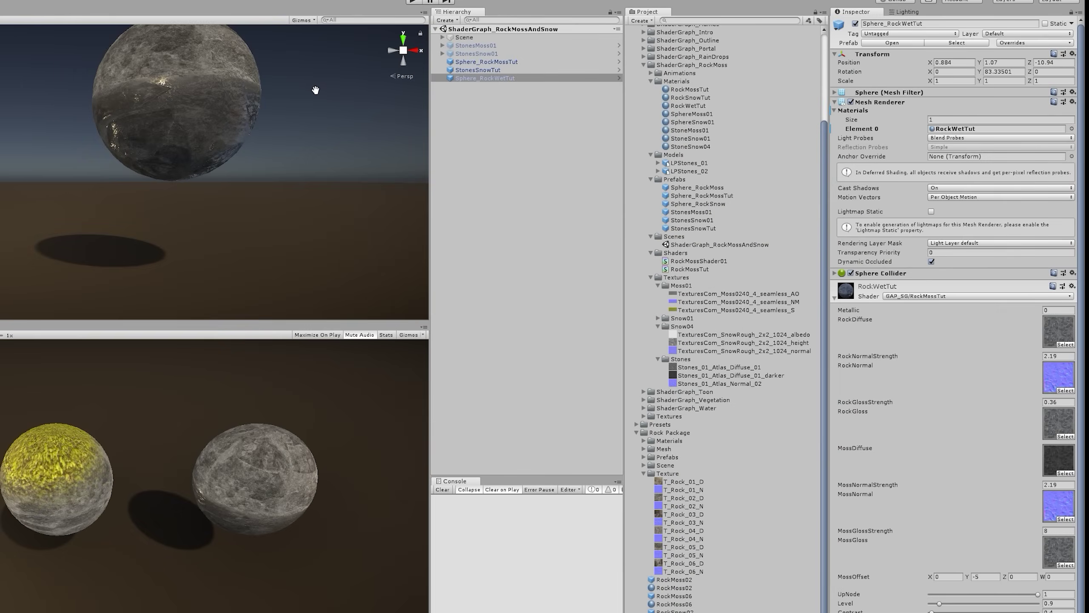
# Examine the Sphere_RockWetTut sphere from several angles and vary the RockWetTut material's UpNode and Level values
pyautogui.moveTo(315, 91)
pyautogui.mouseDown(button='middle')
pyautogui.moveTo(321, 78)
pyautogui.moveTo(309, 102)
pyautogui.mouseUp(button='middle')
pyautogui.moveTo(309, 102); pyautogui.dragTo(263, 194, button='right')
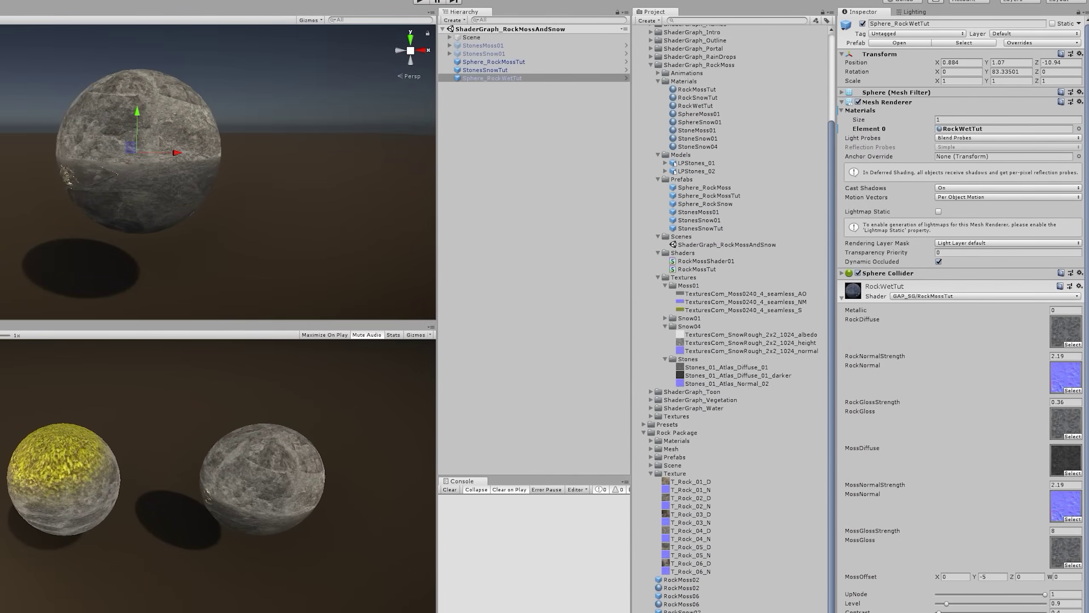
pyautogui.moveTo(262, 103); pyautogui.dragTo(92, 91, button='right')
pyautogui.scroll(3, 226, 172)
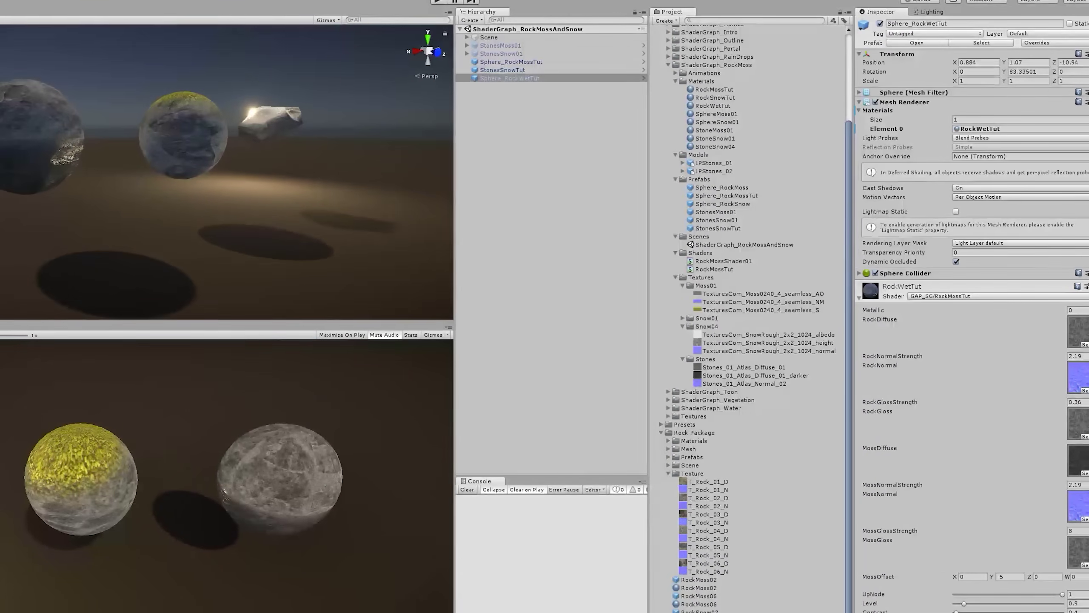
pyautogui.moveTo(226, 172); pyautogui.dragTo(331, 112, button='right')
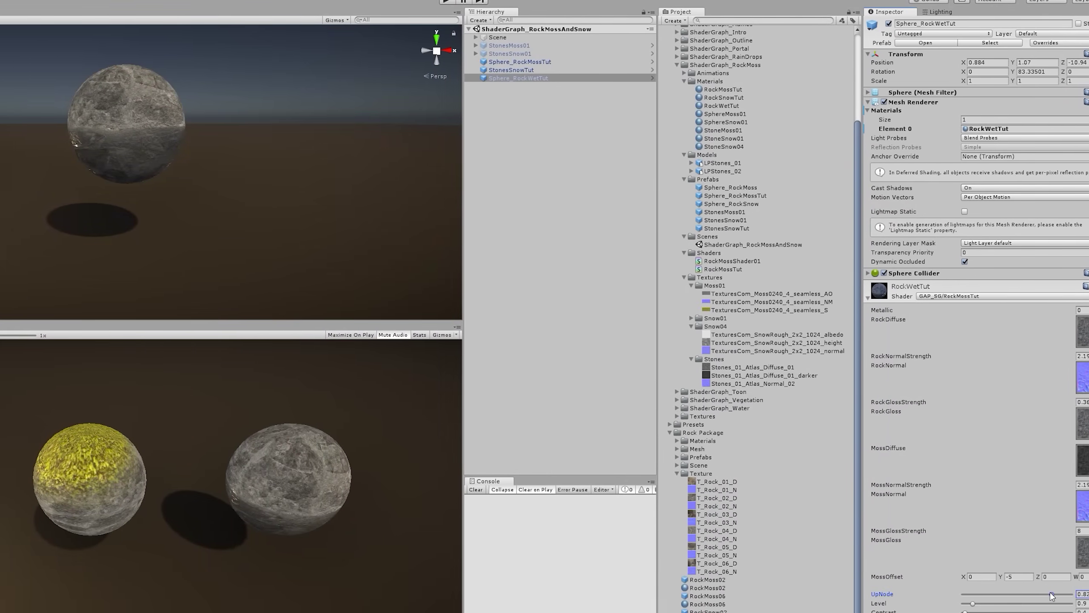
pyautogui.moveTo(1022, 595)
pyautogui.mouseDown()
pyautogui.moveTo(992, 584)
pyautogui.moveTo(1005, 594)
pyautogui.mouseUp()
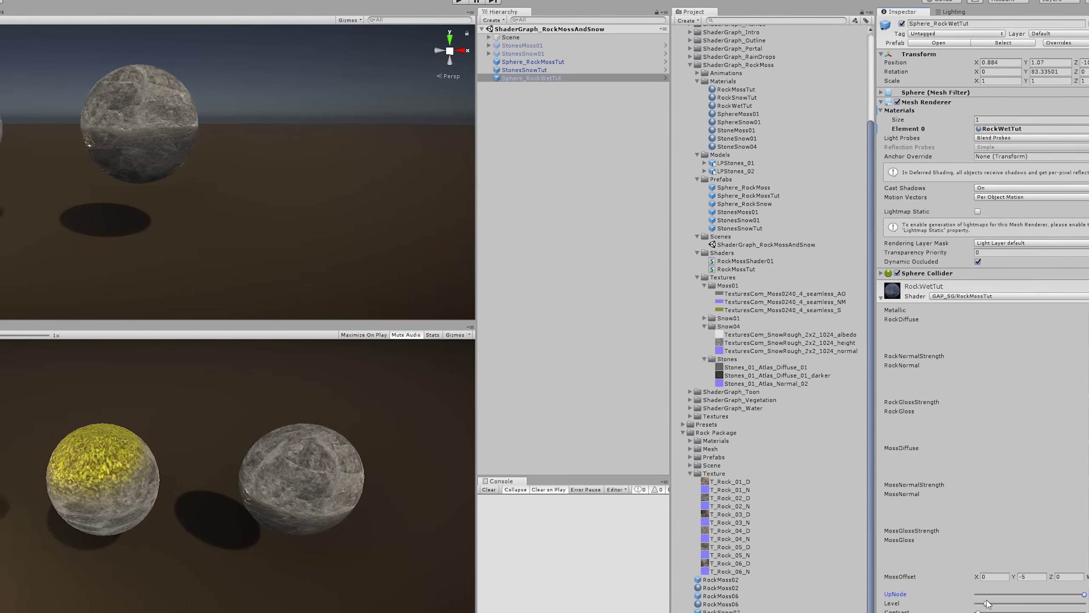
pyautogui.moveTo(987, 610); pyautogui.dragTo(1003, 604)
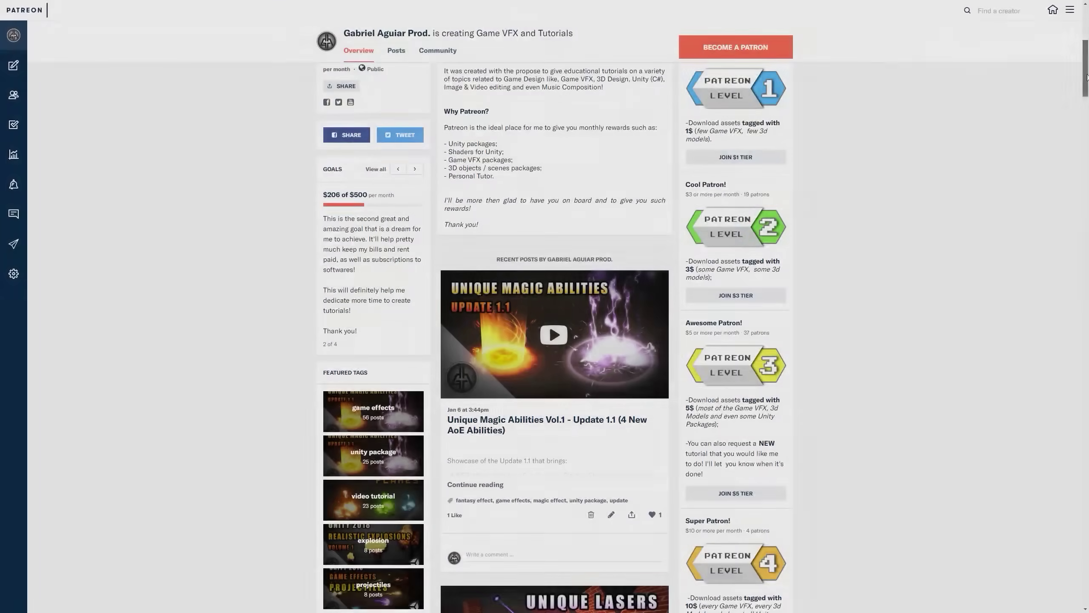
# Look through the reward tiers and recent posts on the Patreon creator page
pyautogui.scroll(-2, 1018, 139)
pyautogui.scroll(-5, 1018, 140)
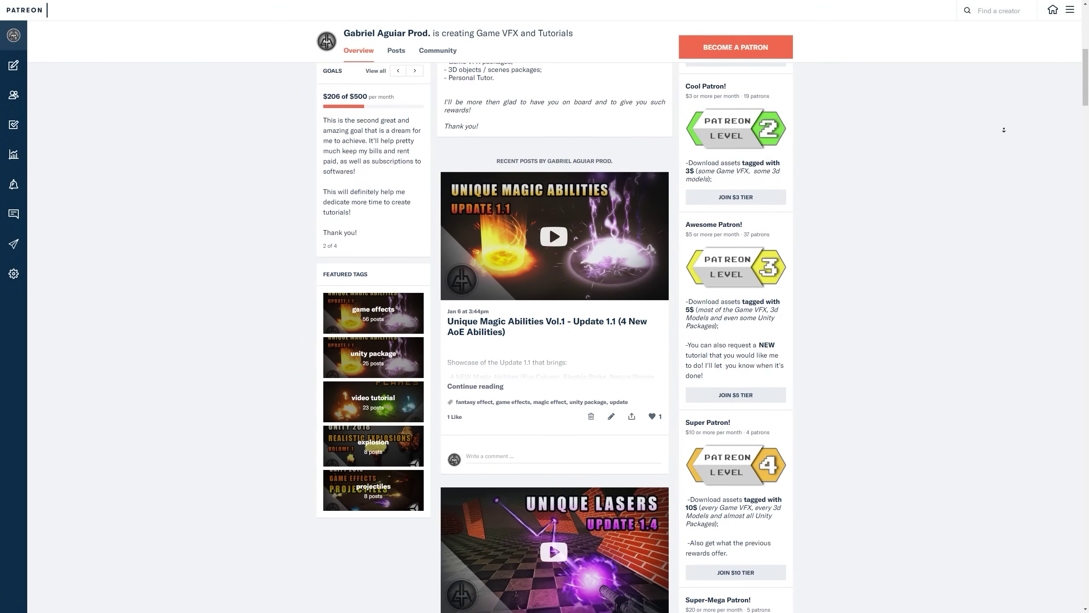
pyautogui.scroll(-8, 1003, 141)
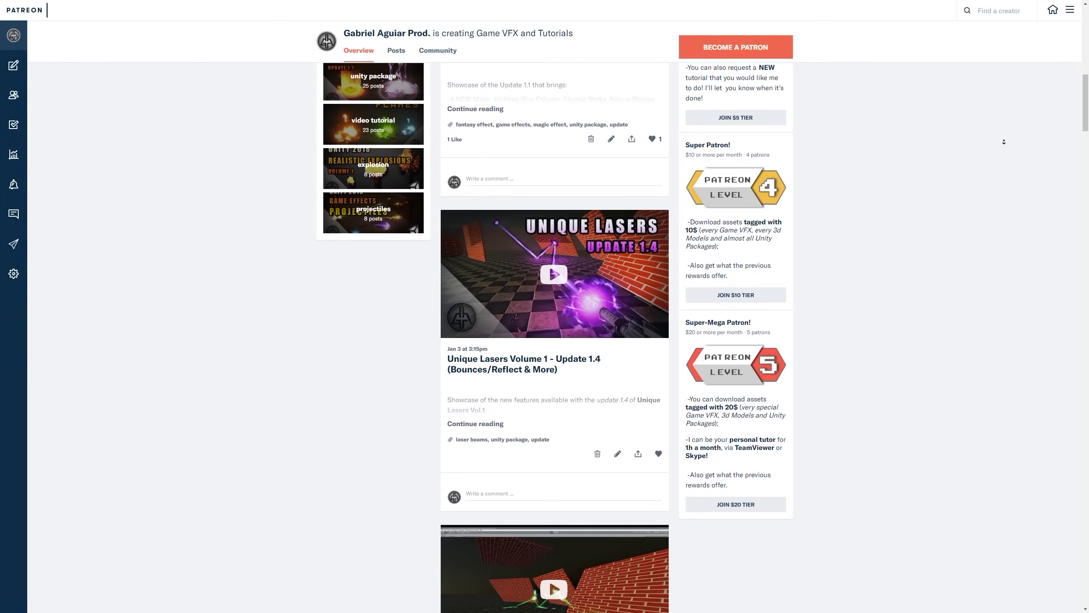
pyautogui.scroll(-8, 1003, 145)
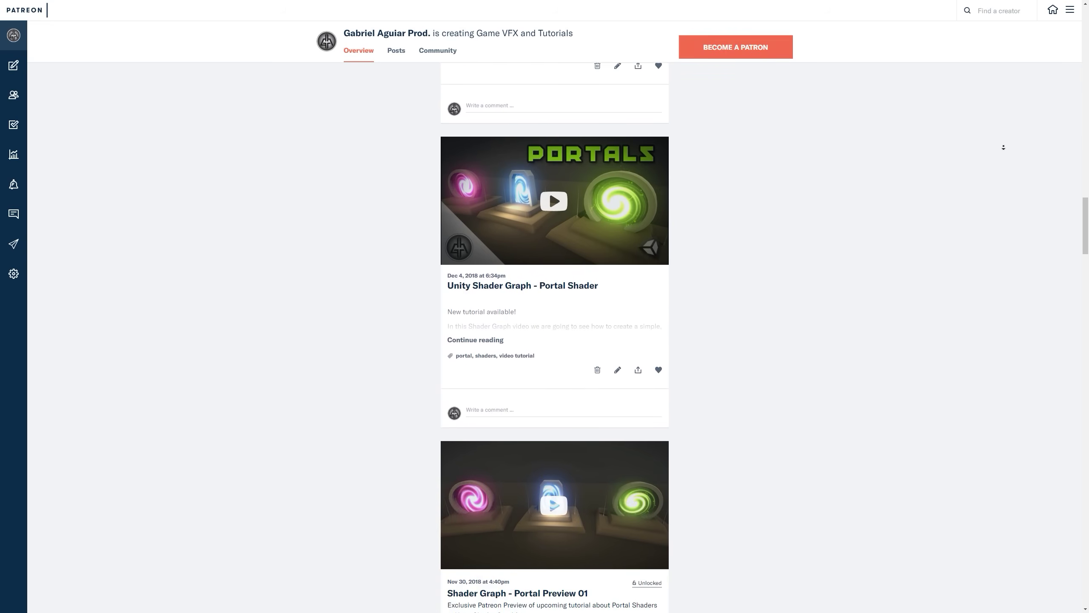
pyautogui.scroll(-11, 1002, 147)
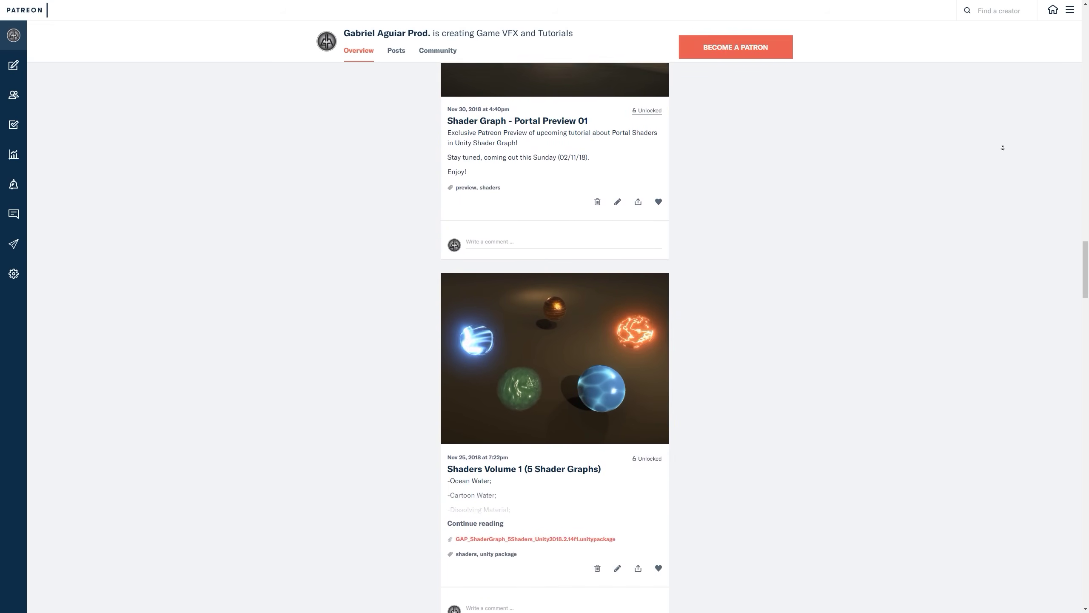